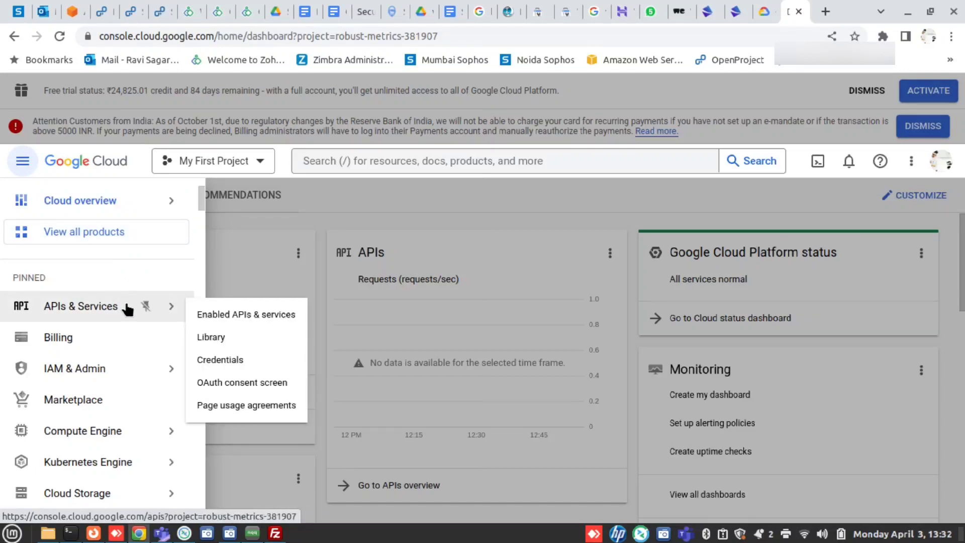
- Browse the pinned products in the navigation menu, including the IAM & Admin, VPC network and Kubernetes Engine submenus
mouse_move(121, 372)
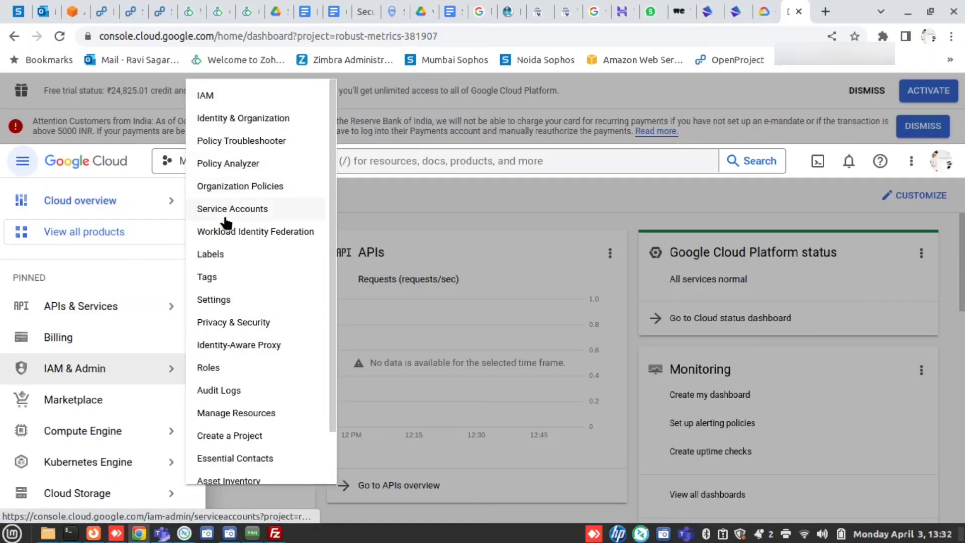
scroll(244, 405, down, 2)
scroll(236, 402, up, 2)
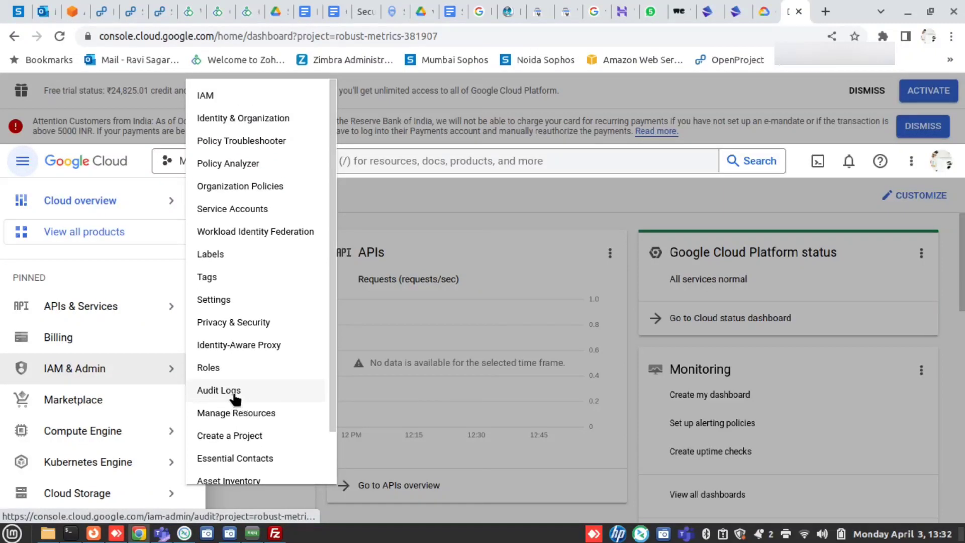
scroll(65, 409, down, 5)
mouse_move(63, 410)
scroll(63, 409, up, 3)
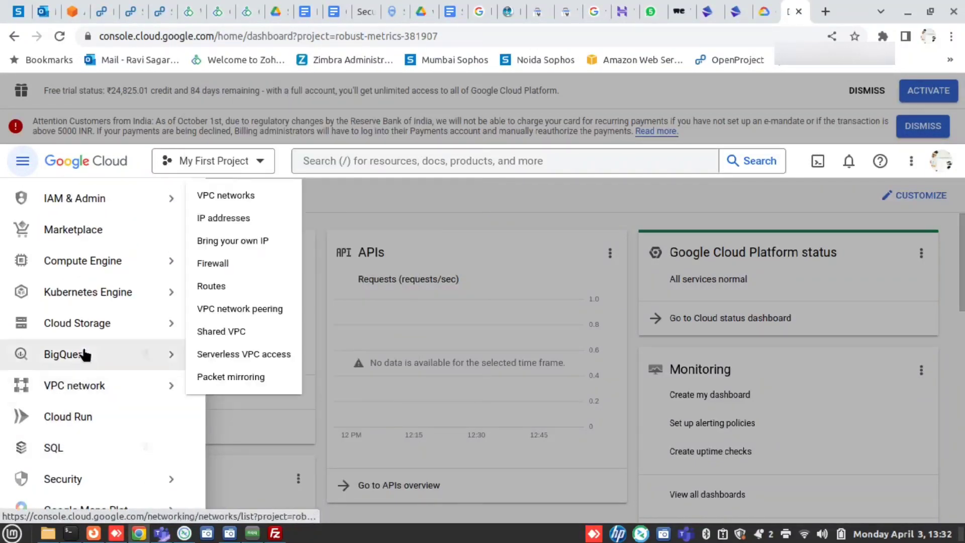
mouse_move(80, 296)
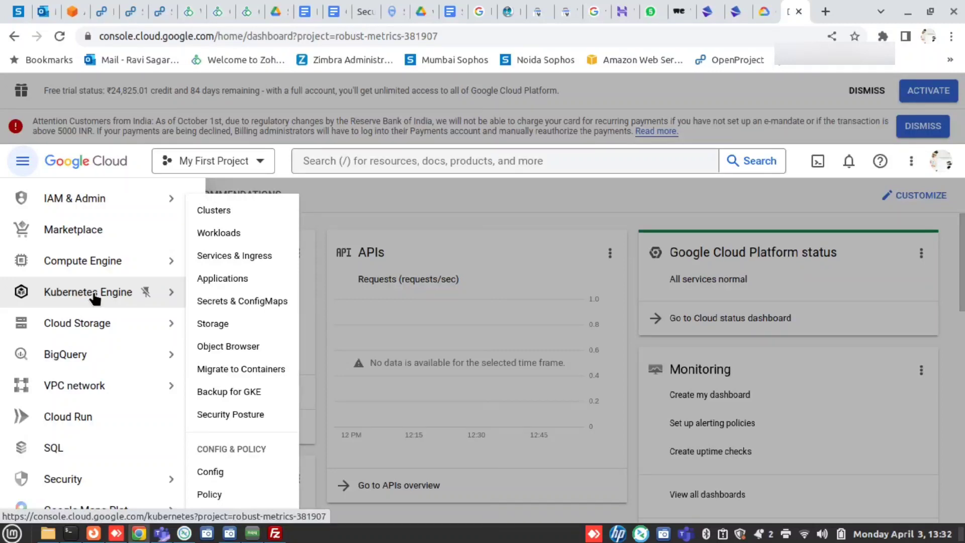
scroll(93, 298, down, 2)
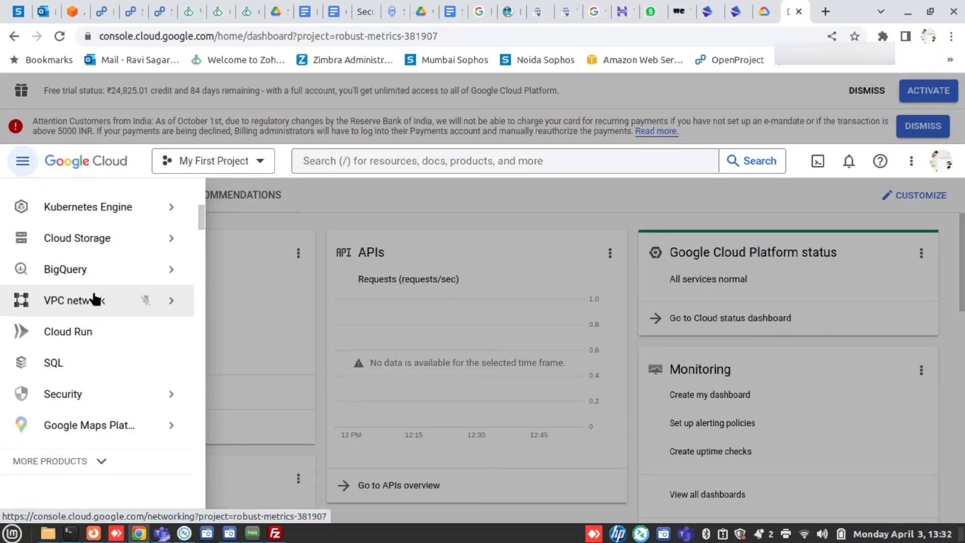
scroll(94, 299, up, 5)
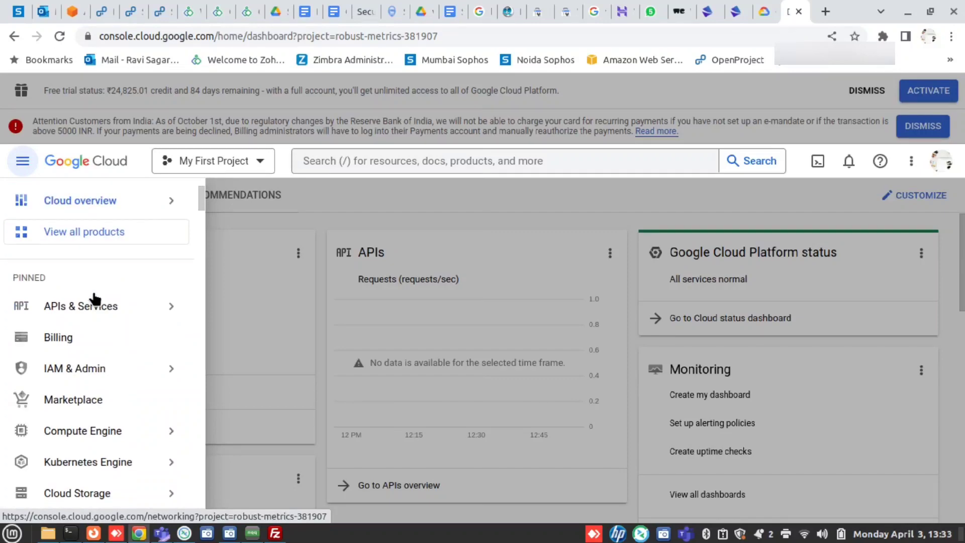
click(355, 193)
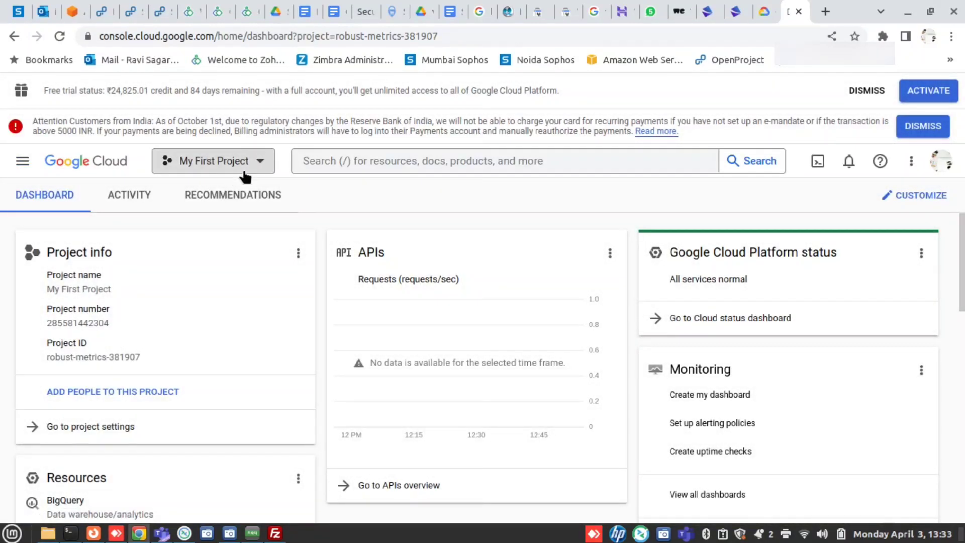
- Open the form for creating a new project from the project picker
click(259, 165)
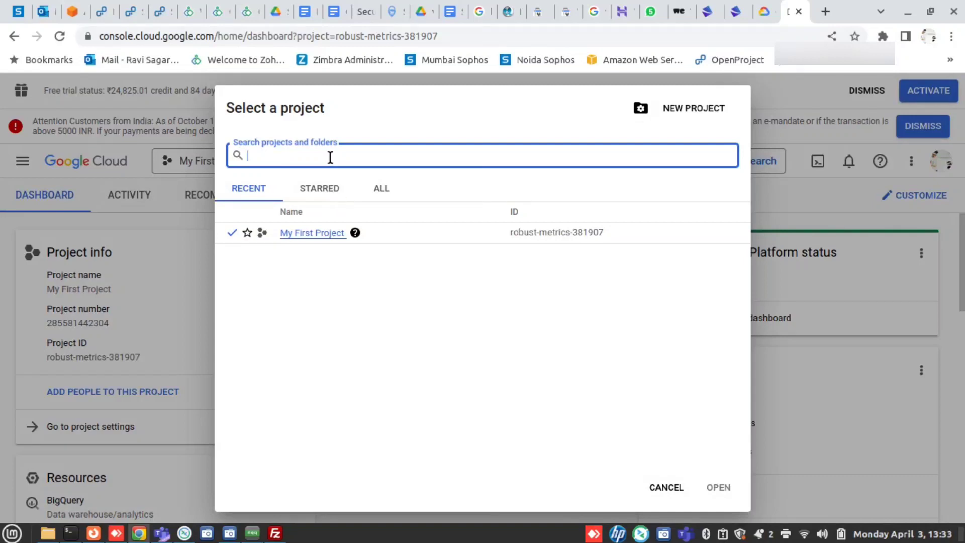
key(Escape)
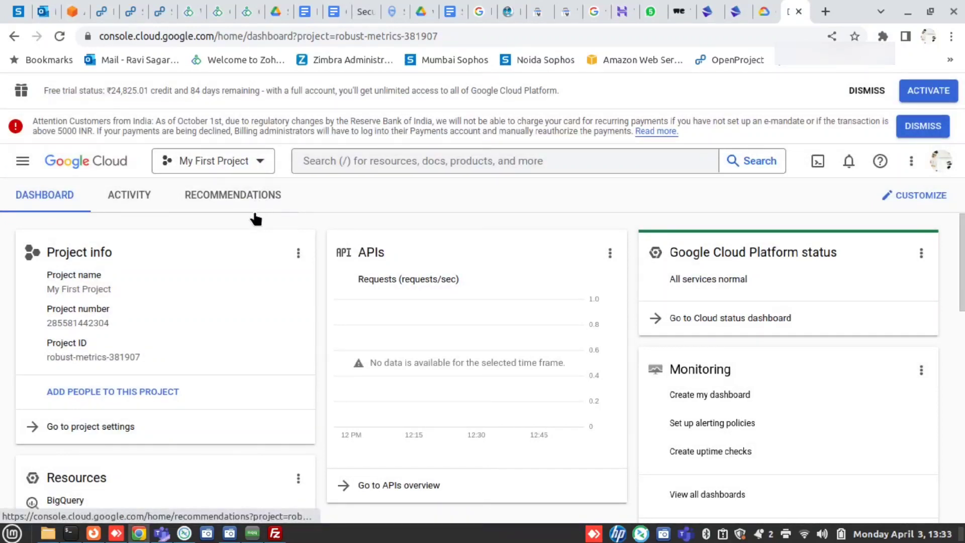
click(261, 157)
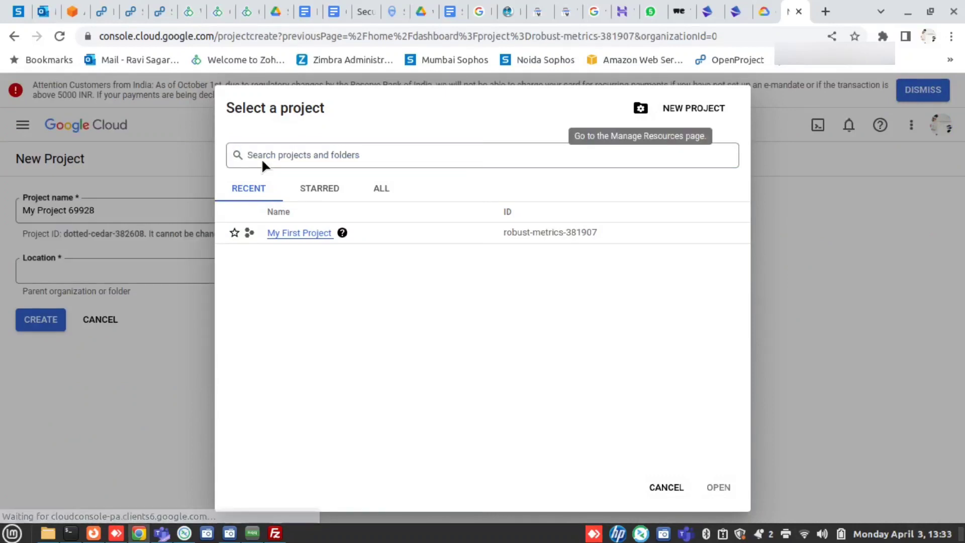
click(657, 487)
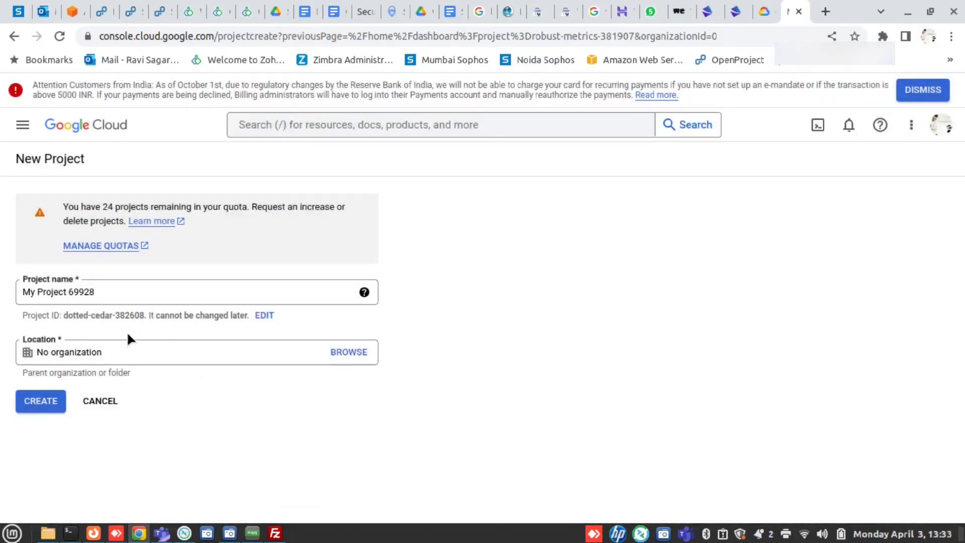
triple_click(116, 286)
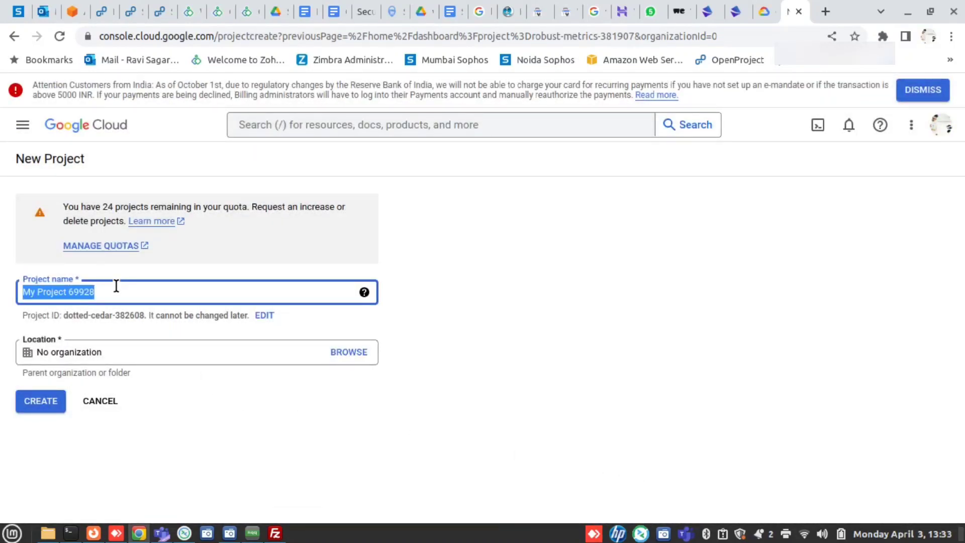
text(test)
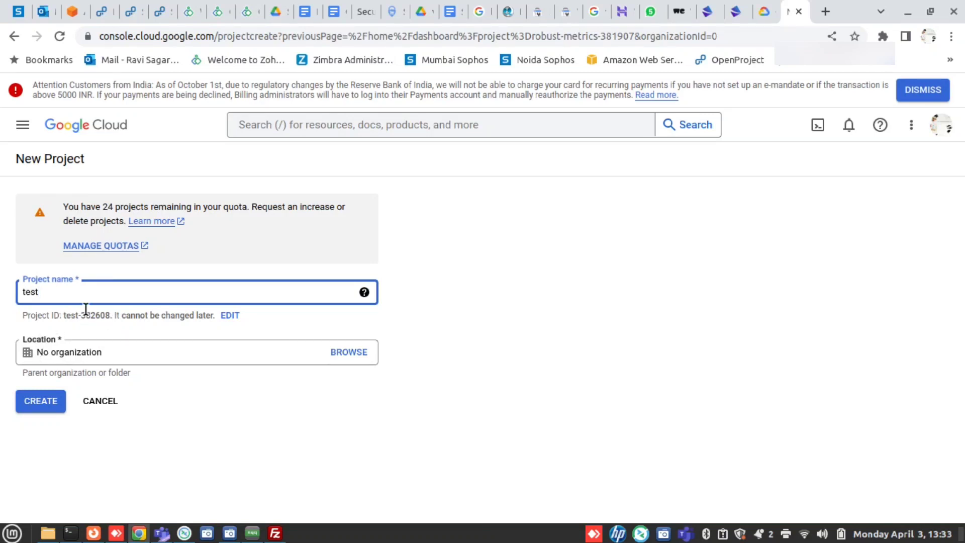
key(BackSpace)
key(BackSpace)
key(BackSpace)
key(BackSpace)
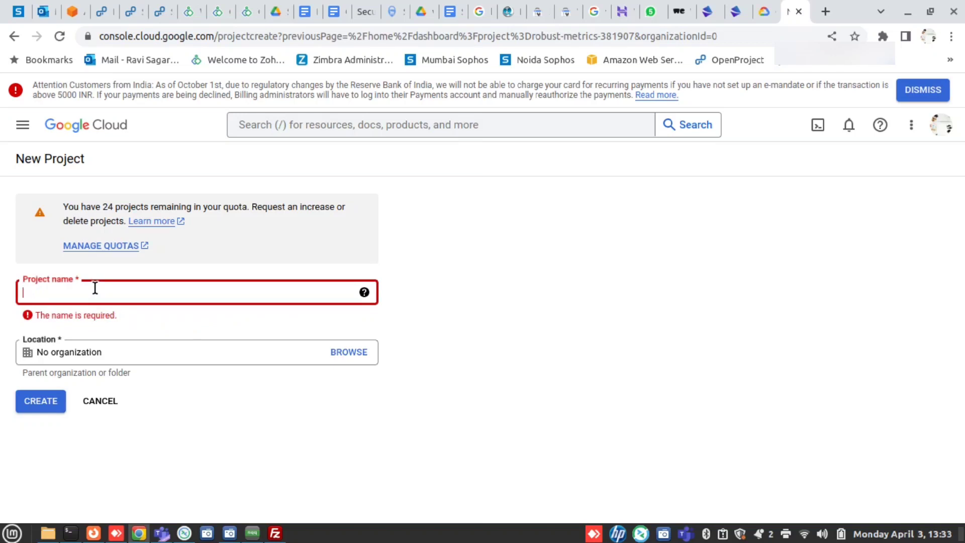
- Name the new project Mrduvi and create it with No organization as its location
text(Mr)
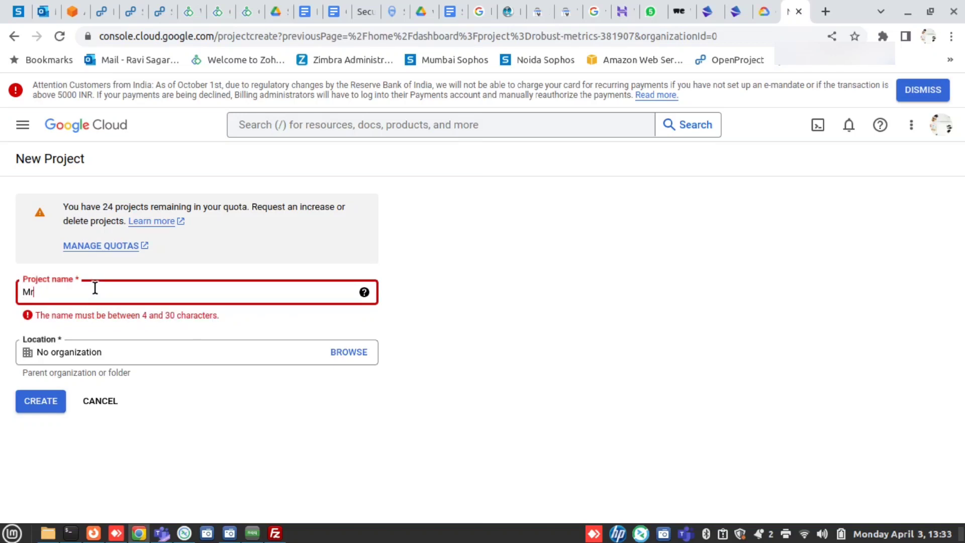
text(_duvi)
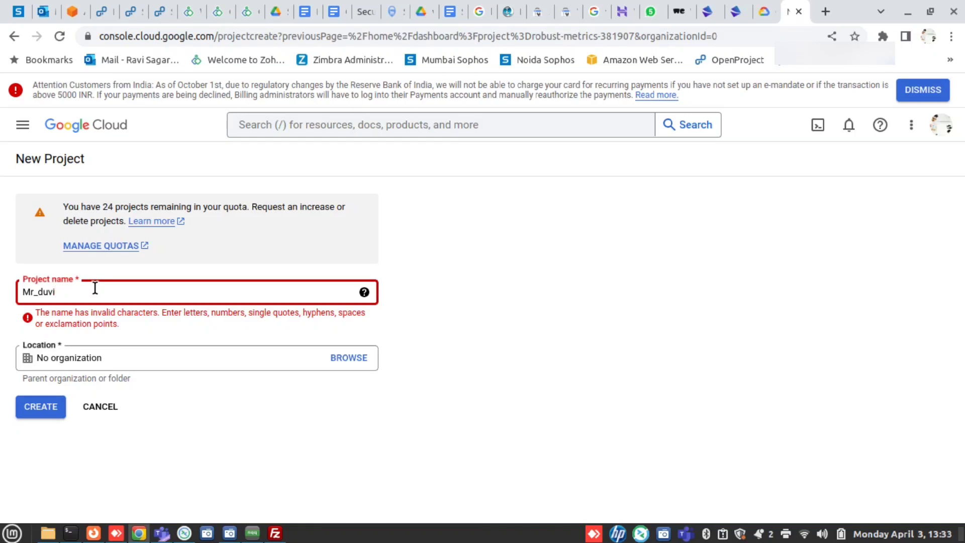
key(BackSpace)
key(BackSpace)
text(d)
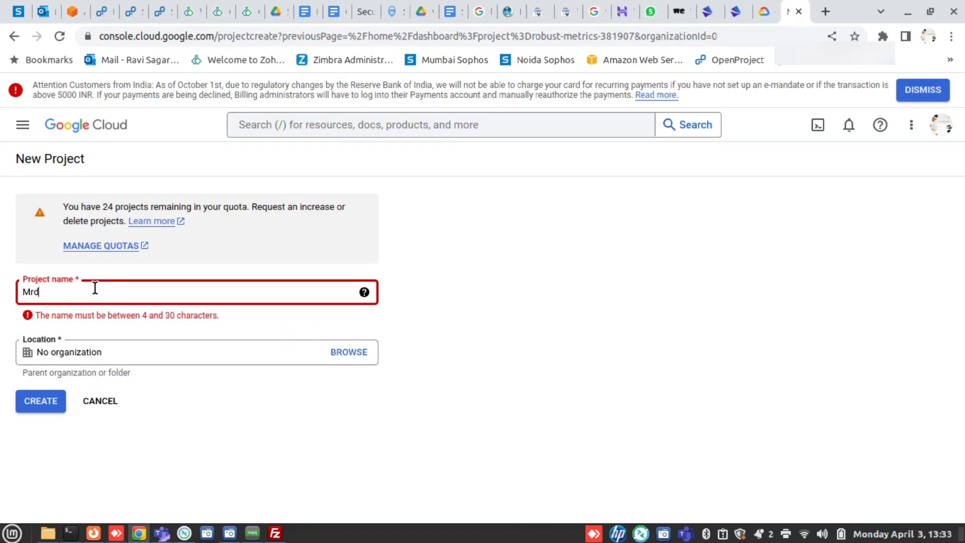
text(uvi)
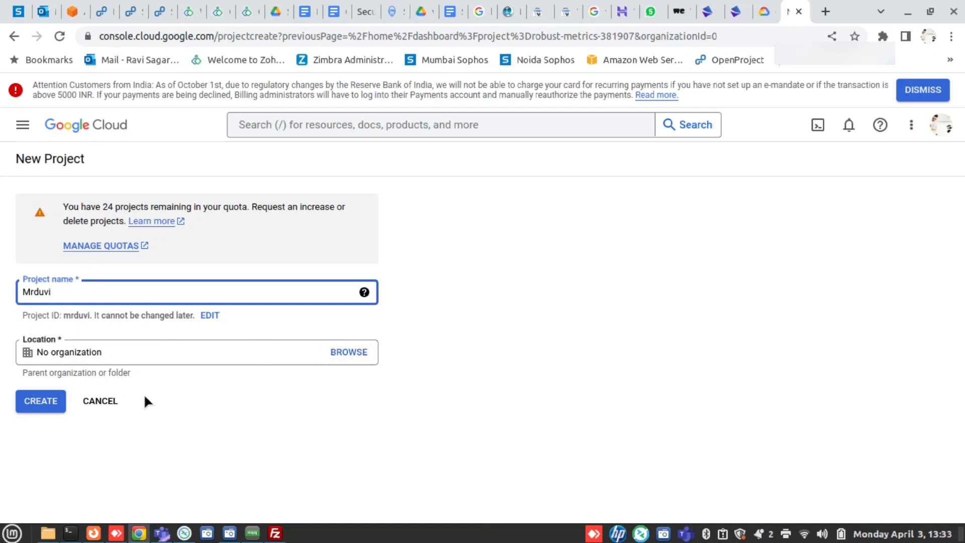
click(39, 402)
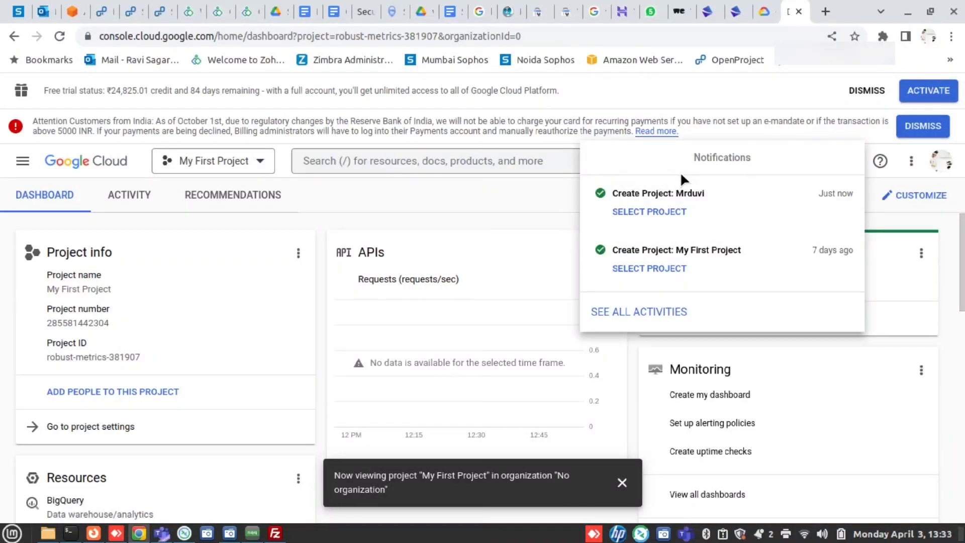
- Switch the console from My First Project to the Mrduvi project
click(351, 190)
click(264, 161)
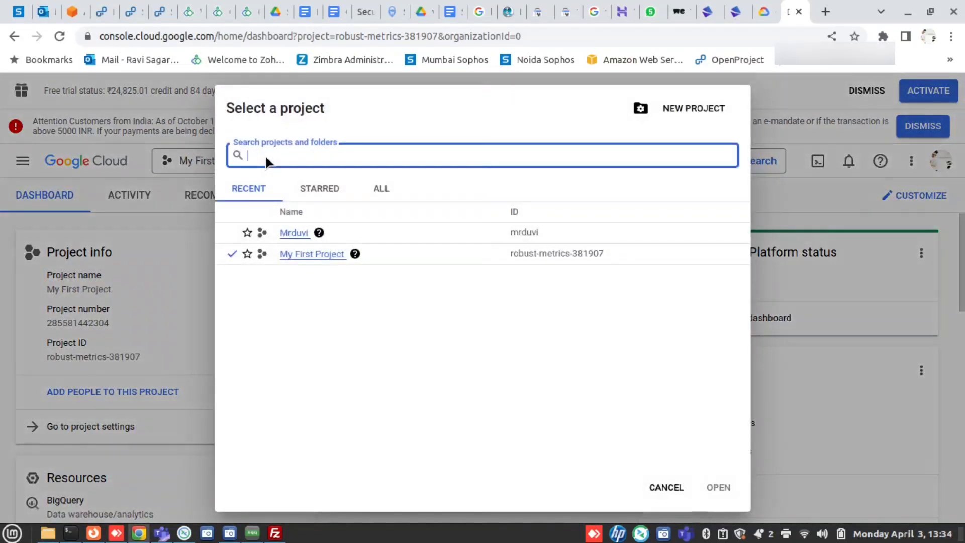
click(294, 233)
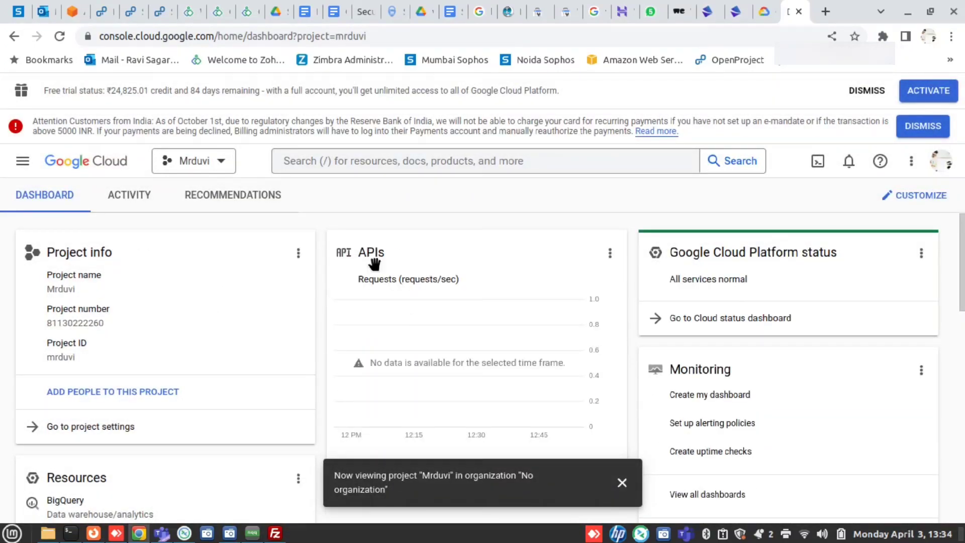
- Go to the VM instances page of Compute Engine for the Mrduvi project
scroll(252, 301, down, 5)
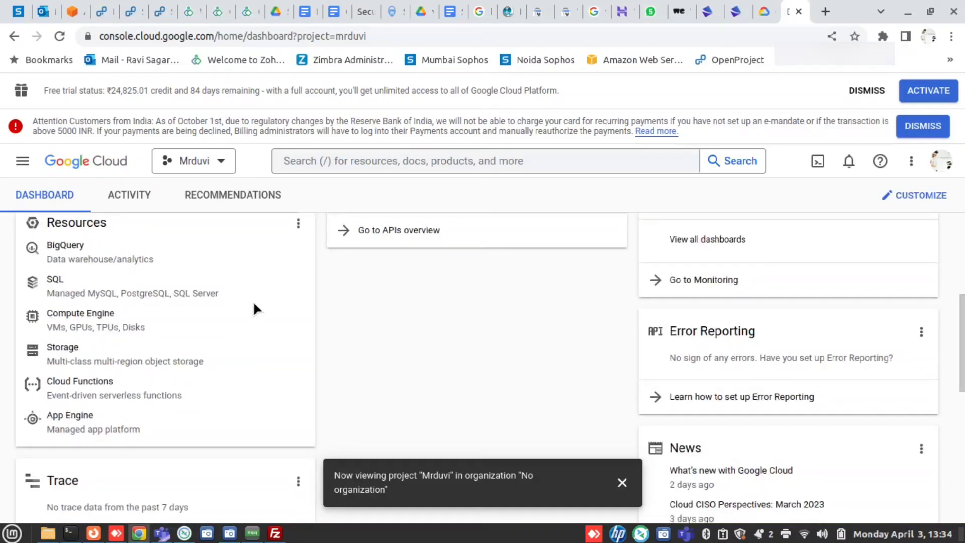
scroll(253, 308, up, 2)
scroll(251, 307, down, 2)
scroll(173, 296, up, 5)
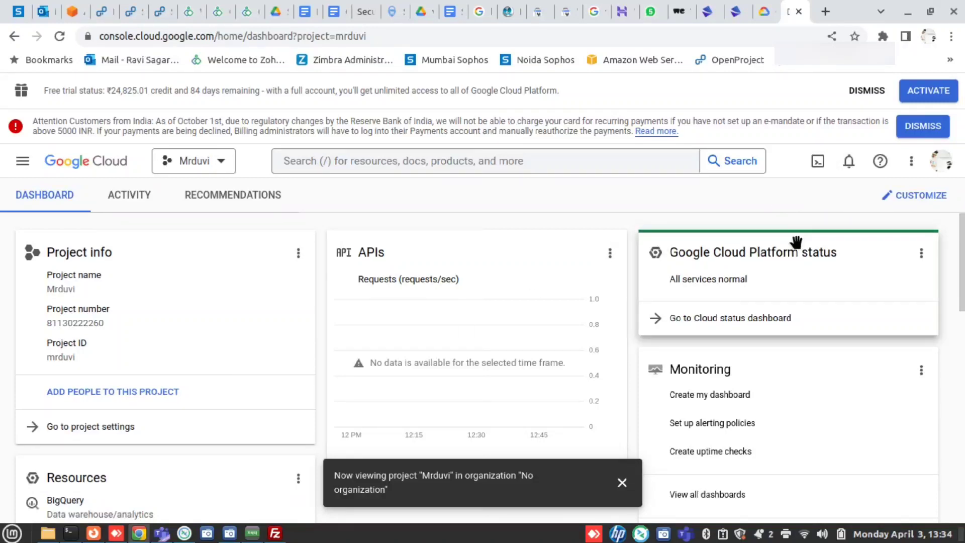
click(22, 161)
mouse_move(83, 430)
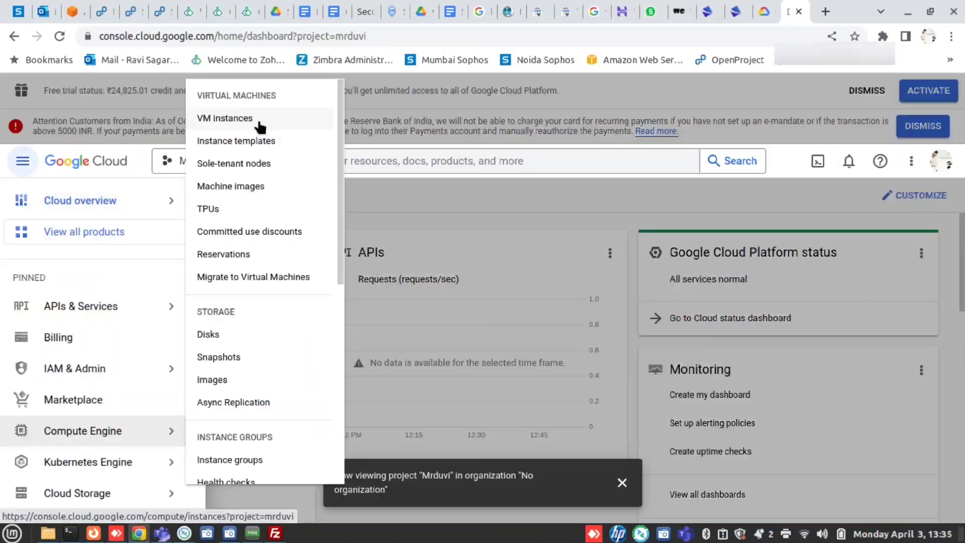
click(259, 123)
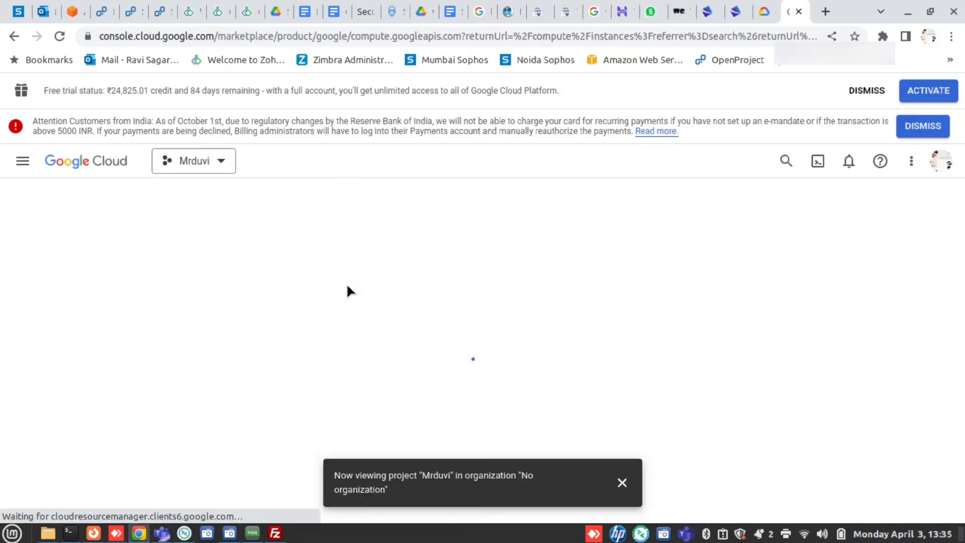
- Enable the Compute Engine API for the Mrduvi project and check its progress in the notifications
scroll(346, 291, down, 1)
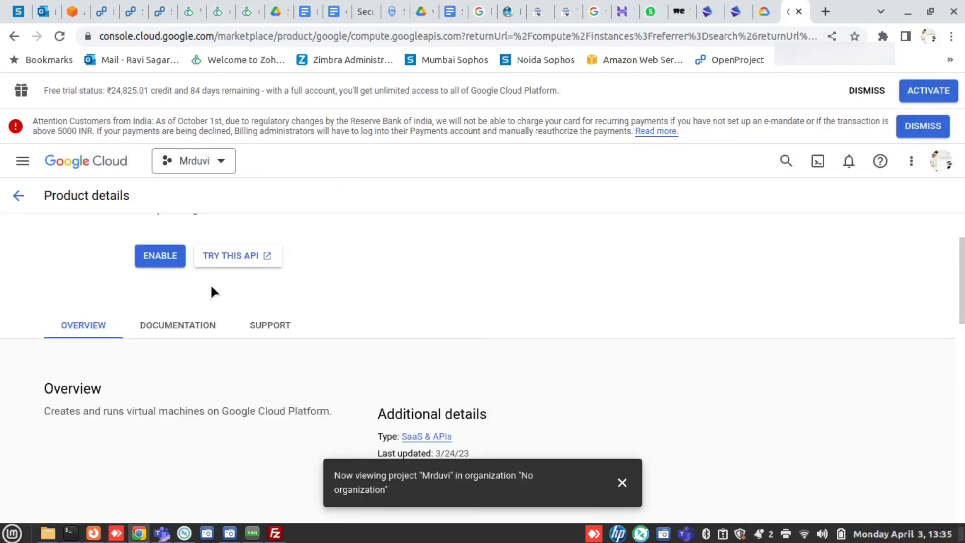
click(158, 259)
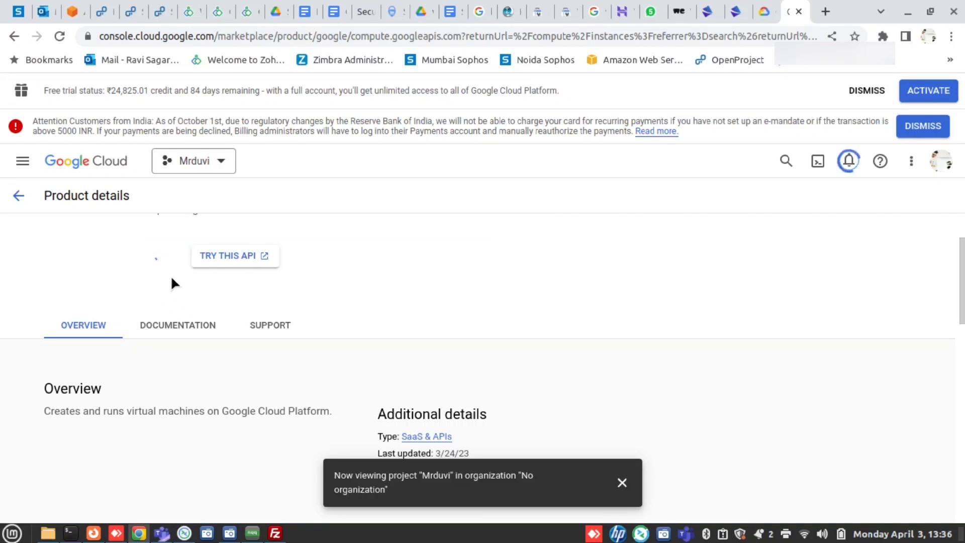
click(849, 161)
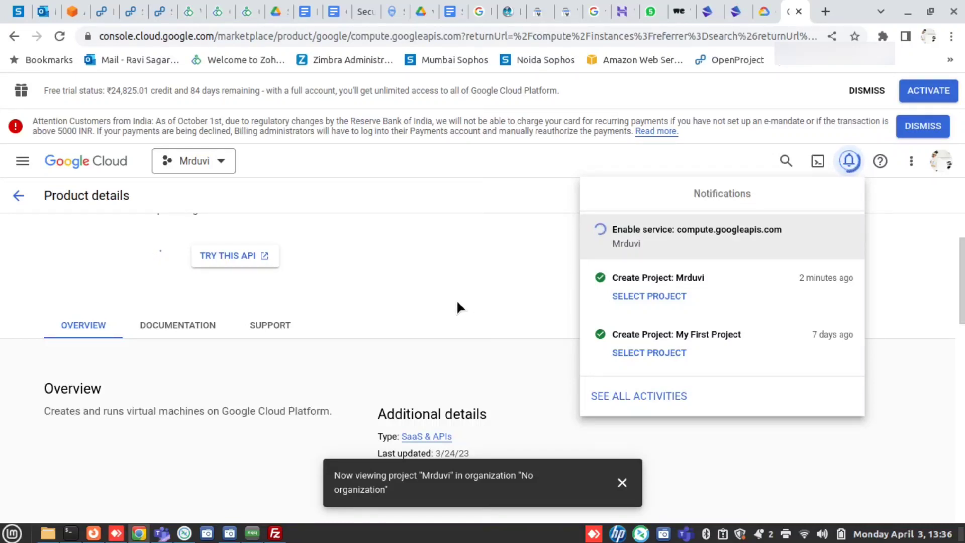
click(534, 221)
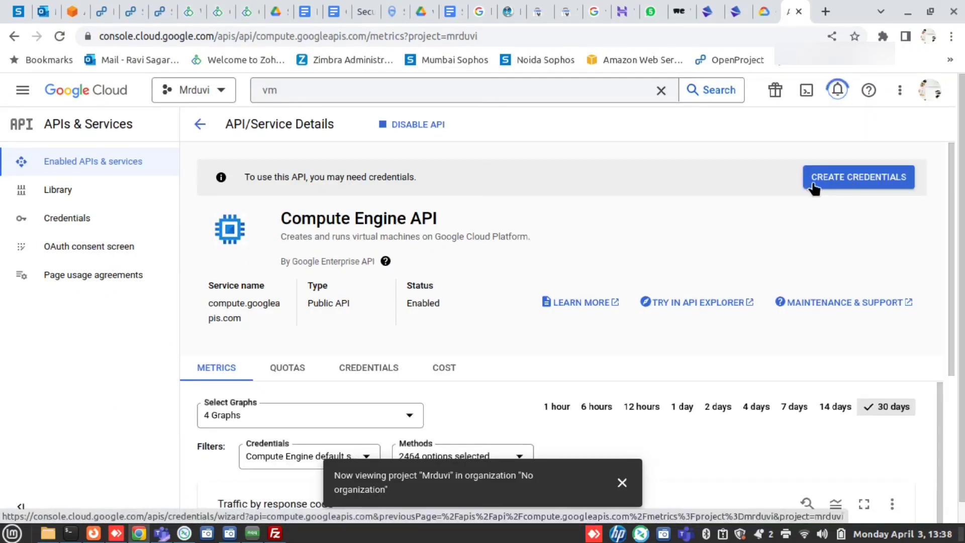
- Review the Compute Engine API's metrics and cost details, and return to the APIs & Services dashboard
scroll(570, 302, down, 2)
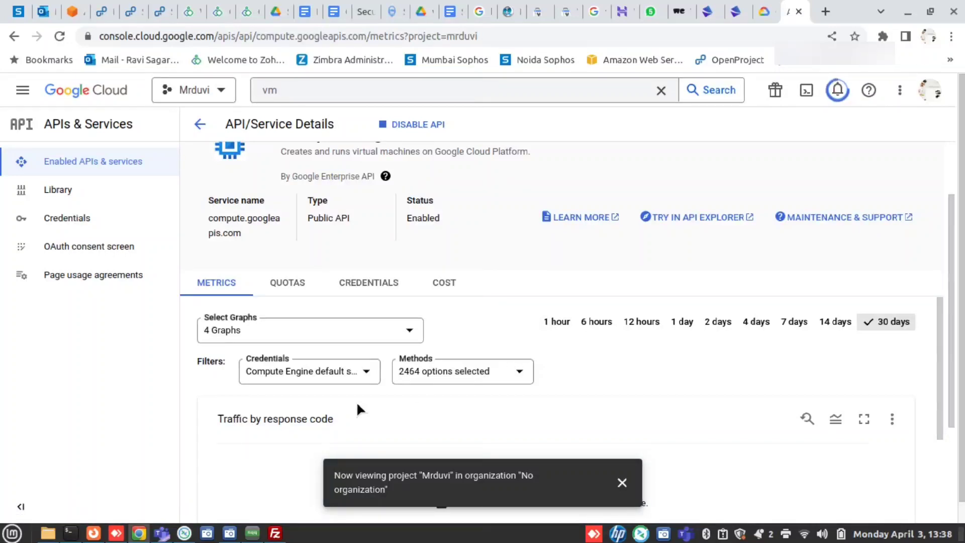
scroll(357, 401, down, 6)
scroll(357, 401, up, 8)
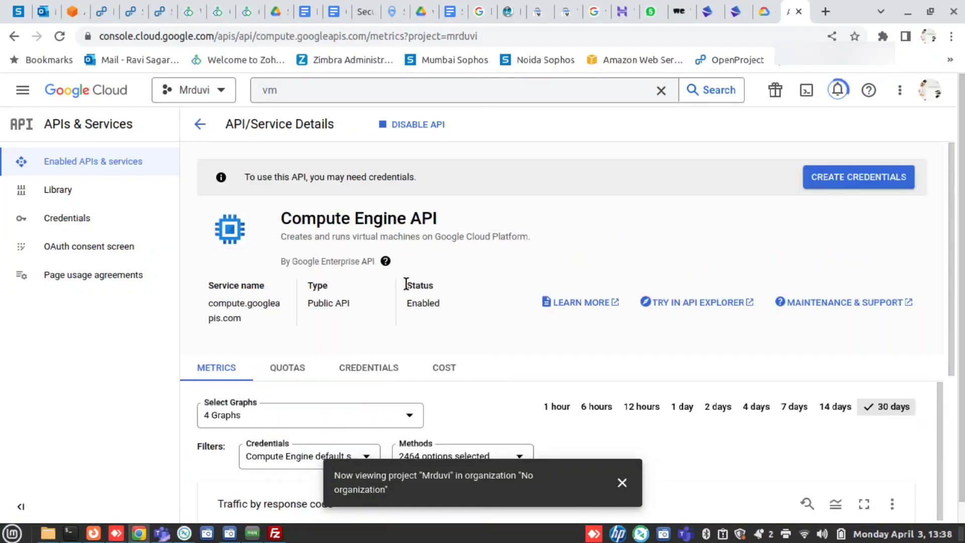
scroll(310, 357, down, 3)
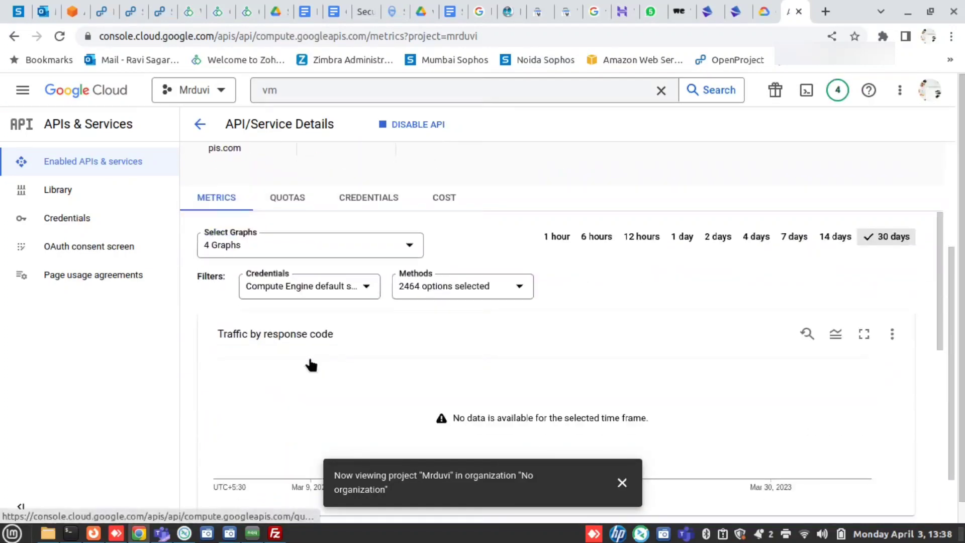
click(446, 197)
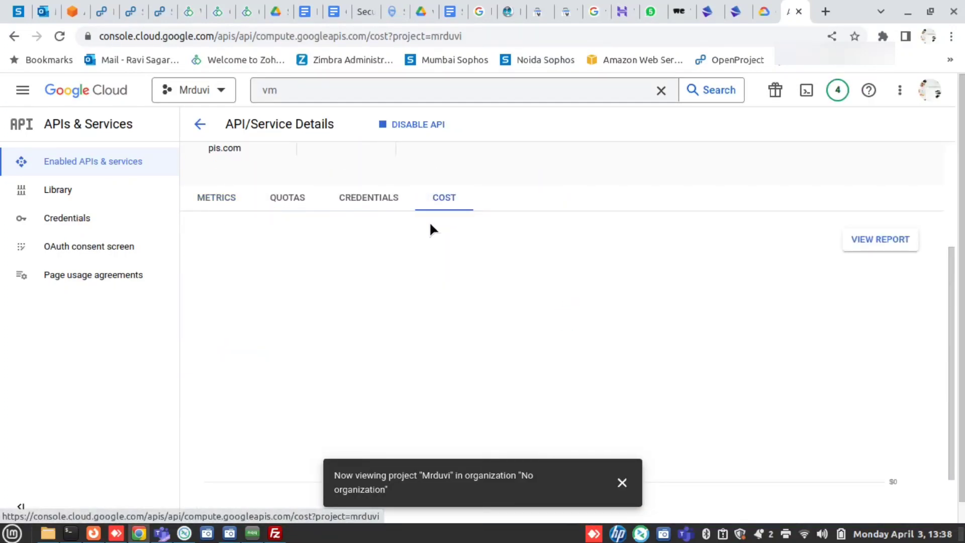
scroll(430, 229, up, 3)
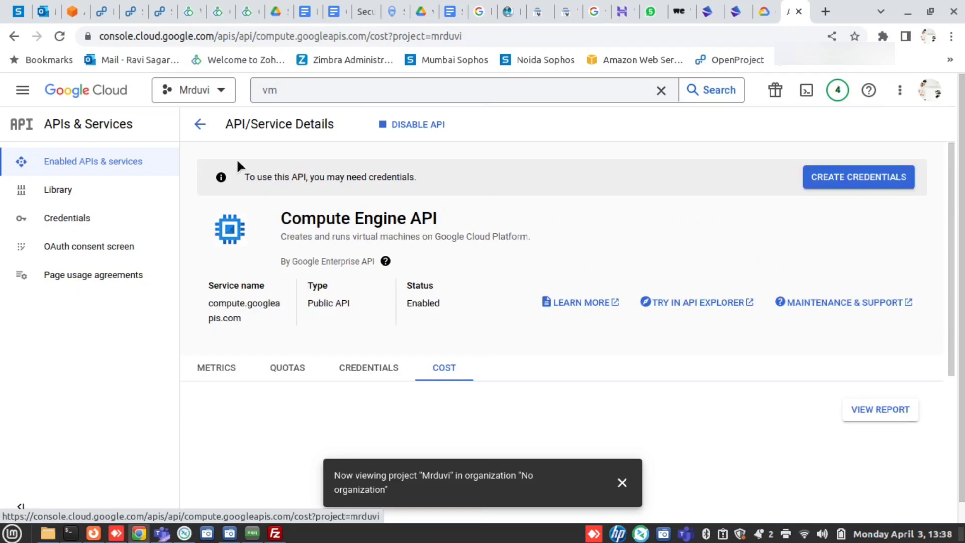
click(193, 124)
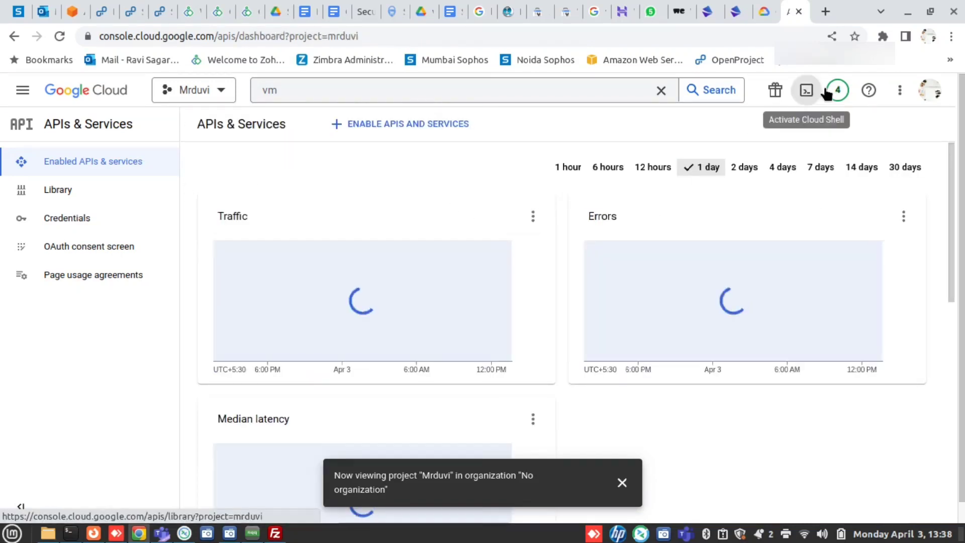
- Check the API activation notifications and open the form for creating a new VM instance from Compute Engine's VM instances page
click(837, 90)
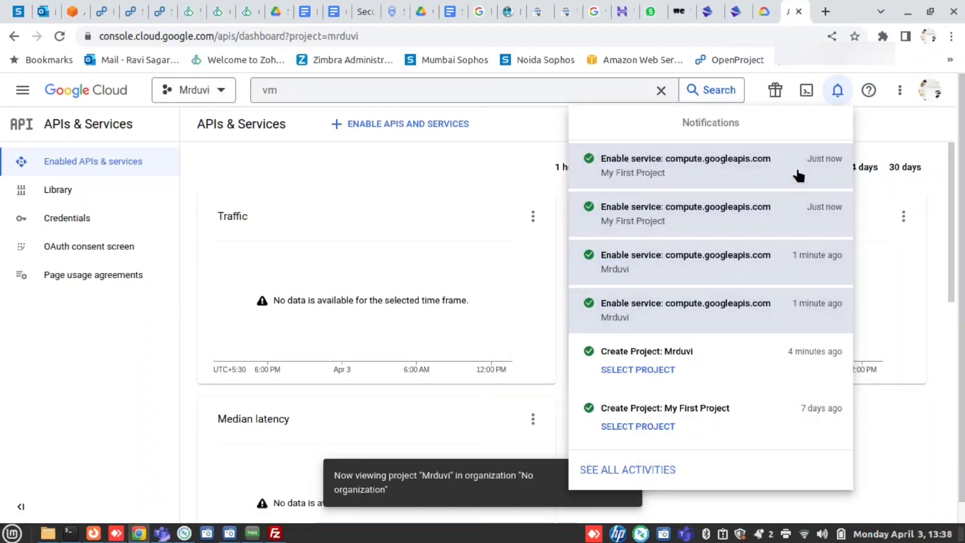
click(478, 196)
click(22, 90)
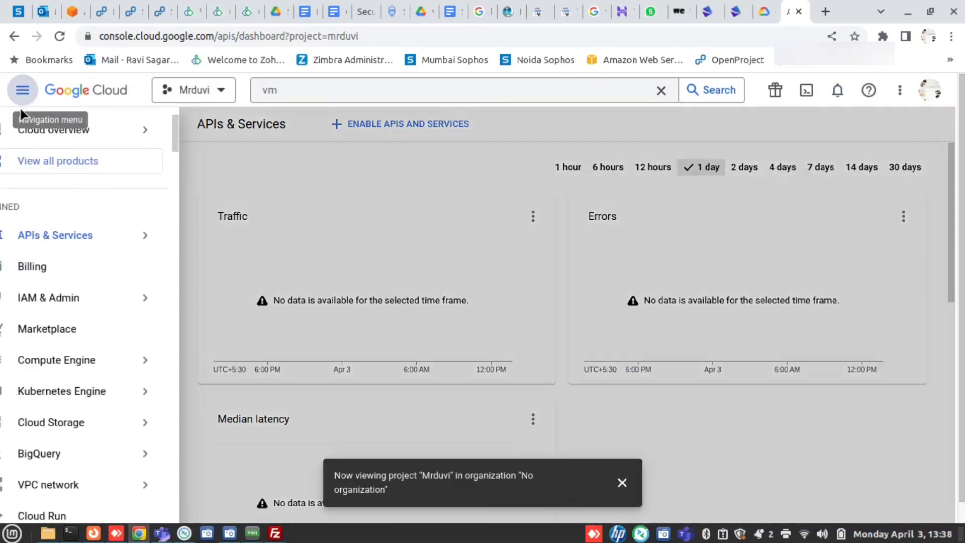
mouse_move(80, 360)
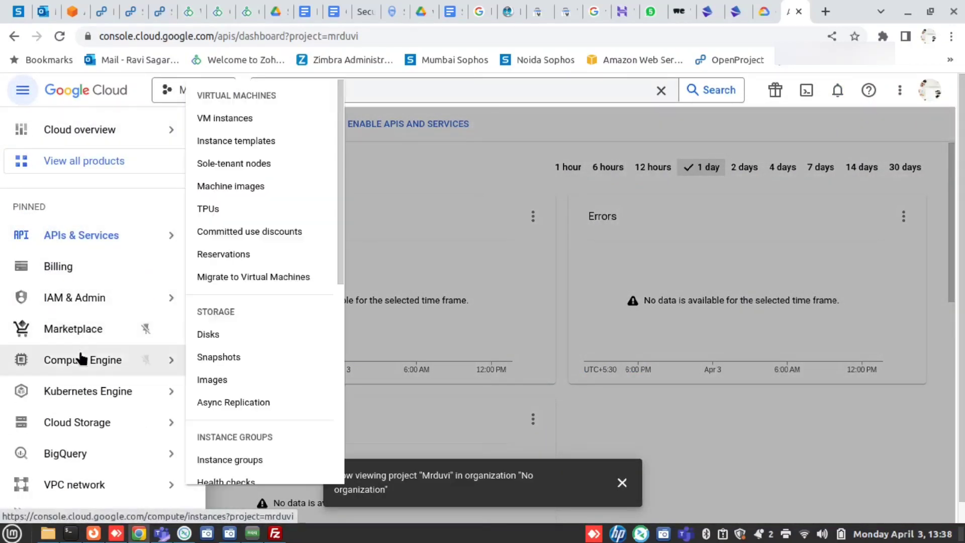
click(246, 117)
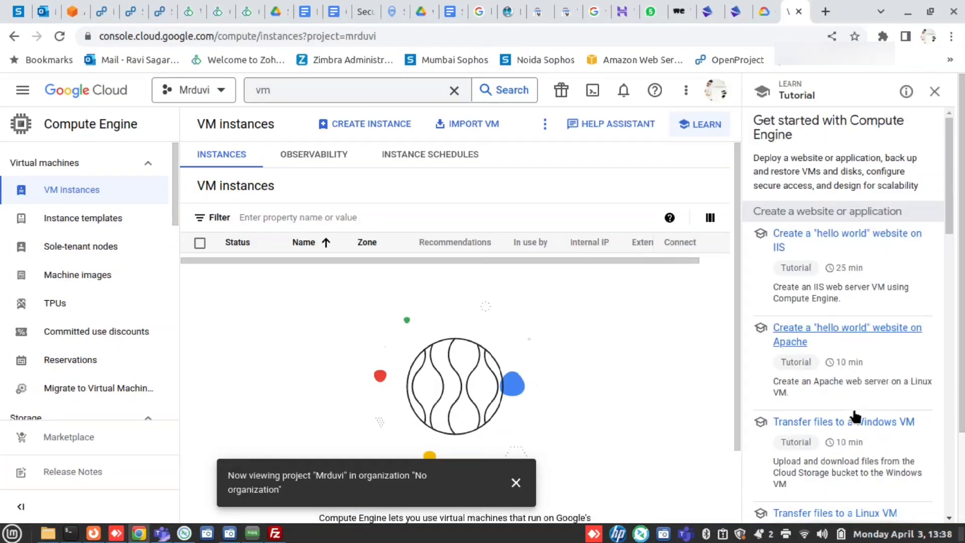
click(935, 91)
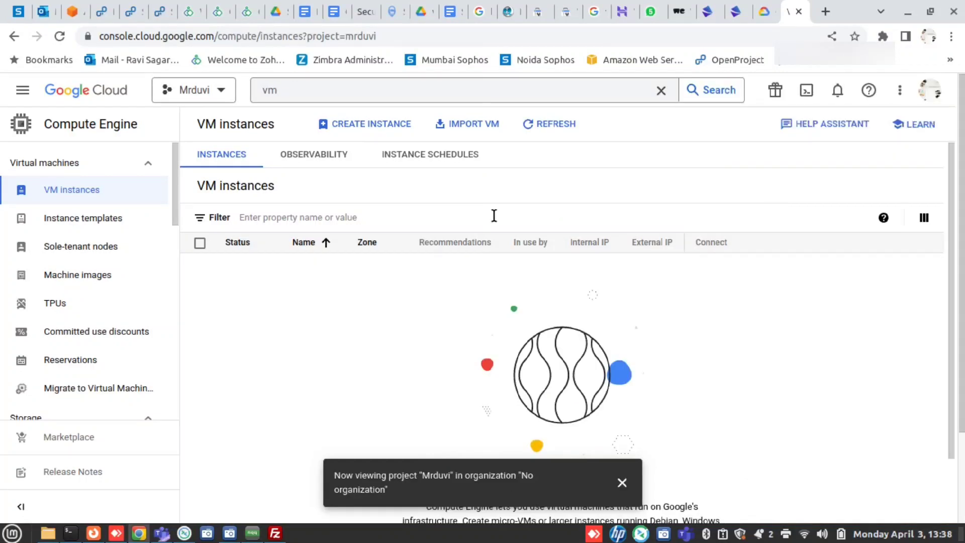
click(364, 132)
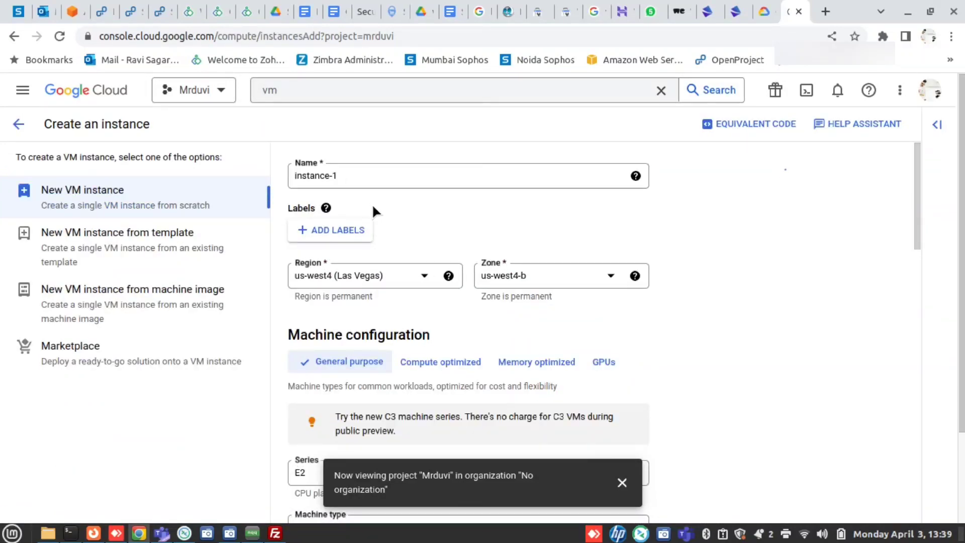
- Try to replace the VM instance's default name with New Instance and dismiss the project notice
click(404, 174)
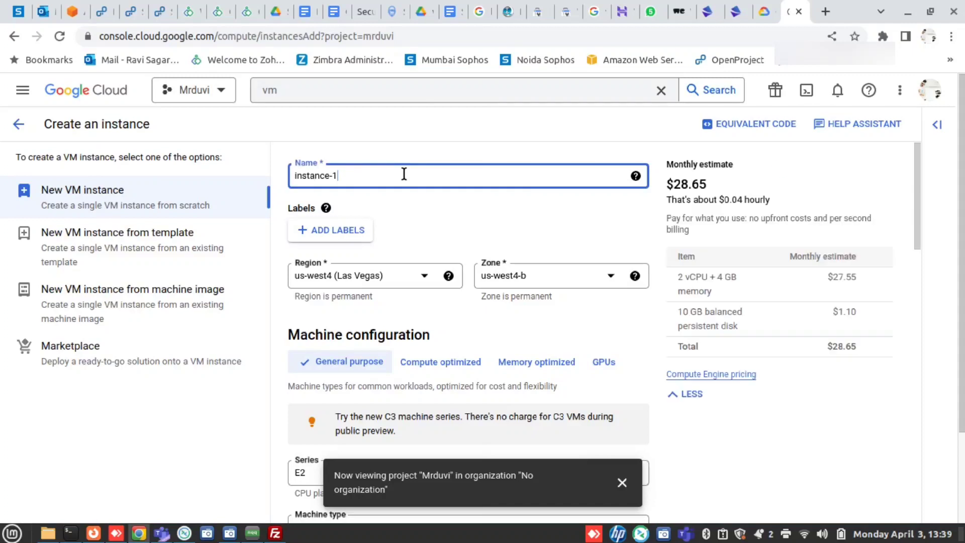
key(BackSpace)
key(BackSpace)
key(BackSpace)
key(BackSpace)
key(BackSpace)
key(BackSpace)
key(BackSpace)
key(BackSpace)
key(BackSpace)
click(622, 482)
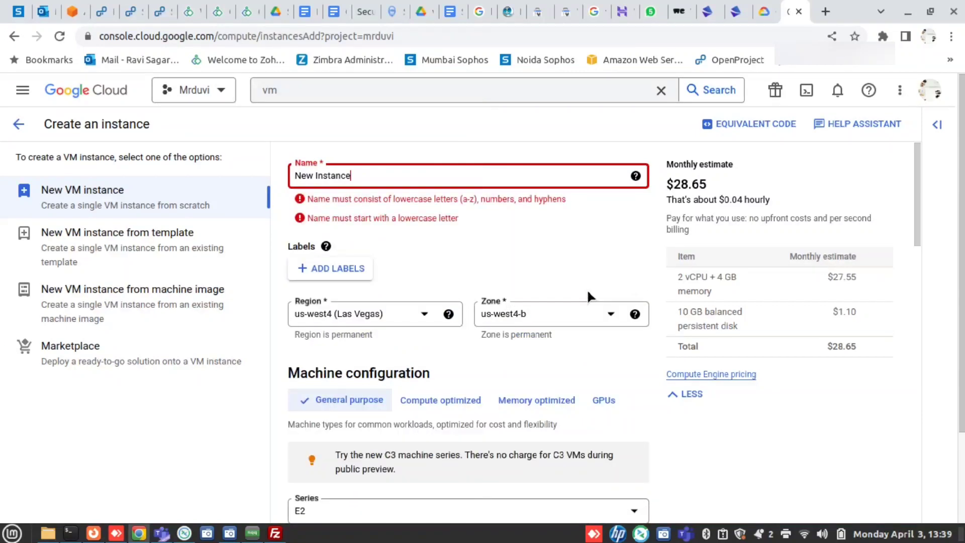
- Name the VM instance newinstance, in lowercase and without a space
double_click(393, 200)
click(394, 179)
key(ctrl+a)
text(new instan)
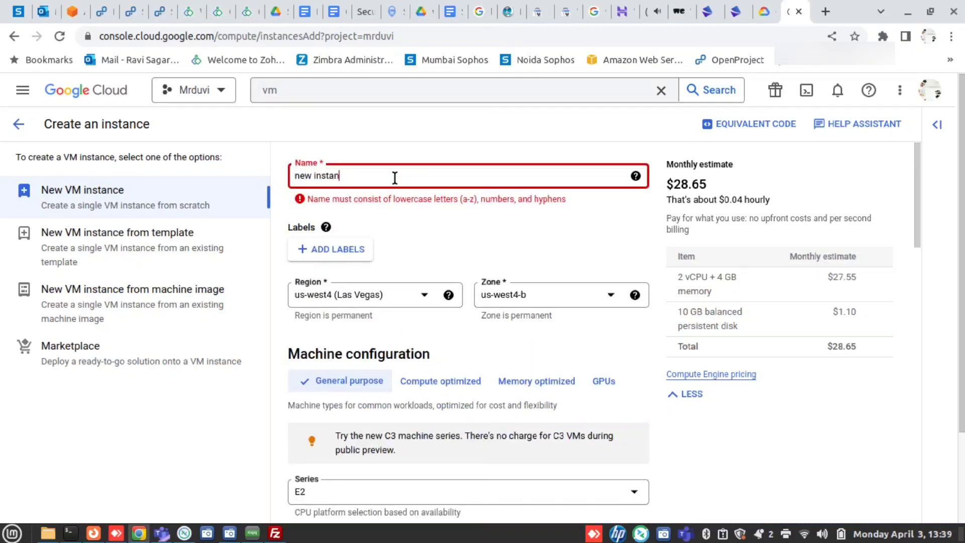
key(BackSpace)
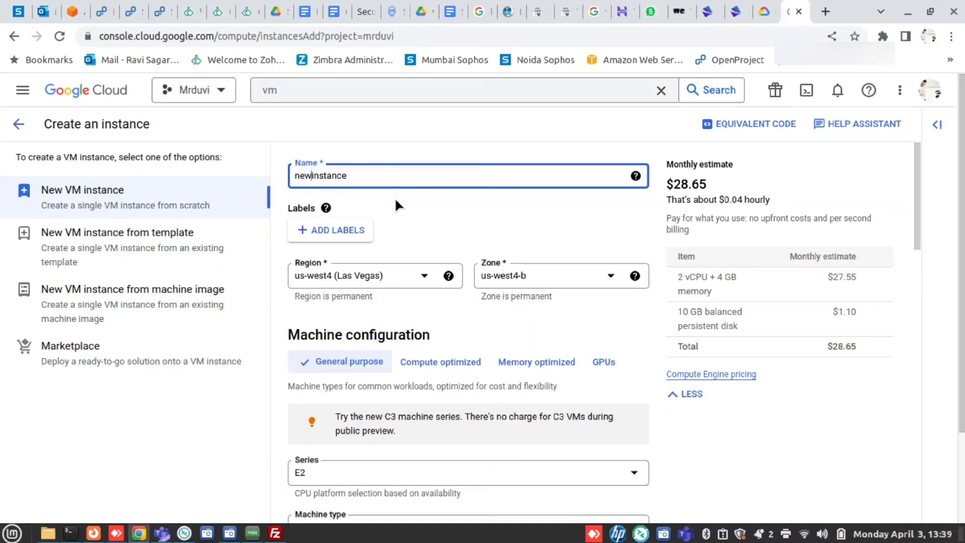
- Add a label to the instance with the key Name and the value machine
click(333, 231)
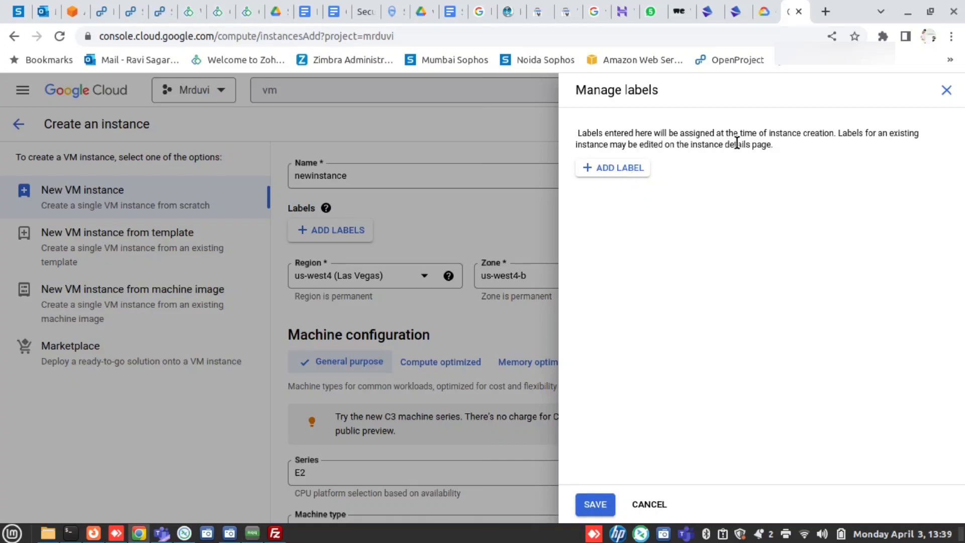
click(623, 170)
text(Name)
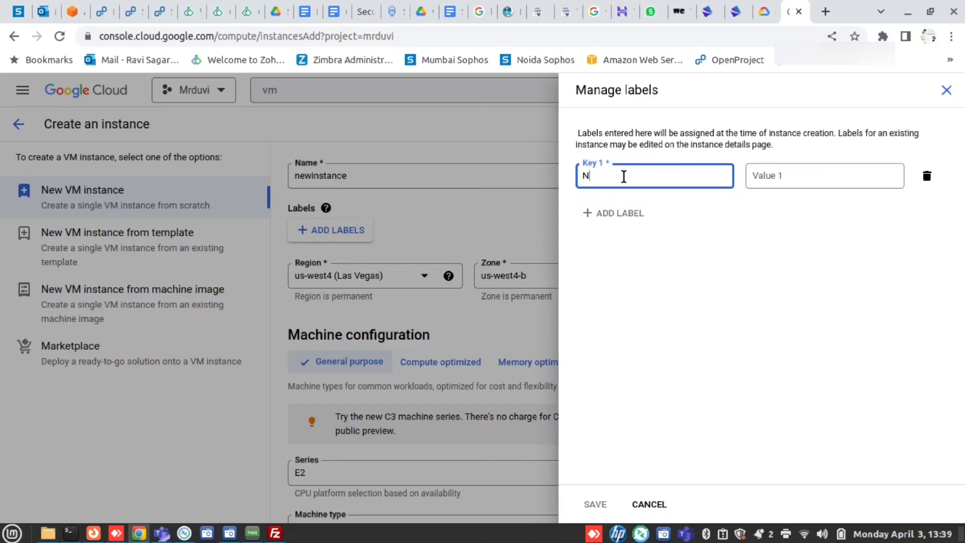
key(Tab)
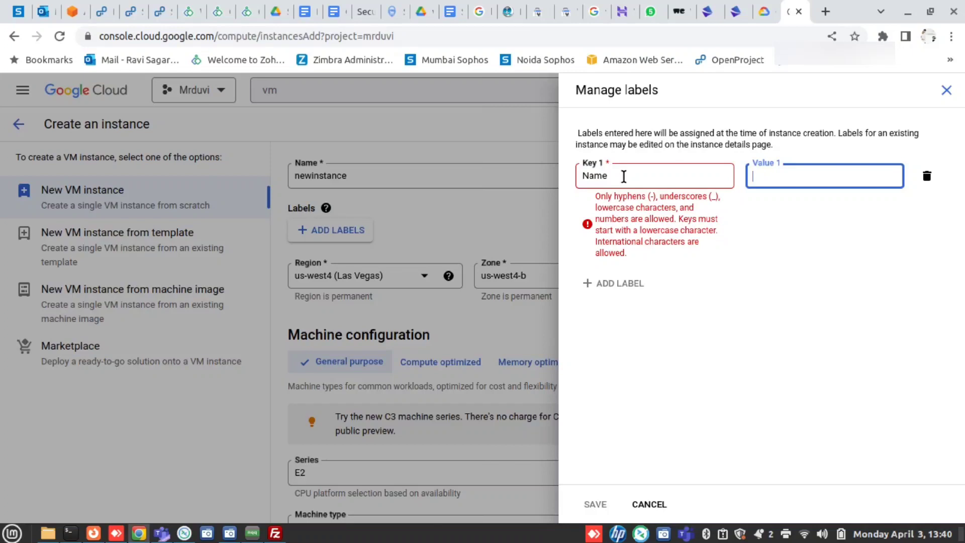
text(new)
key(BackSpace)
key(BackSpace)
text(machine)
- Change the label's key to lowercase name and save the label
click(623, 176)
key(BackSpace)
key(BackSpace)
key(BackSpace)
key(BackSpace)
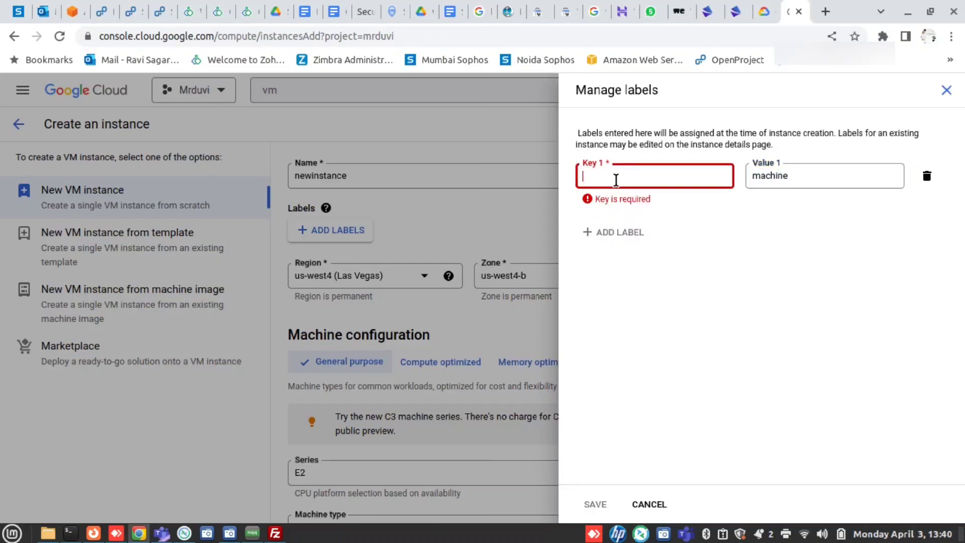
text(name)
click(602, 504)
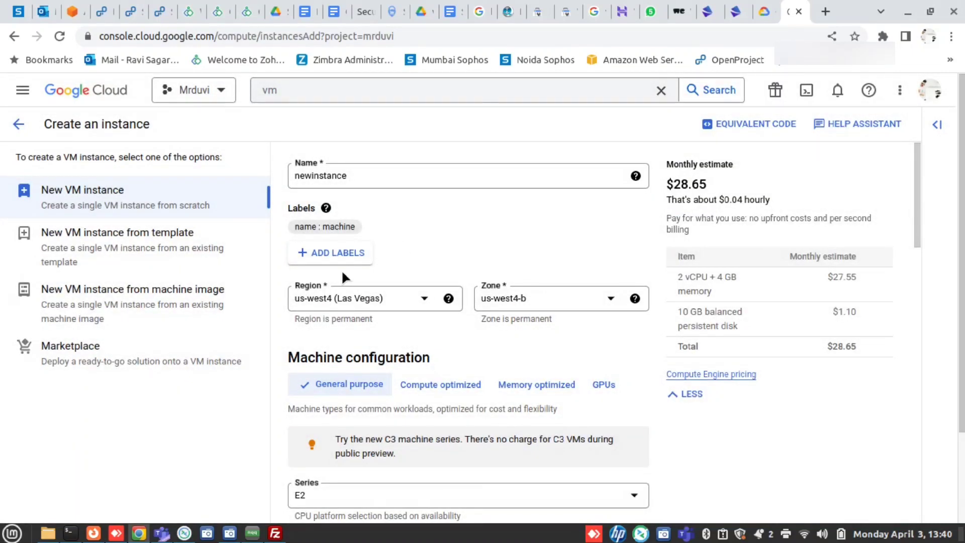
- Look through the regions and zones available for the instance without changing the selection
click(399, 307)
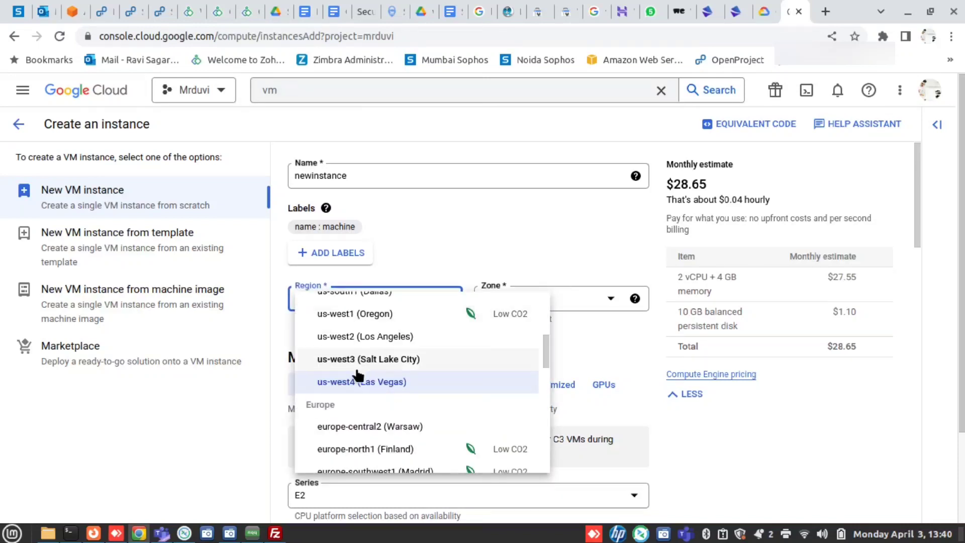
click(590, 339)
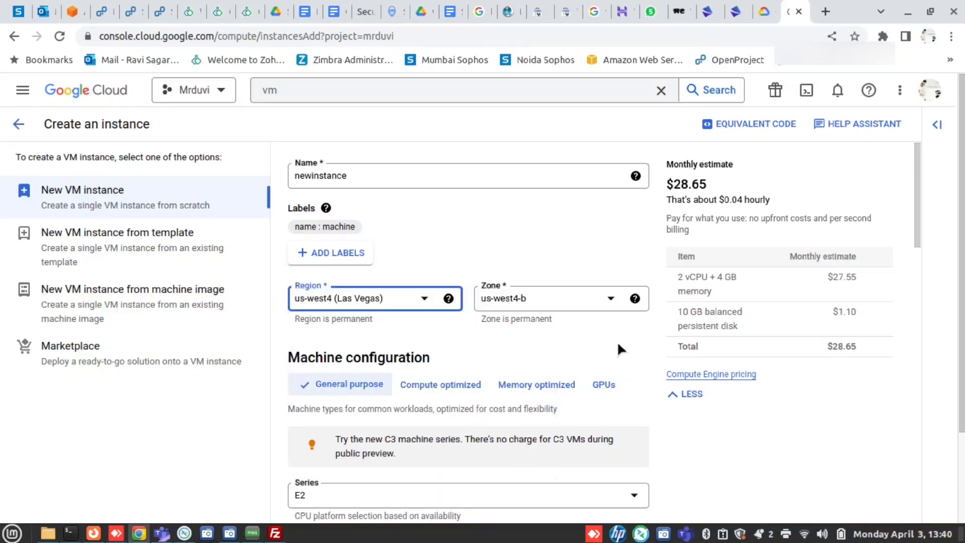
click(595, 308)
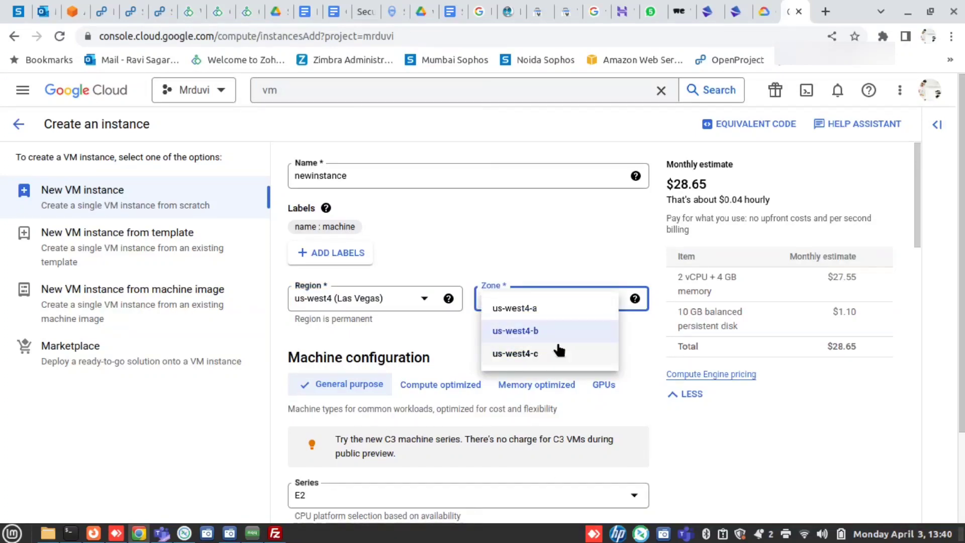
click(641, 336)
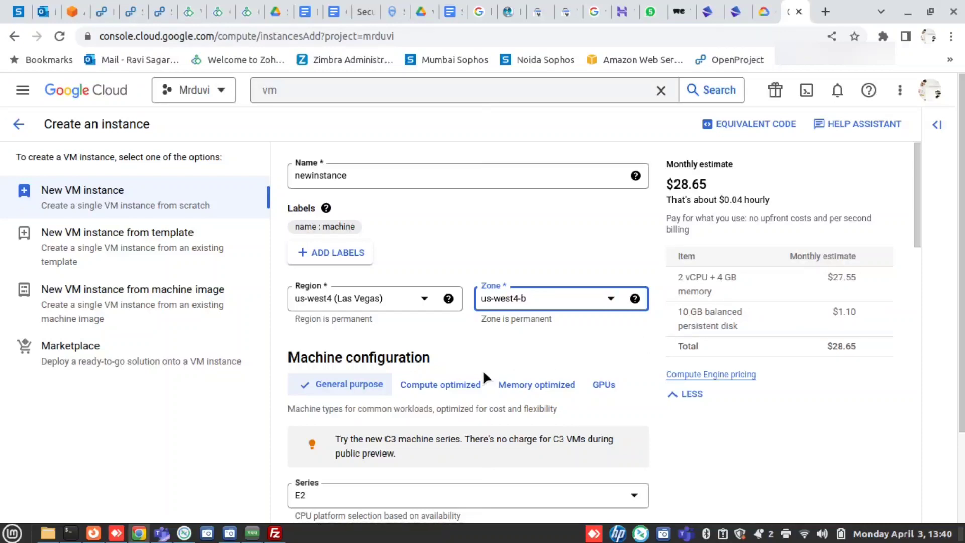
- Look at the machine series options, keep E2, and set the machine type to e2-micro
scroll(433, 409, down, 5)
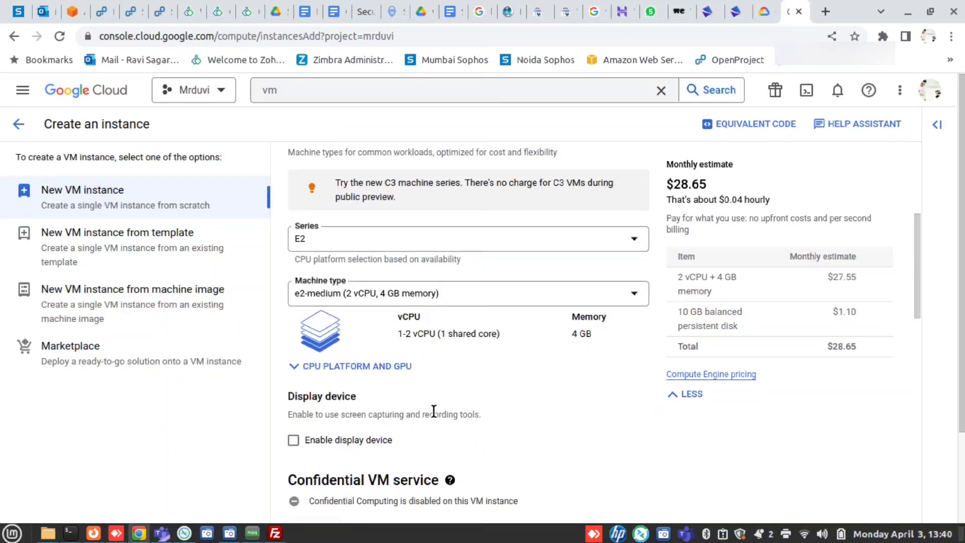
click(602, 240)
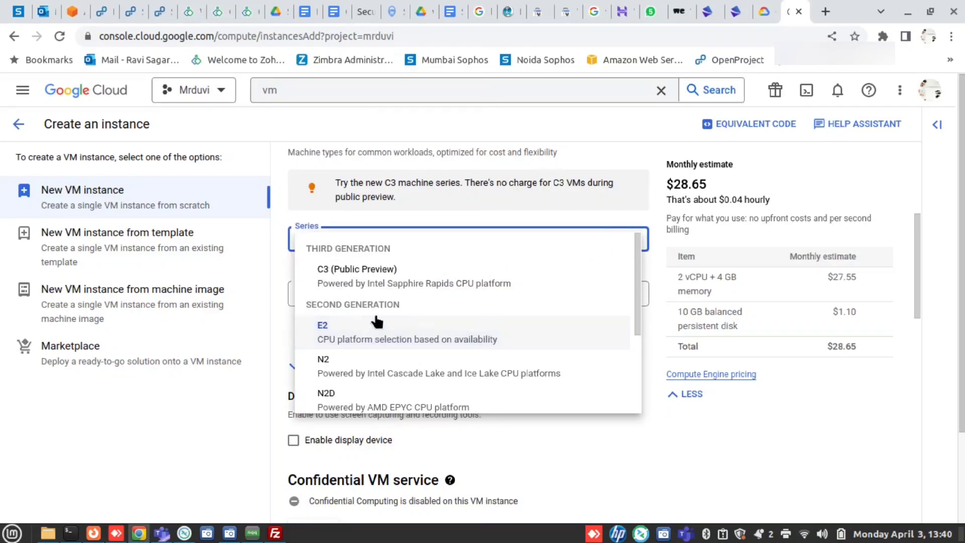
click(276, 267)
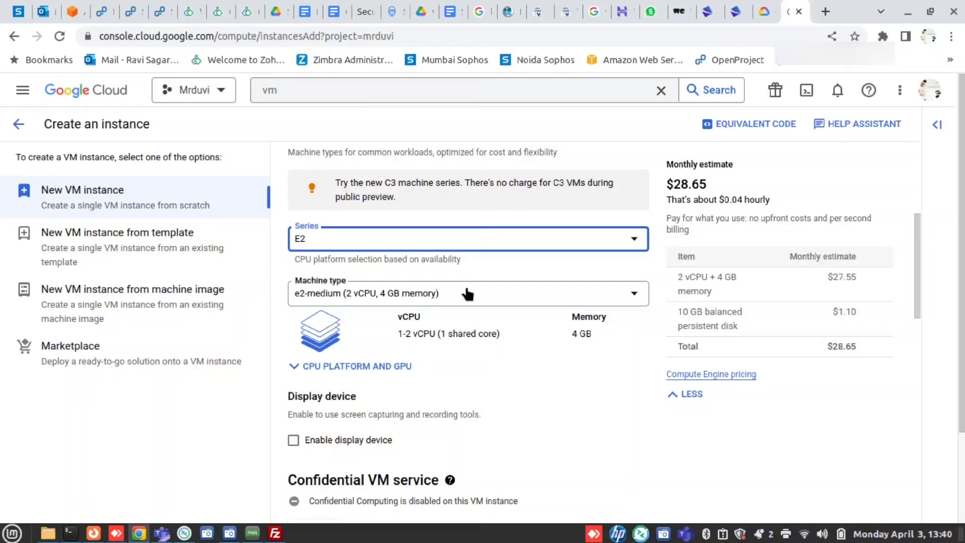
click(472, 295)
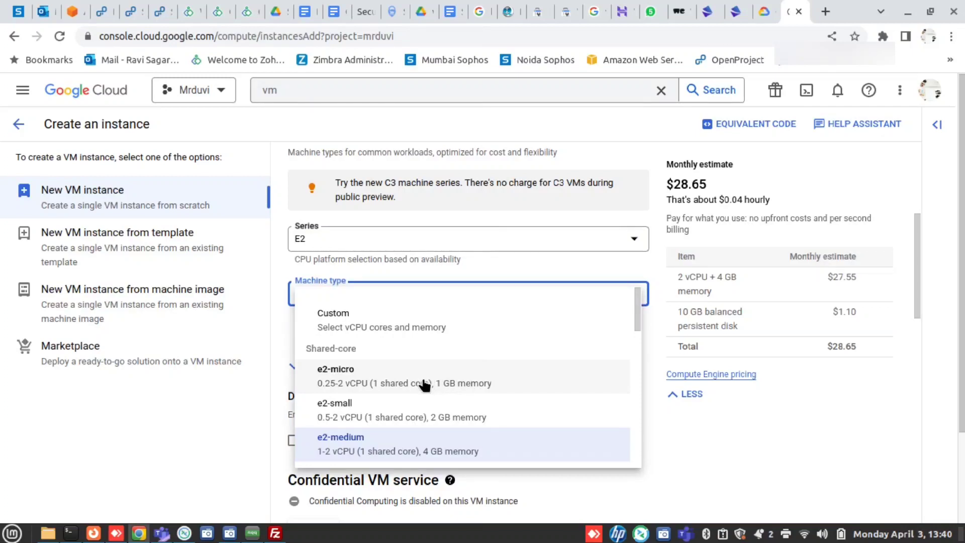
click(405, 385)
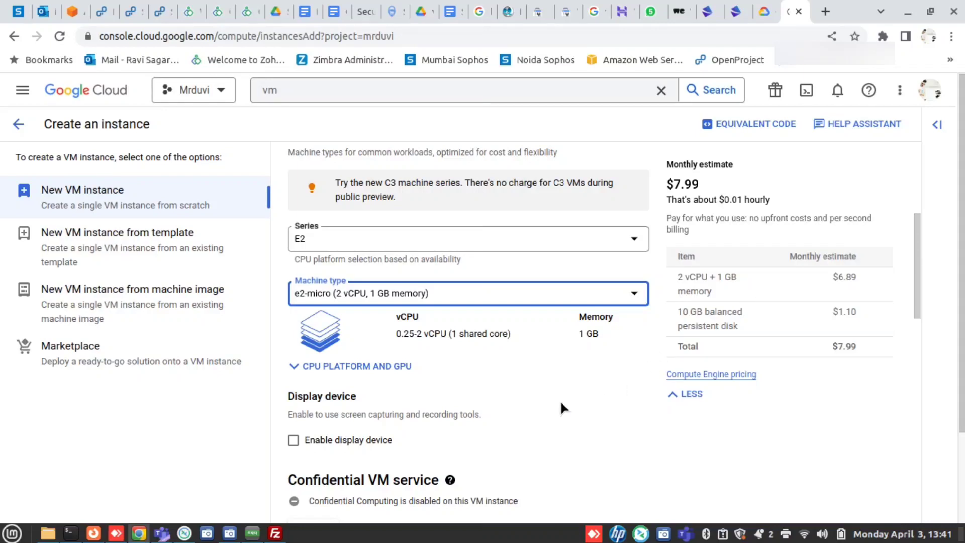
- Open the boot disk settings and look through the available operating systems and Debian versions
scroll(534, 388, down, 5)
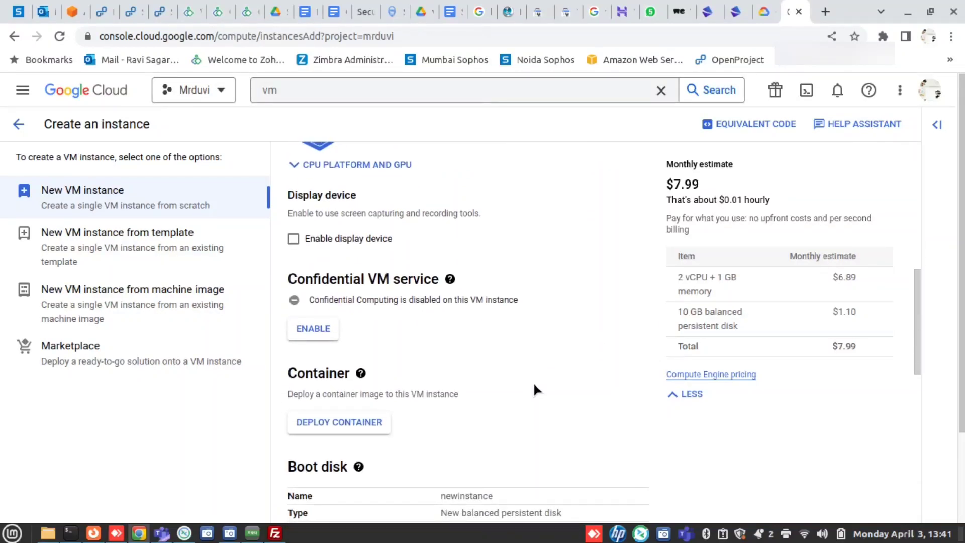
scroll(533, 384, down, 5)
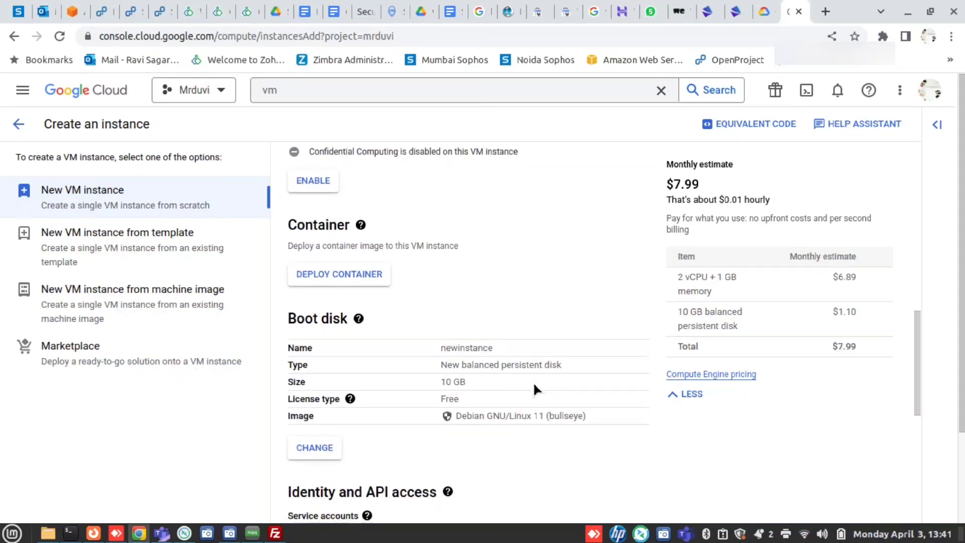
scroll(534, 389, down, 1)
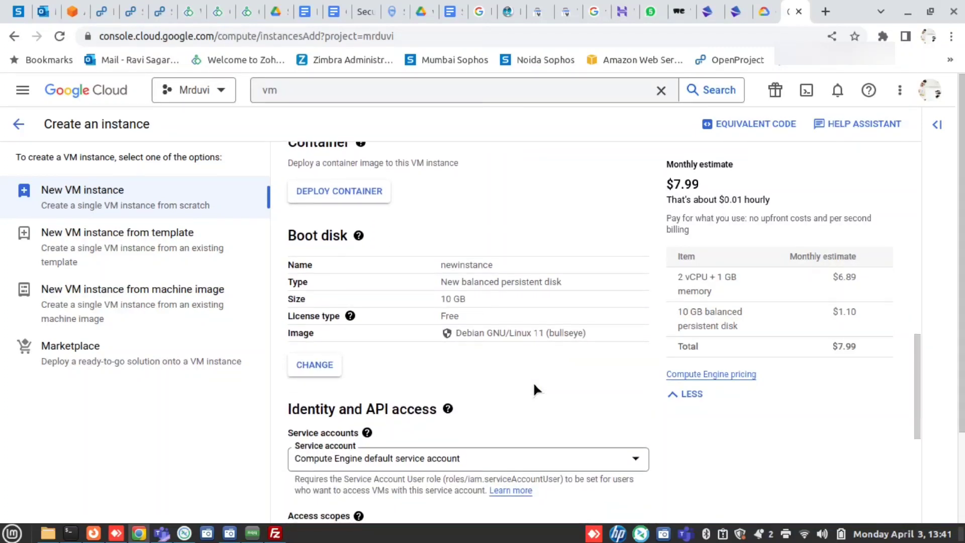
scroll(534, 388, down, 2)
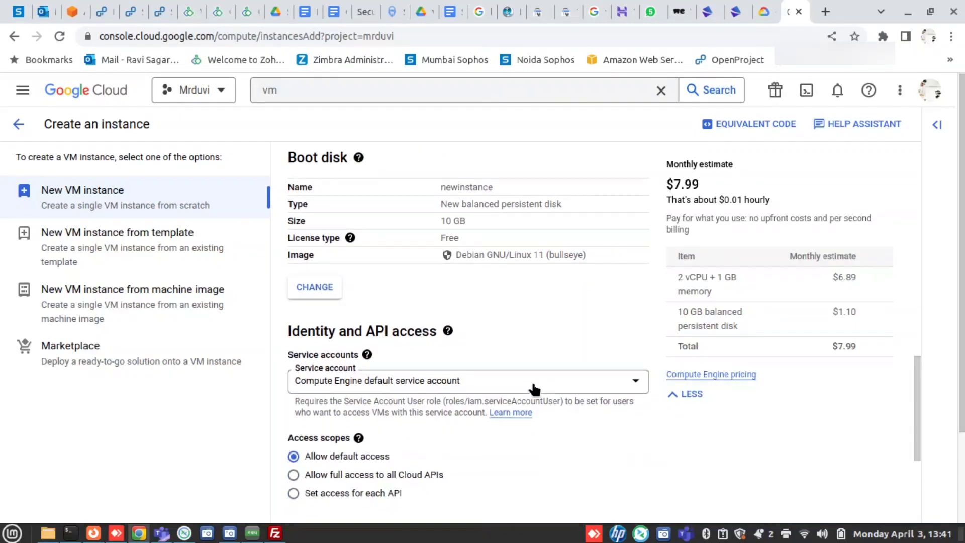
click(310, 288)
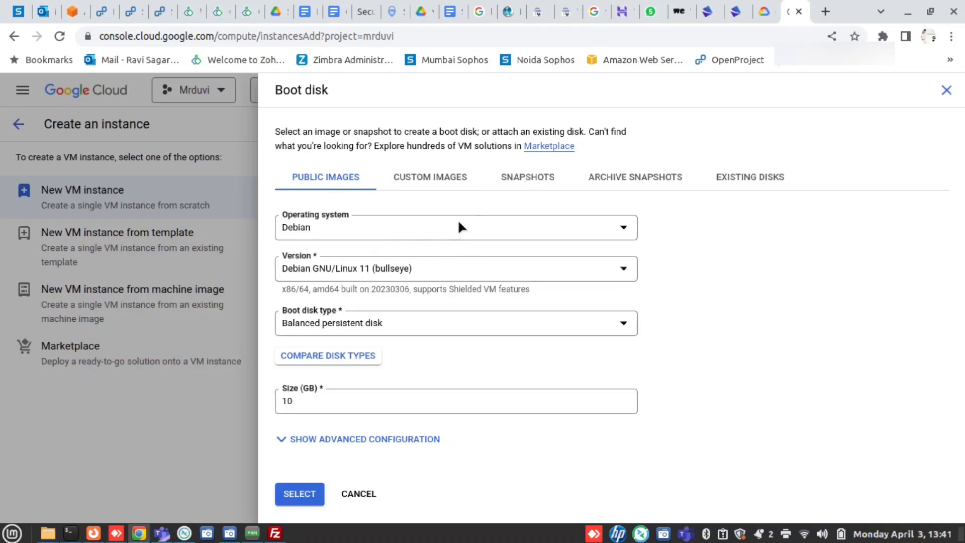
click(481, 227)
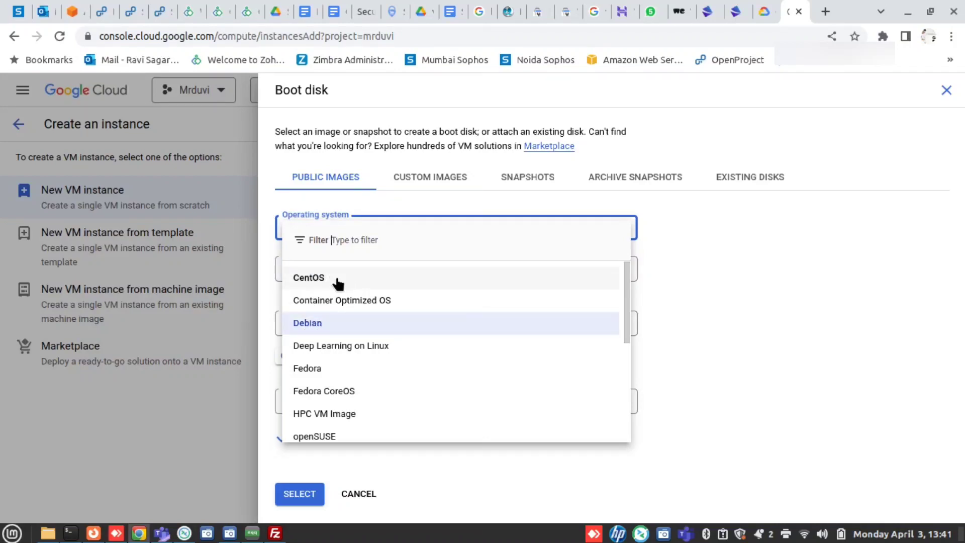
click(706, 305)
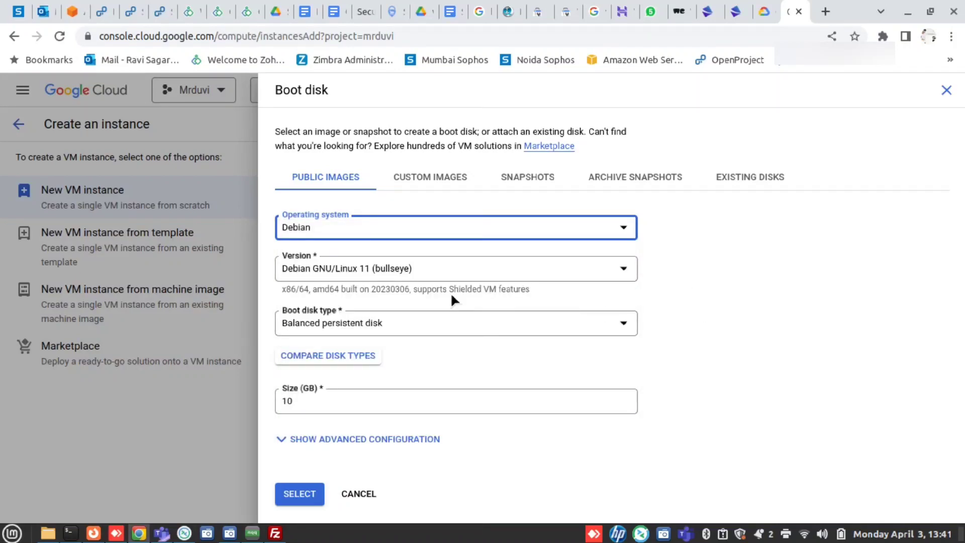
click(457, 272)
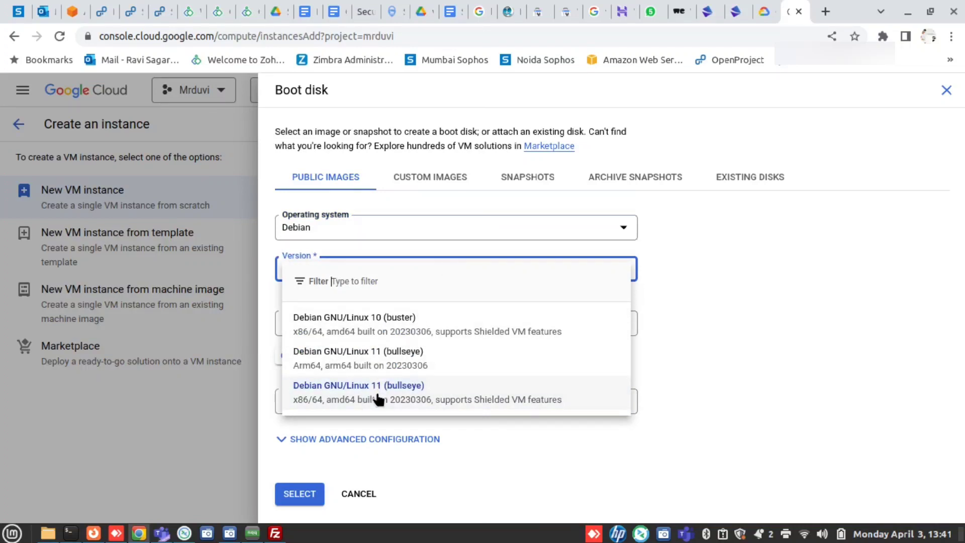
click(700, 355)
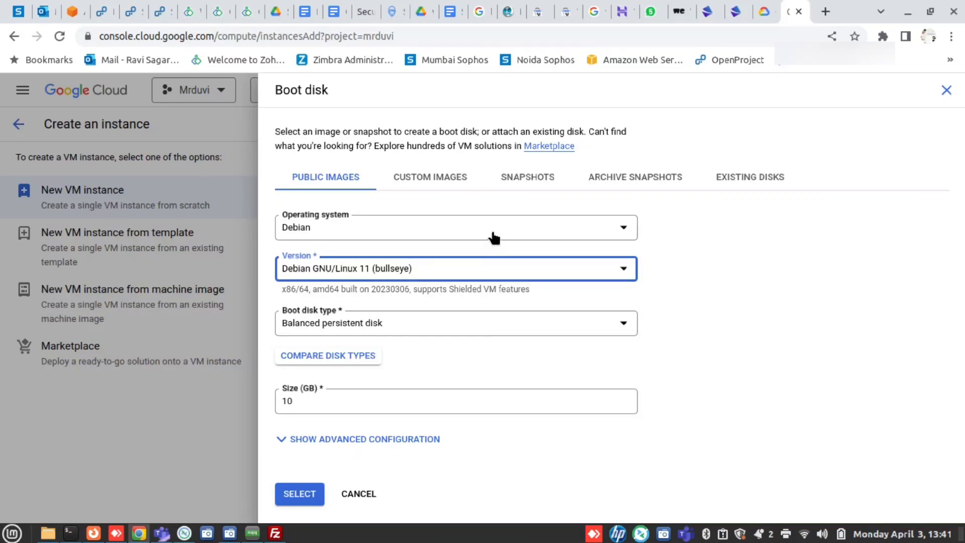
- Check the boot disk's size and type, and review its advanced configuration for encryption, snapshot schedule and device name
click(406, 402)
click(446, 322)
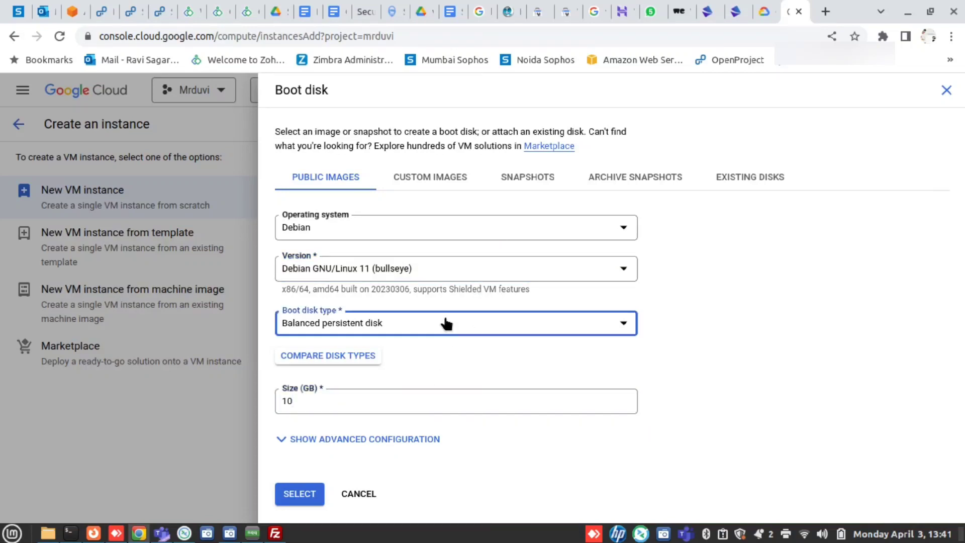
click(673, 344)
click(338, 439)
scroll(508, 384, down, 5)
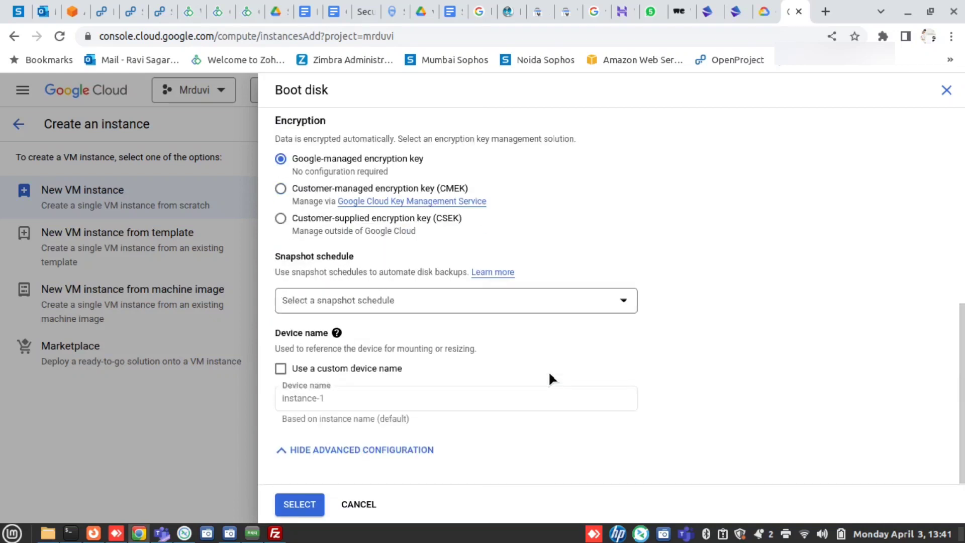
- Check the snapshot schedules available for the boot disk and review its deletion rule and device name settings
scroll(551, 378, up, 3)
scroll(550, 378, down, 2)
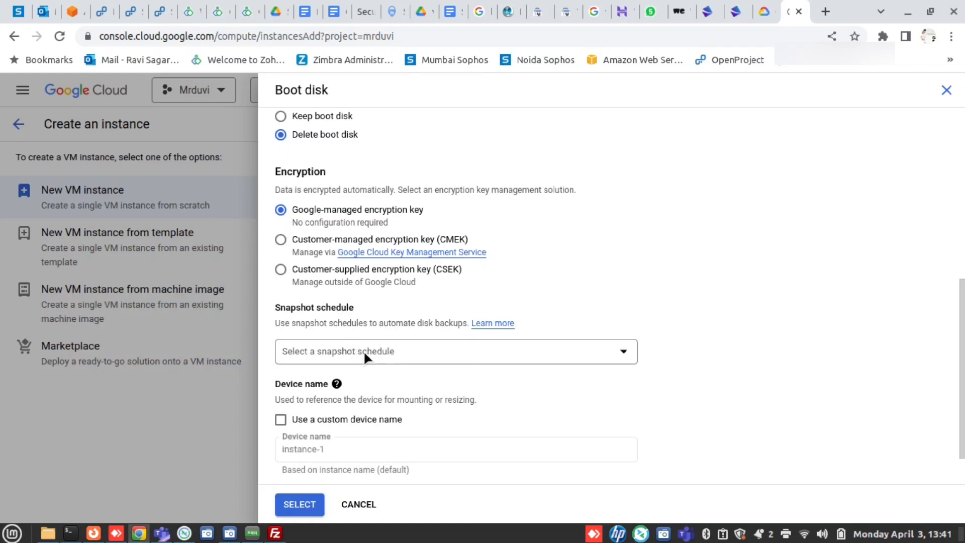
click(429, 358)
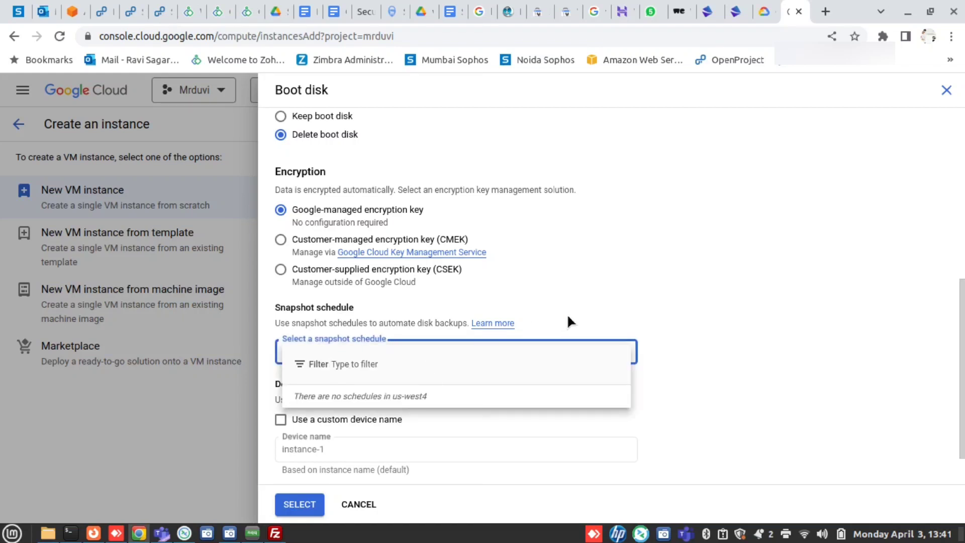
click(629, 306)
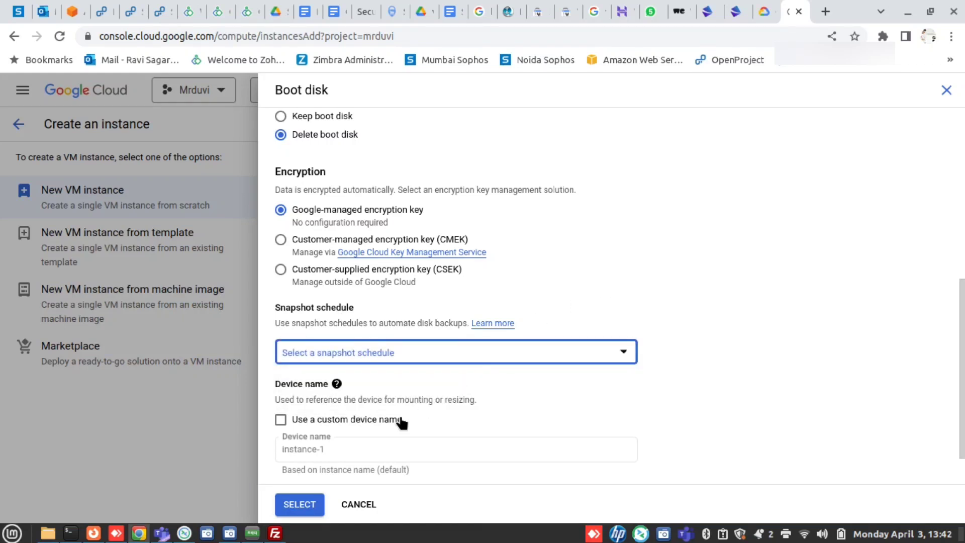
scroll(401, 423, down, 1)
scroll(402, 423, up, 4)
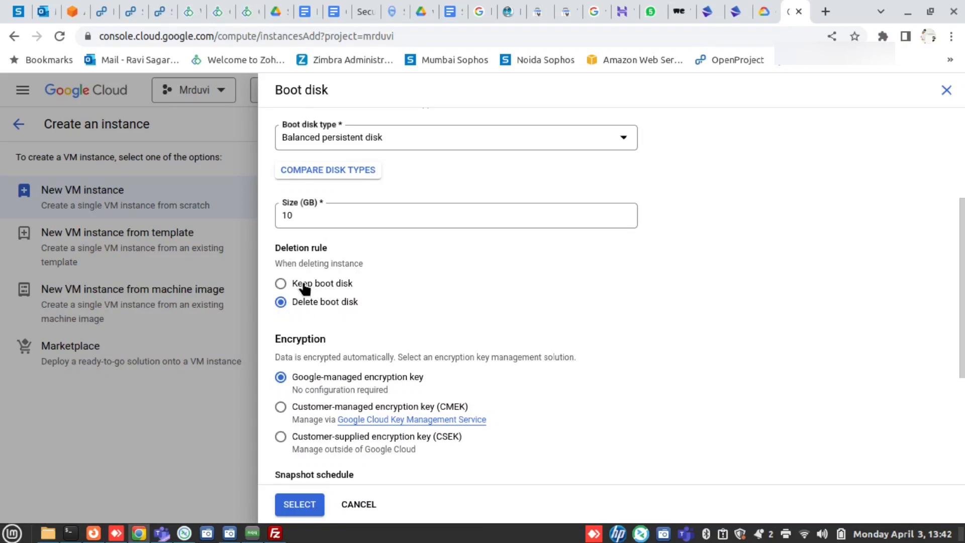
scroll(398, 291, up, 4)
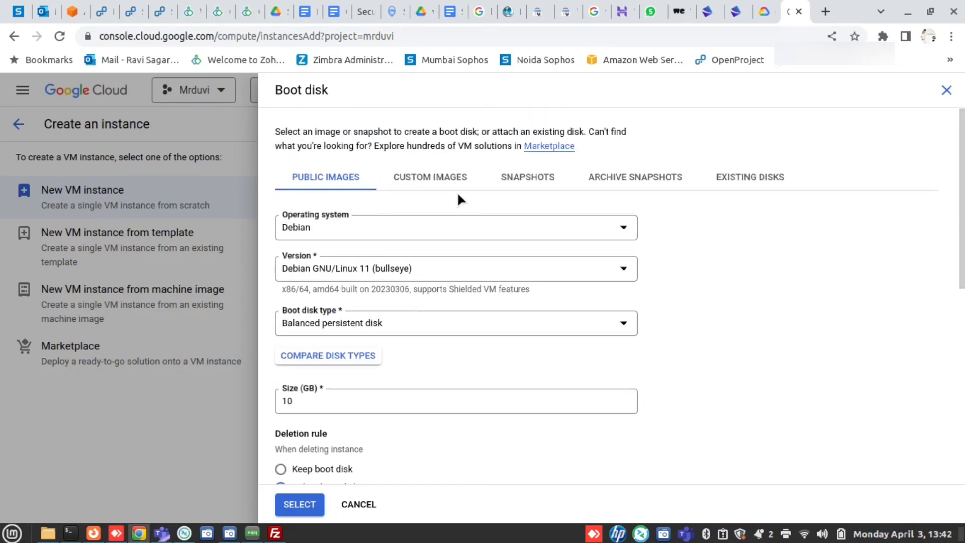
- Look through the custom images, snapshots and archive snapshots offered as boot disk sources
click(454, 174)
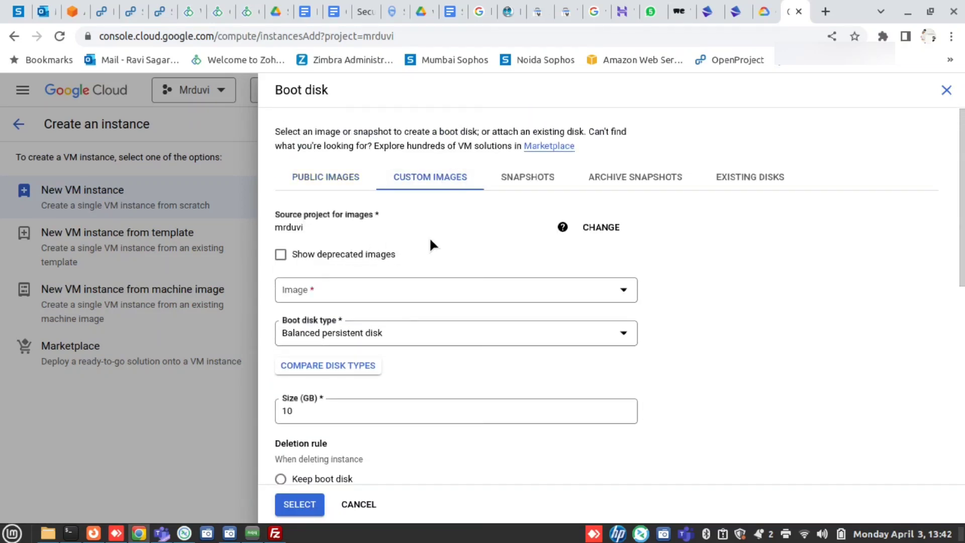
scroll(515, 262, down, 3)
scroll(515, 262, up, 3)
click(519, 189)
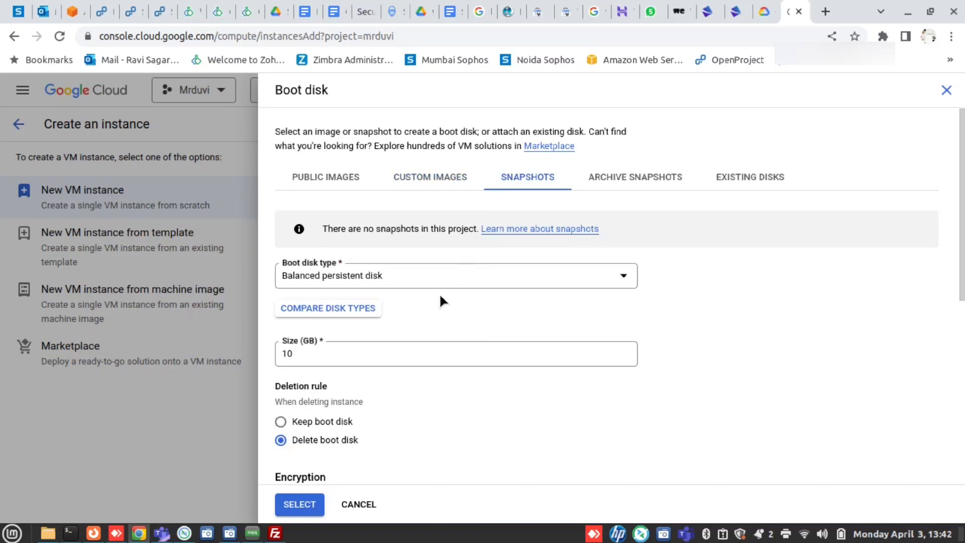
scroll(351, 381, down, 5)
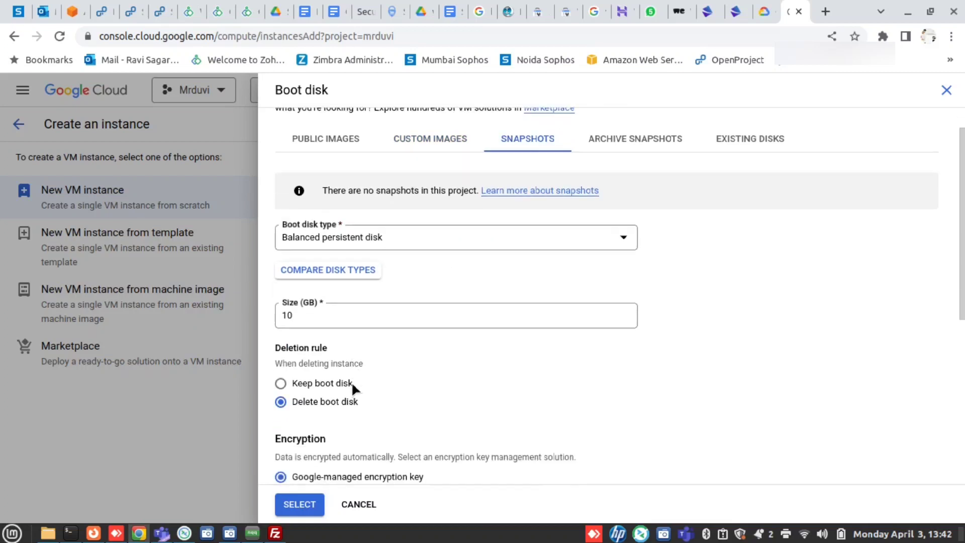
scroll(352, 382, up, 5)
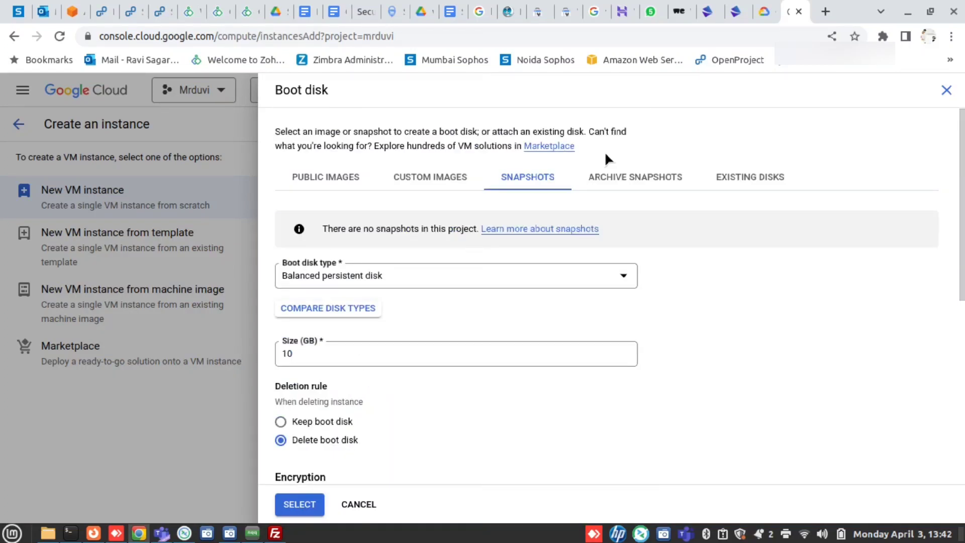
click(631, 178)
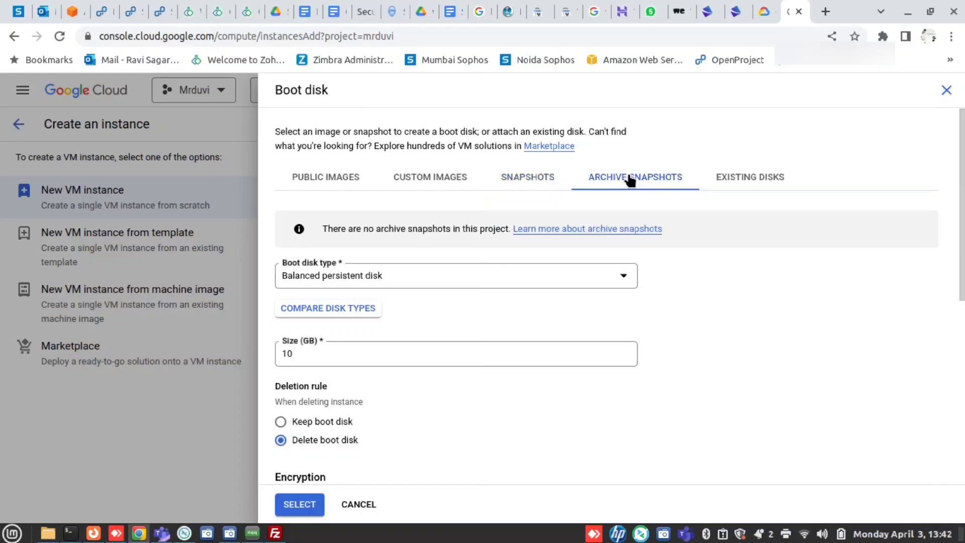
- Return to the public images and confirm the boot disk with Debian GNU/Linux 11 (bullseye) on a 10 GB balanced persistent disk
click(333, 180)
scroll(389, 394, down, 6)
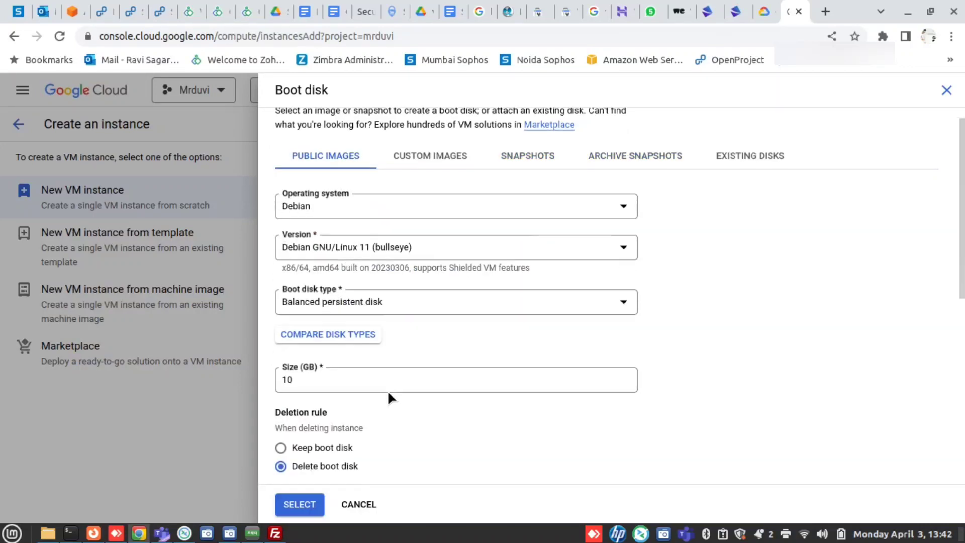
scroll(389, 395, up, 5)
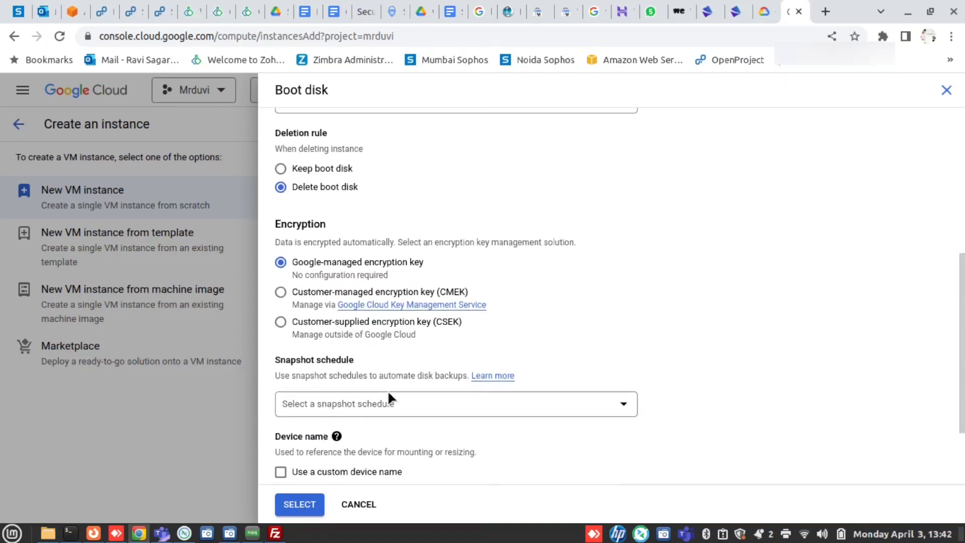
scroll(388, 395, down, 5)
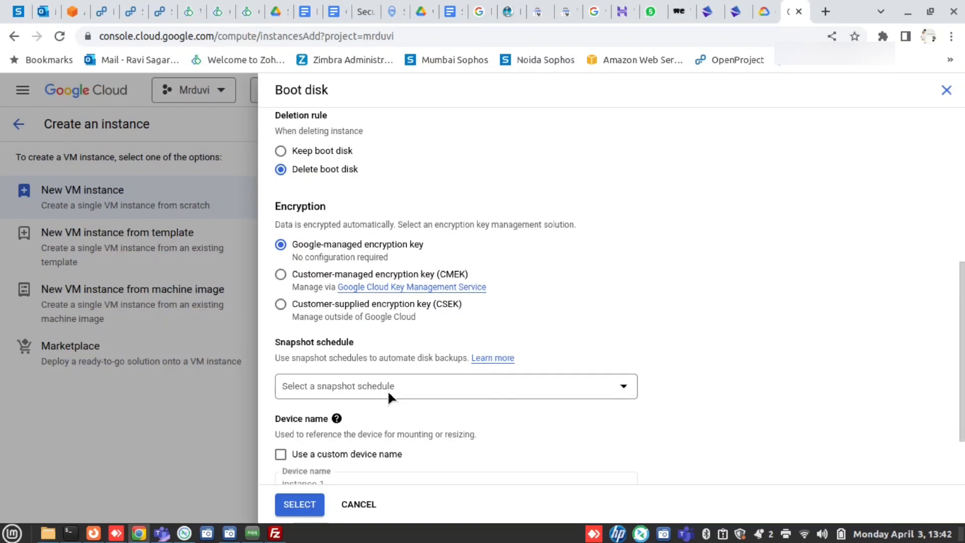
scroll(388, 390, down, 1)
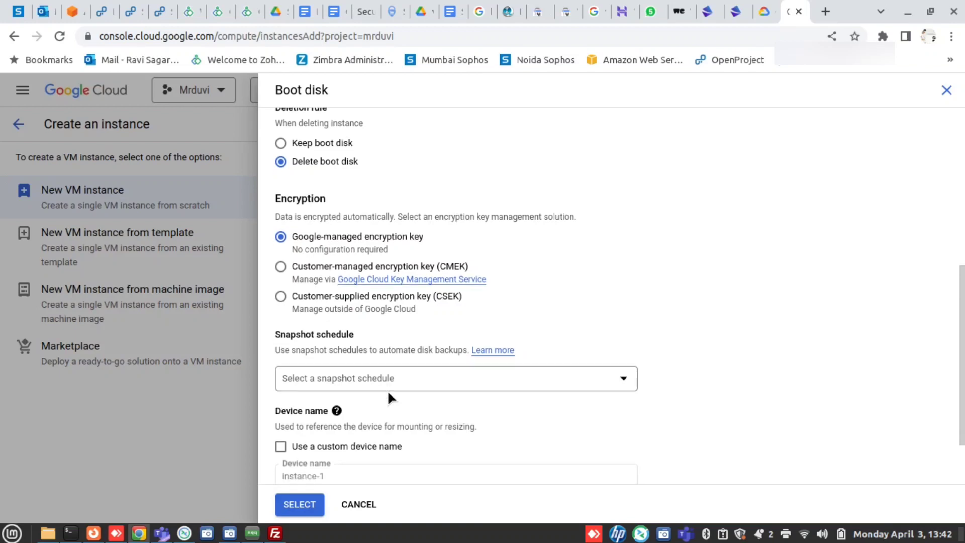
click(294, 503)
mouse_move(462, 334)
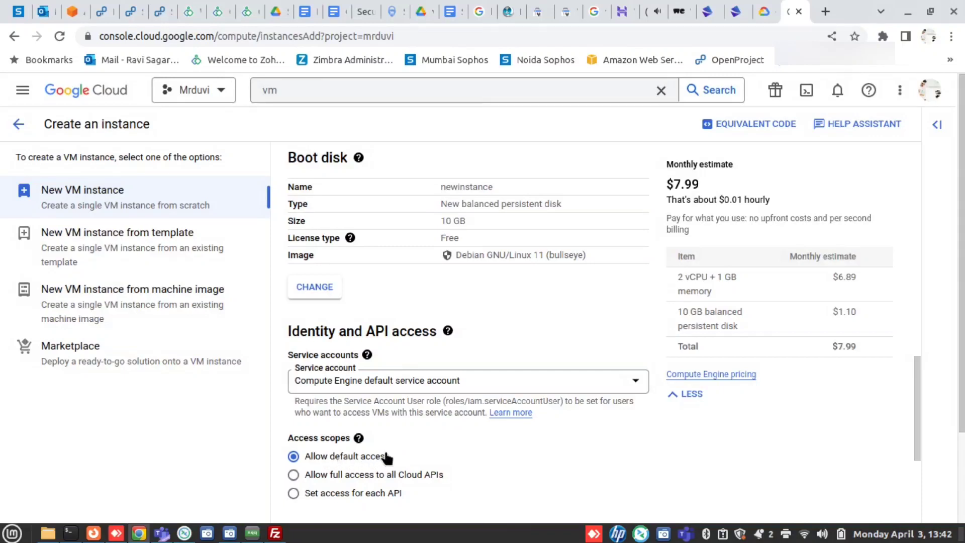
- Review the access scopes and firewall settings, and expand the instance's advanced options
scroll(390, 448, down, 3)
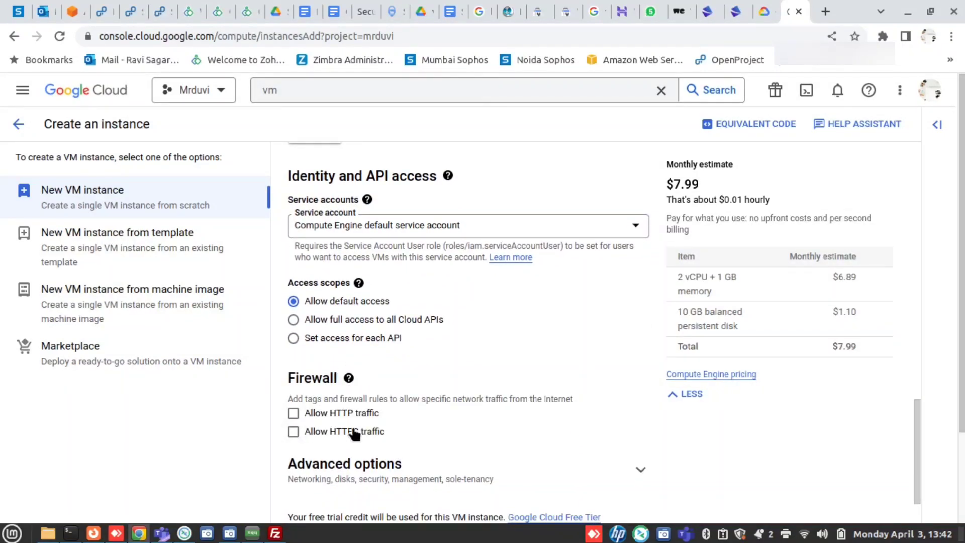
scroll(428, 383, down, 2)
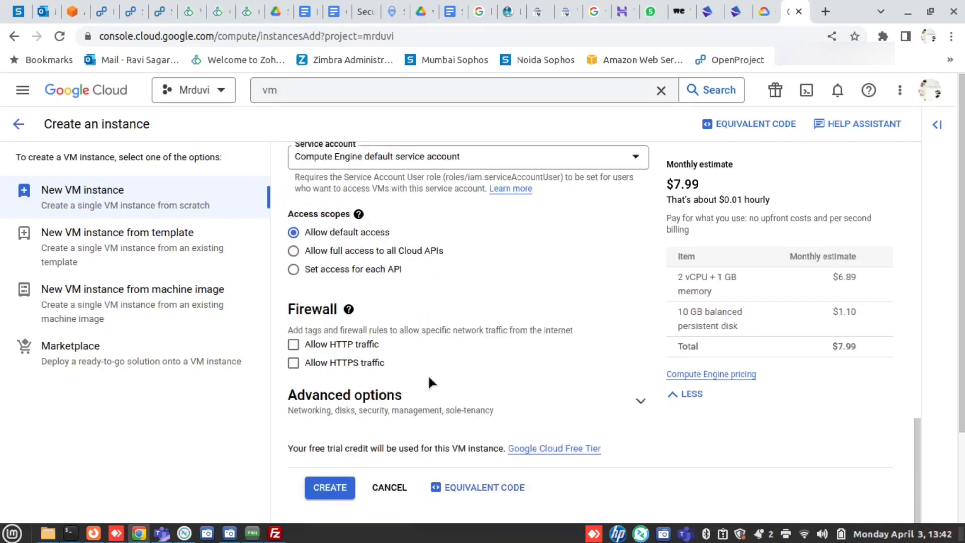
click(541, 412)
scroll(441, 350, down, 1)
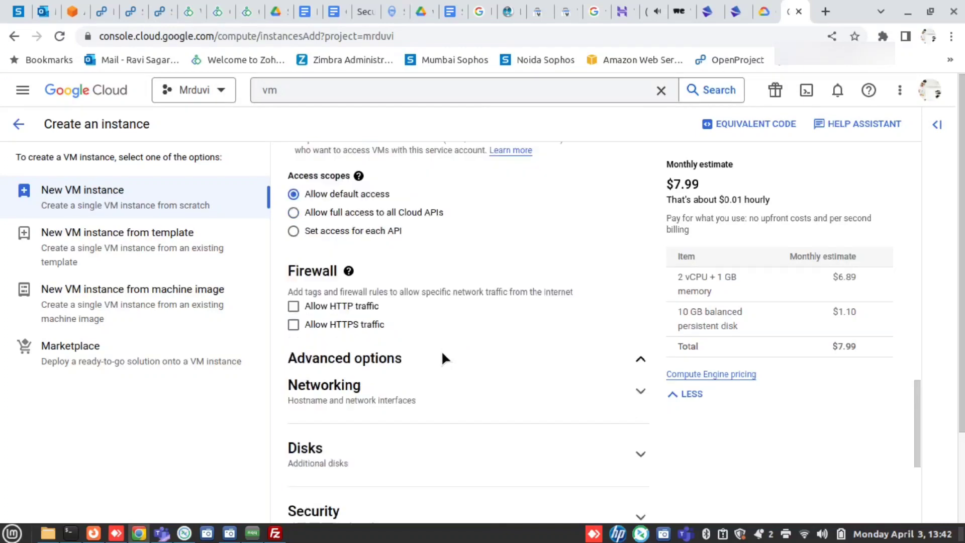
scroll(442, 357, down, 5)
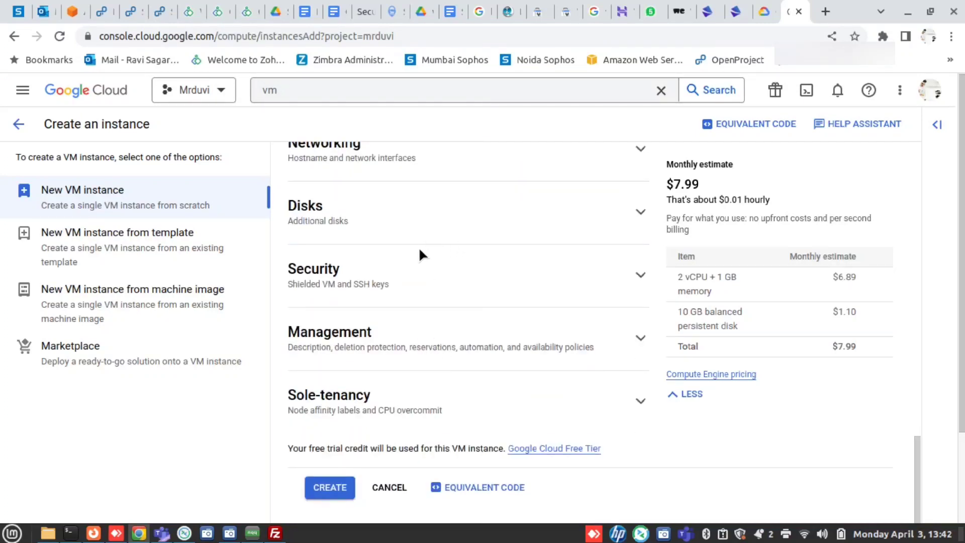
- Expand the VM access management under the Security settings and add an item for a manually generated SSH key
click(470, 283)
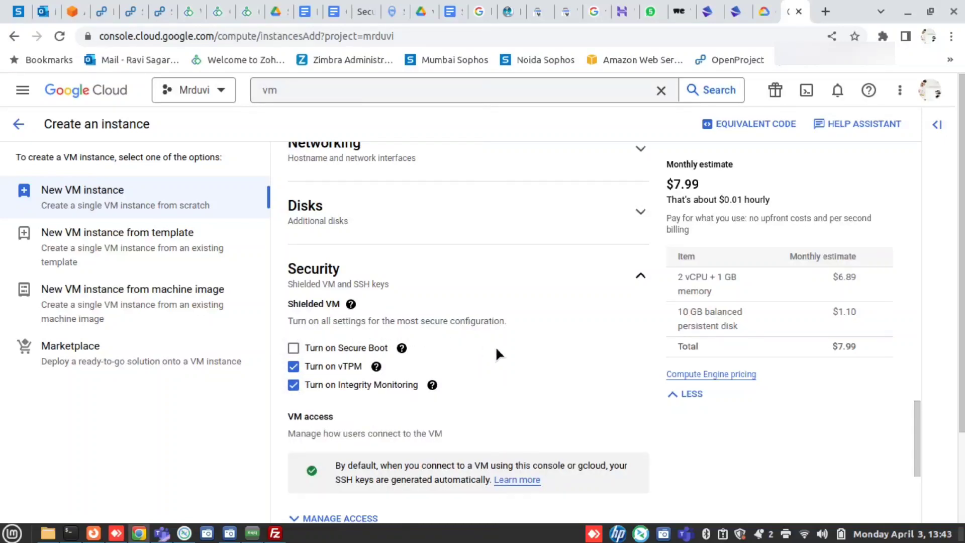
scroll(505, 354, down, 3)
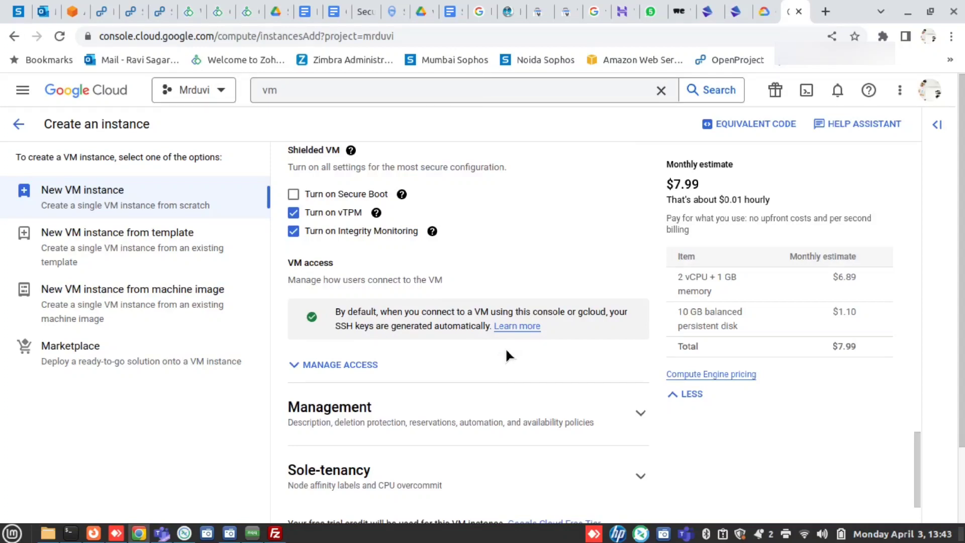
click(372, 365)
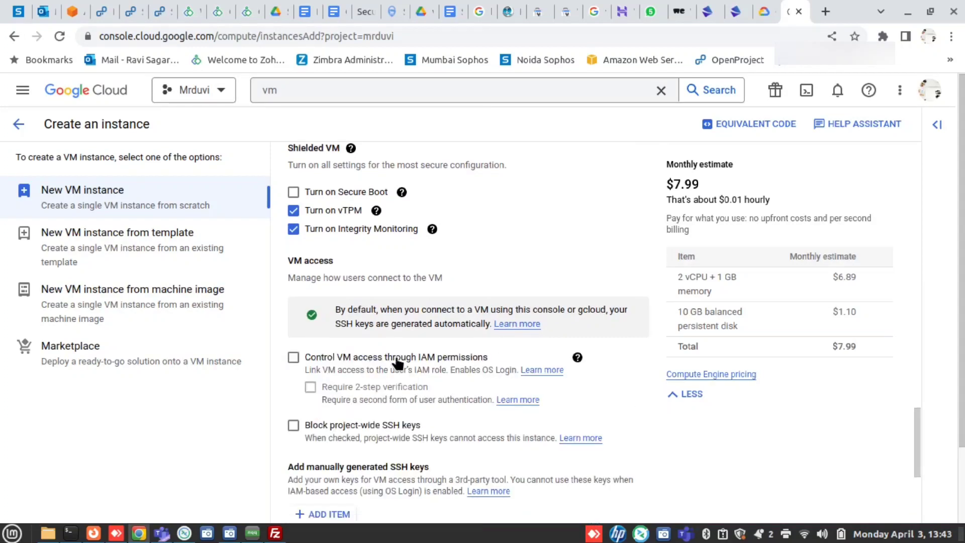
scroll(421, 393, down, 3)
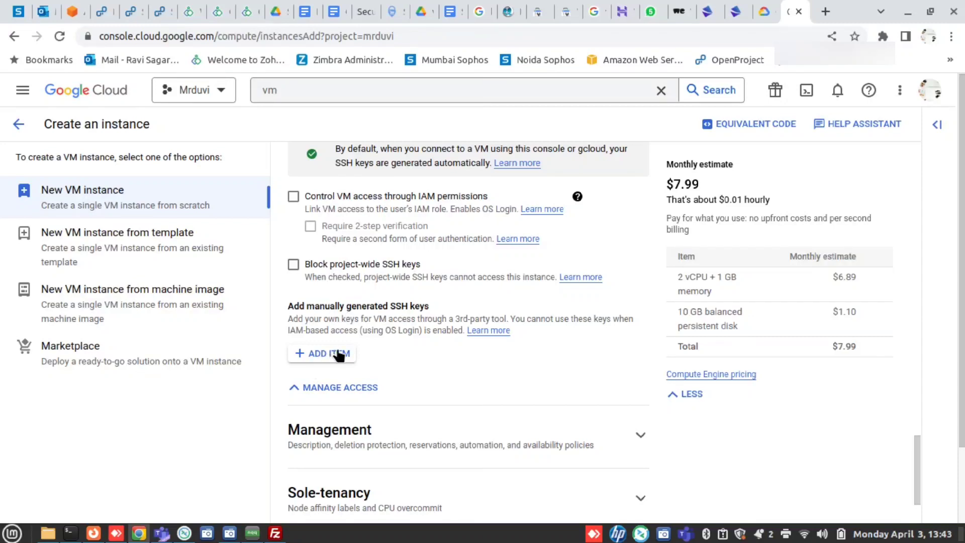
click(322, 354)
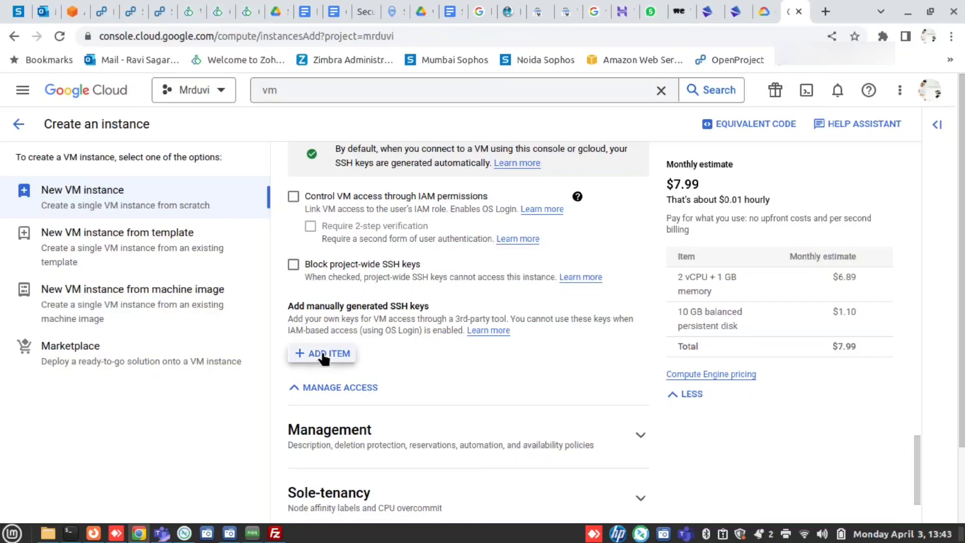
- Switch to the Create SSH keys documentation in Firefox and copy the ssh-keygen command for Linux and macOS
key(alt+Tab)
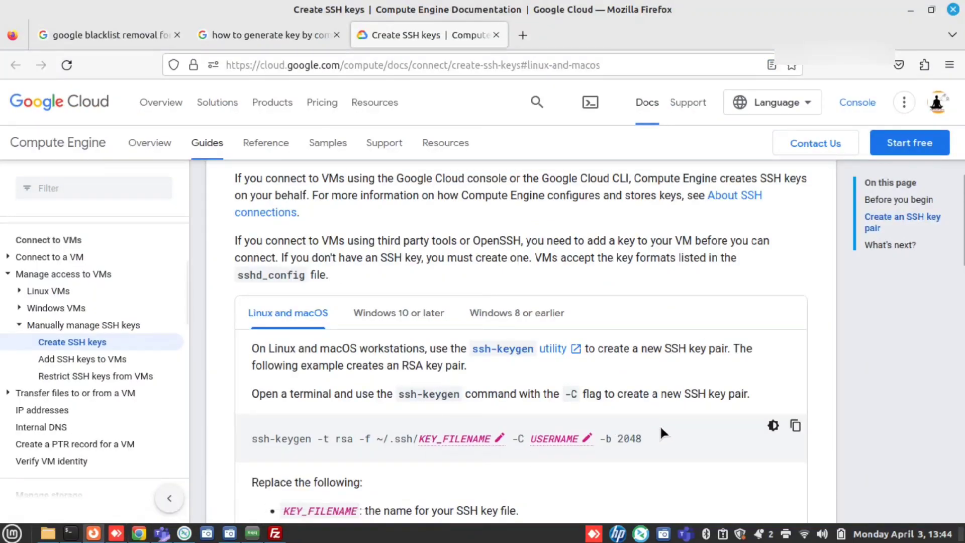
click(794, 426)
key(alt)
- Open a new terminal, maximize its window and paste the copied ssh-keygen command at the prompt
key(ctrl+alt+t)
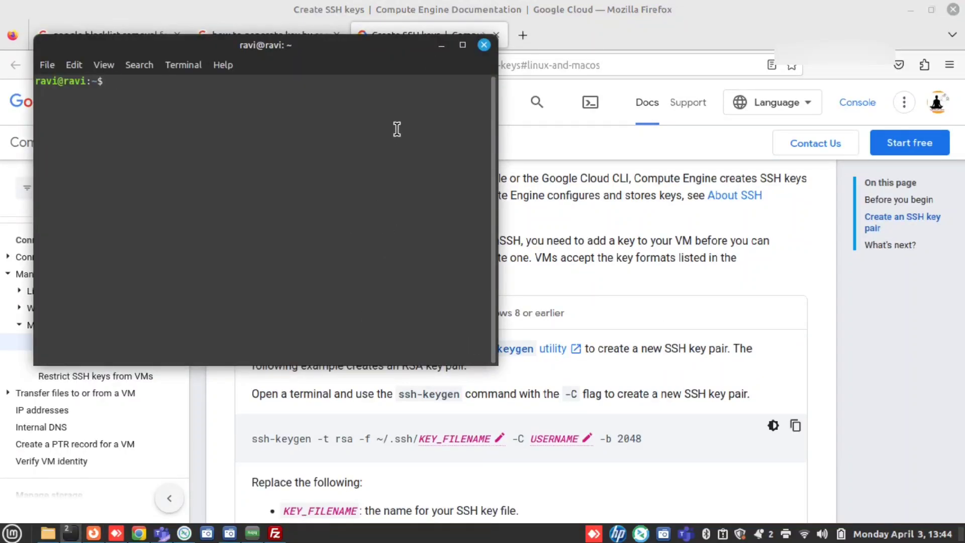
click(463, 45)
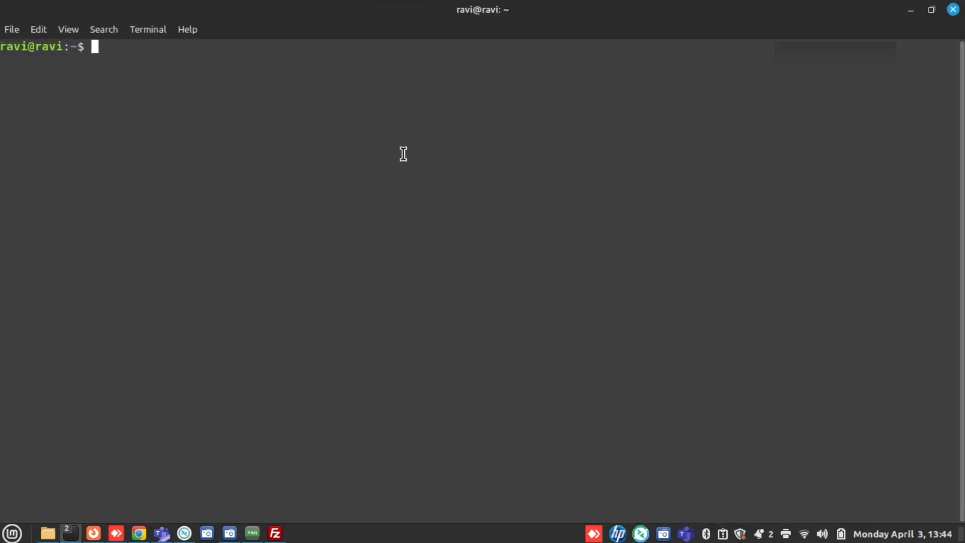
text(sudo -)
key(BackSpace)
key(BackSpace)
key(BackSpace)
key(BackSpace)
key(BackSpace)
key(BackSpace)
key(ctrl+shift+v)
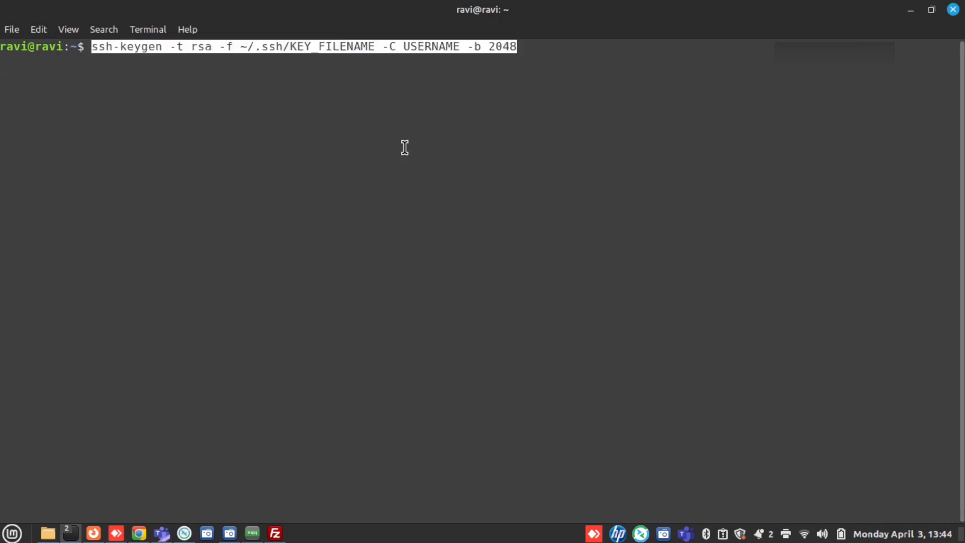
- Replace the USERNAME placeholder in the ssh-keygen command with admin
key(Left)
key(Left)
key(Left)
key(Left)
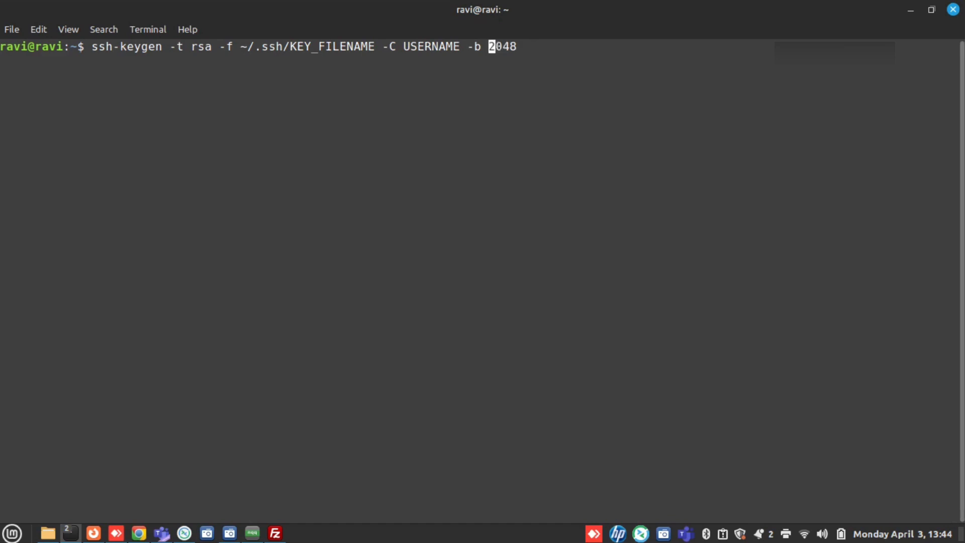
key(Left)
key(Left)
key(Left)
key(Left)
key(BackSpace)
key(BackSpace)
key(BackSpace)
key(BackSpace)
key(BackSpace)
key(BackSpace)
key(BackSpace)
key(BackSpace)
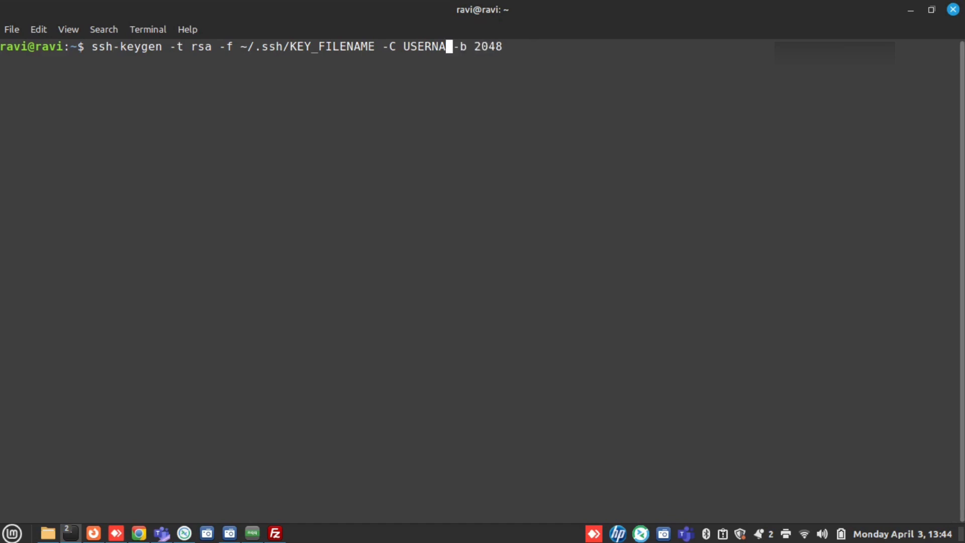
text(admin)
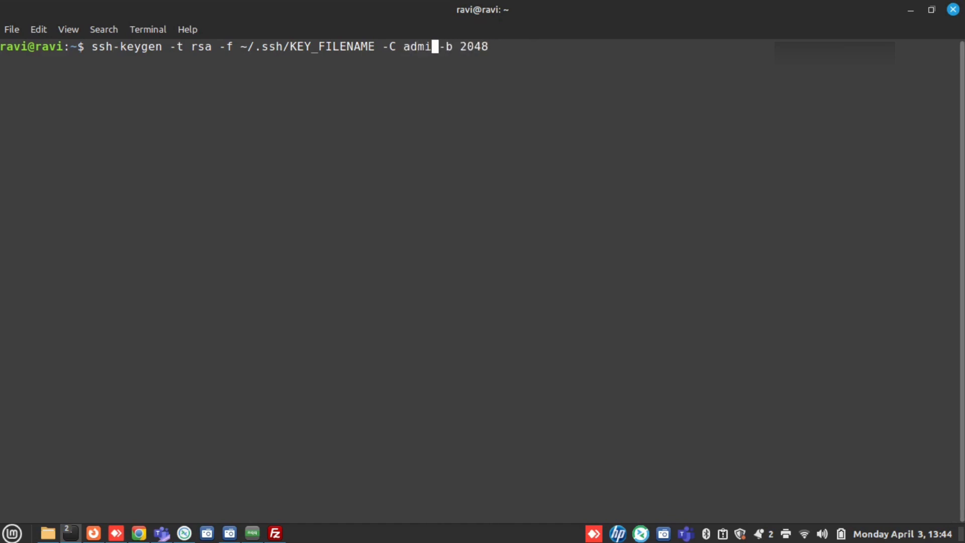
- Replace the KEY_FILENAME placeholder in the ssh-keygen command with mrduvi
key(Left)
key(Left)
key(Left)
key(Left)
key(Left)
key(Left)
key(Left)
key(Left)
key(Left)
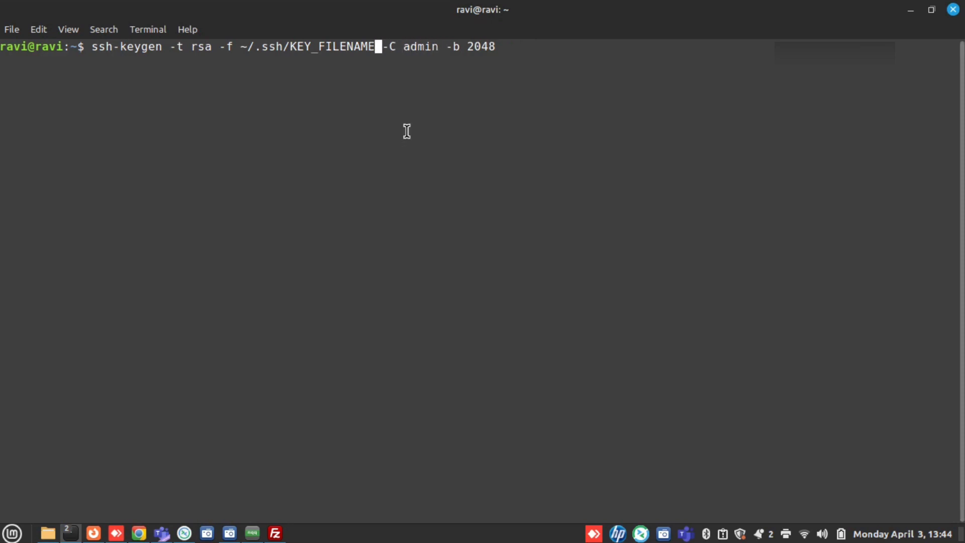
key(BackSpace)
key(BackSpace)
key(BackSpace)
key(BackSpace)
key(BackSpace)
key(BackSpace)
key(BackSpace)
key(BackSpace)
key(BackSpace)
key(BackSpace)
key(BackSpace)
key(BackSpace)
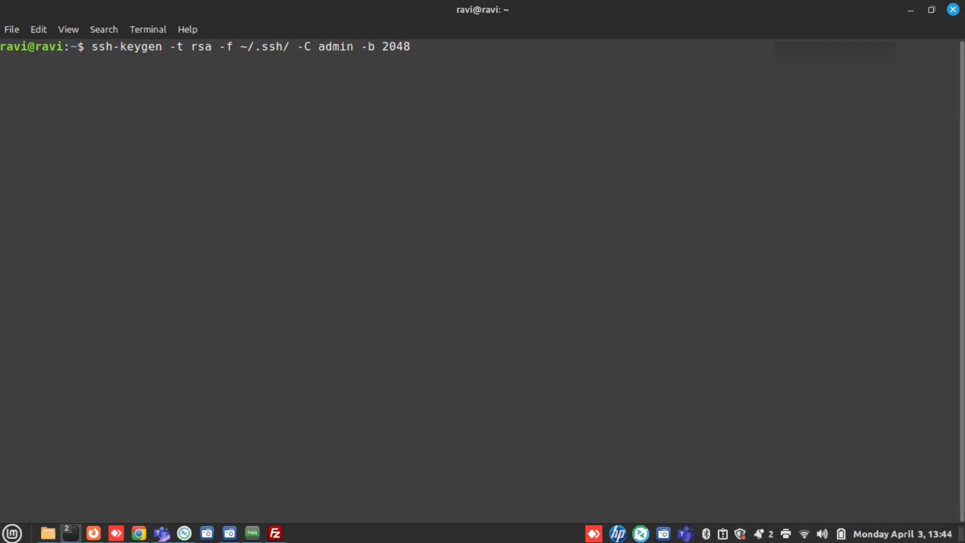
text(mrduvi)
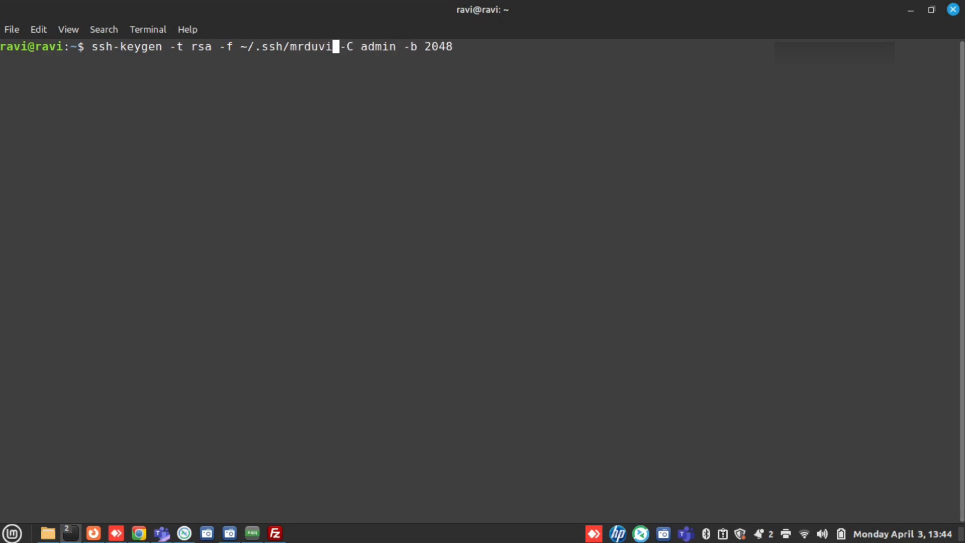
text(.)
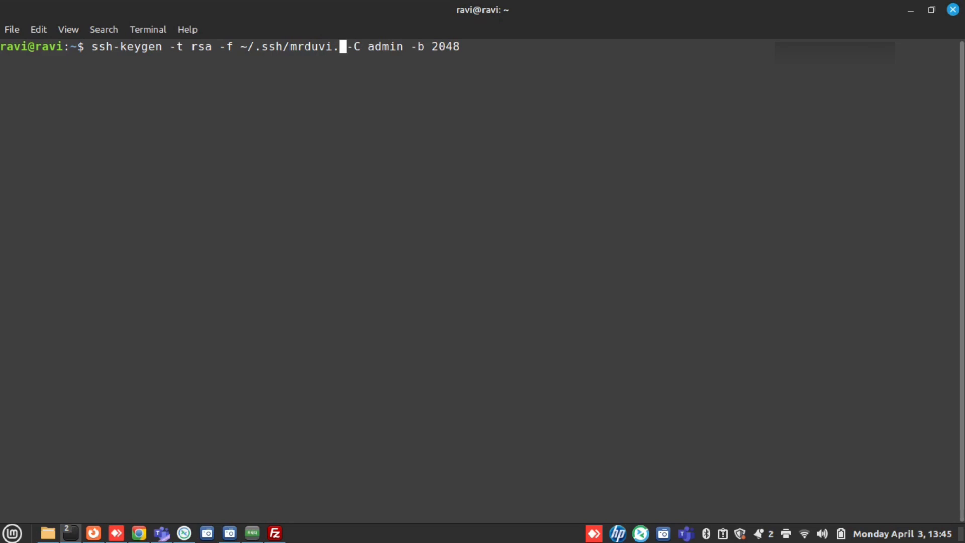
text(pem)
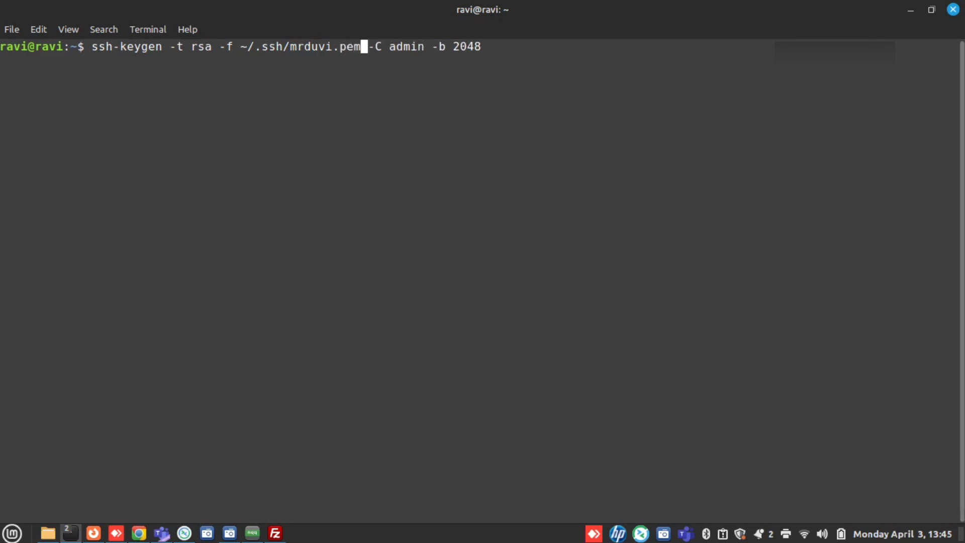
key(BackSpace)
key(BackSpace)
key(BackSpace)
key(BackSpace)
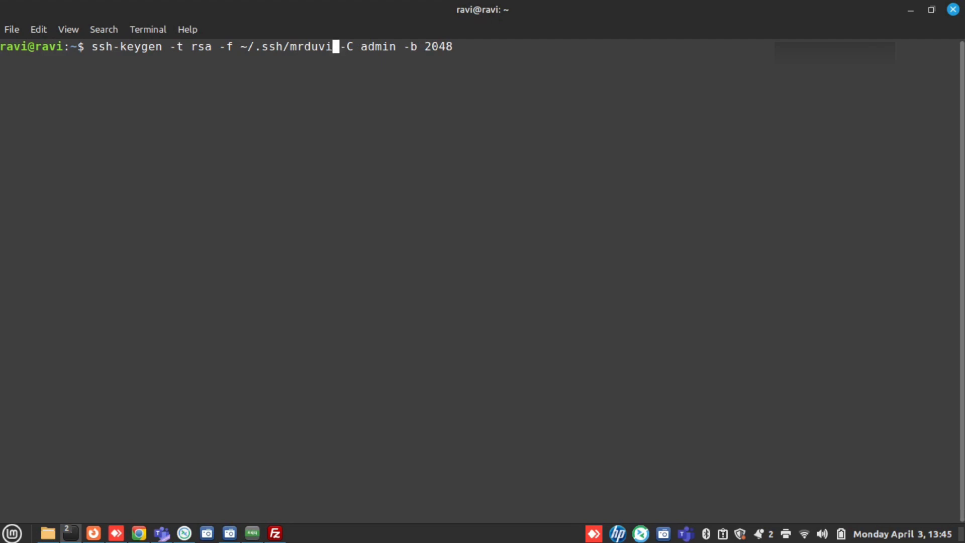
- Run the ssh-keygen command and generate the key pair with an empty passphrase
key(Return)
key(Return)
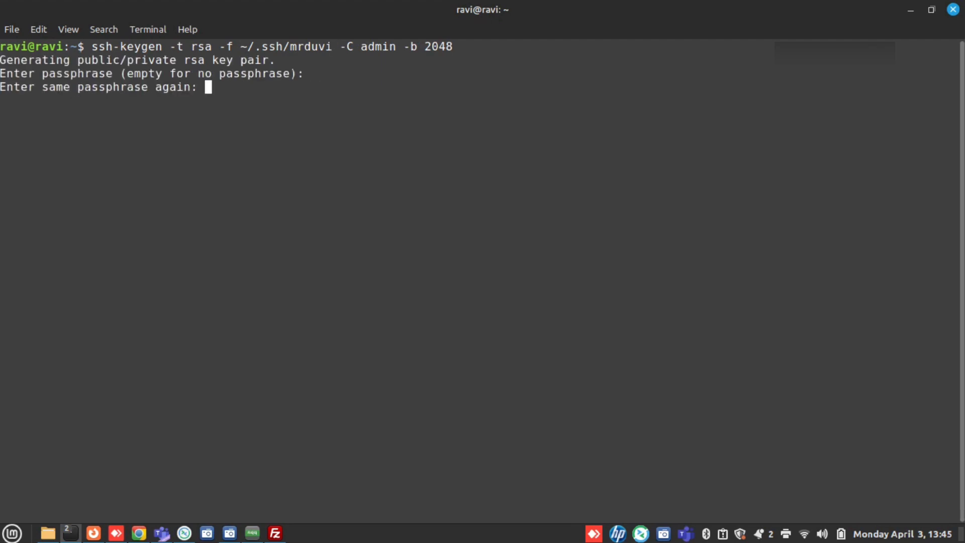
key(Return)
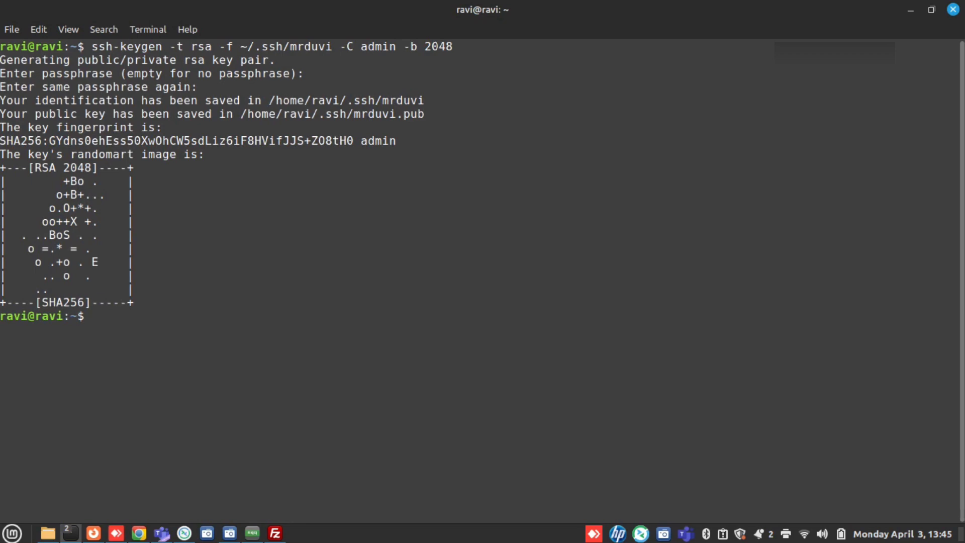
- Switch to the Create SSH keys documentation in Firefox and read how the private and public key files are named
click(95, 533)
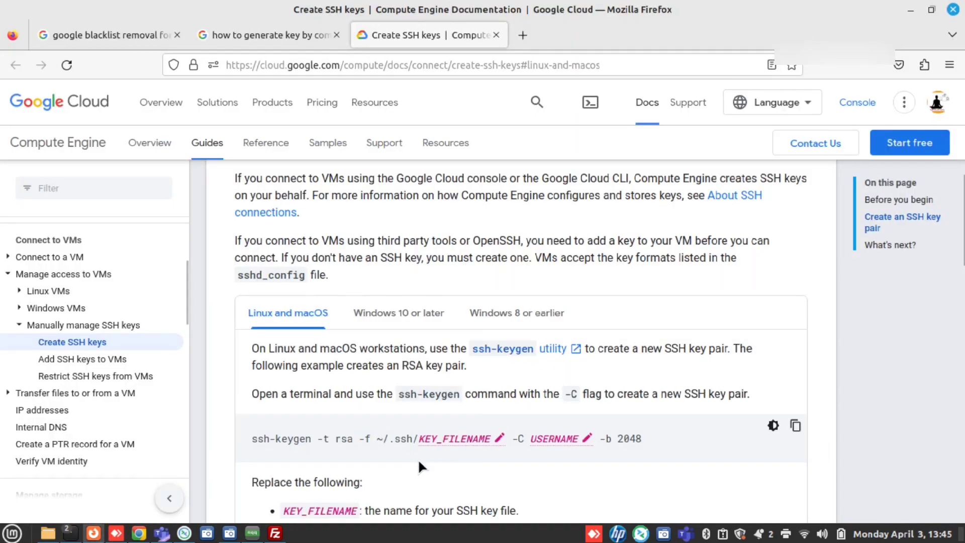
scroll(420, 463, down, 5)
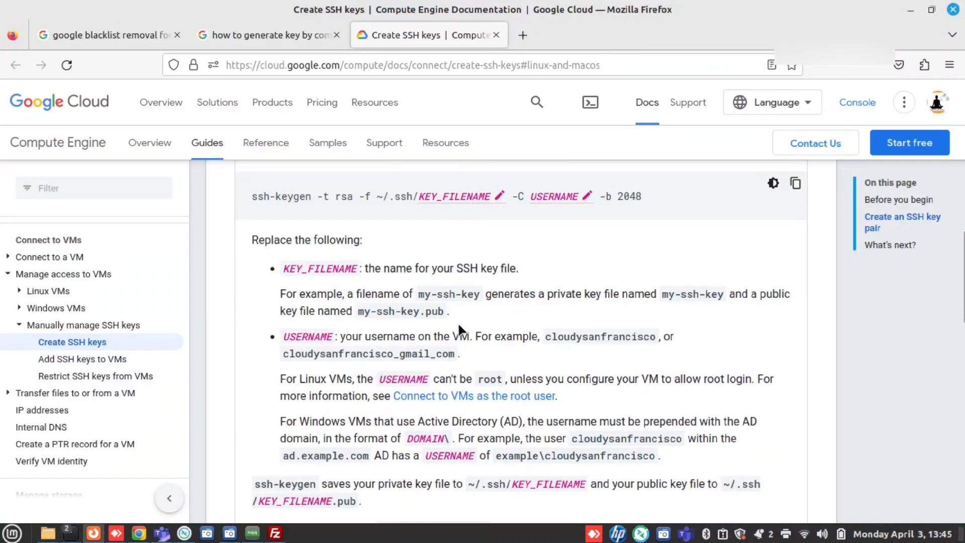
drag(443, 310, 361, 313)
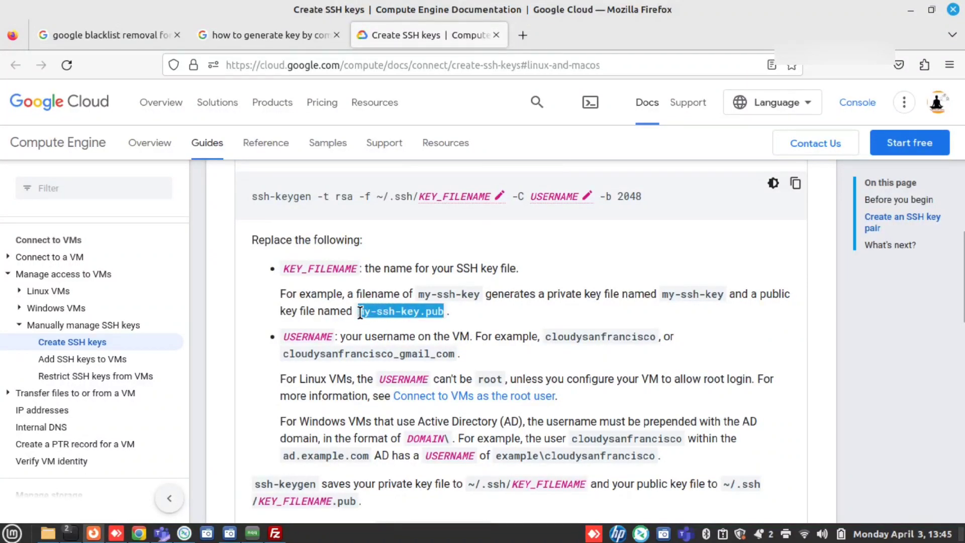
drag(667, 295, 726, 296)
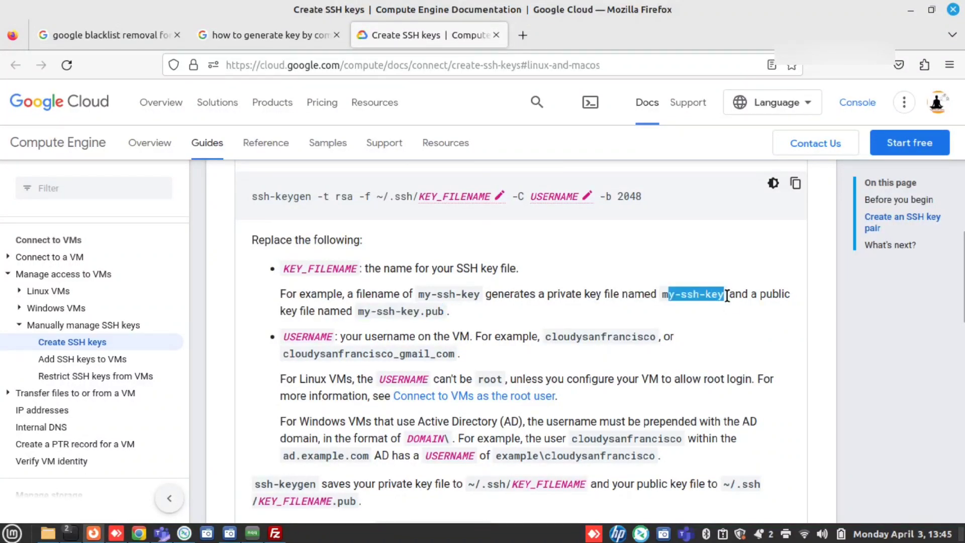
click(602, 325)
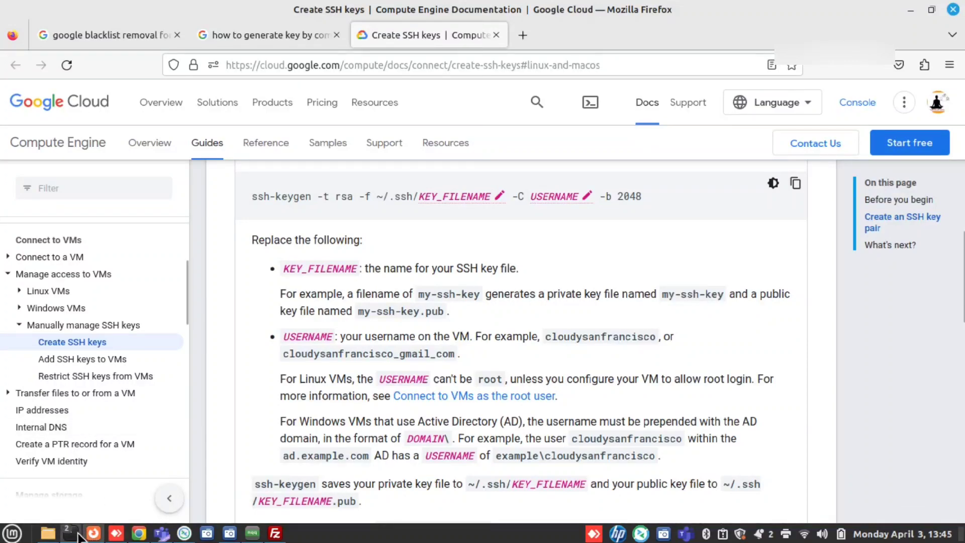
- Return to the local terminal, list the home directory with ls -a including hidden entries, and clear the screen
mouse_move(73, 535)
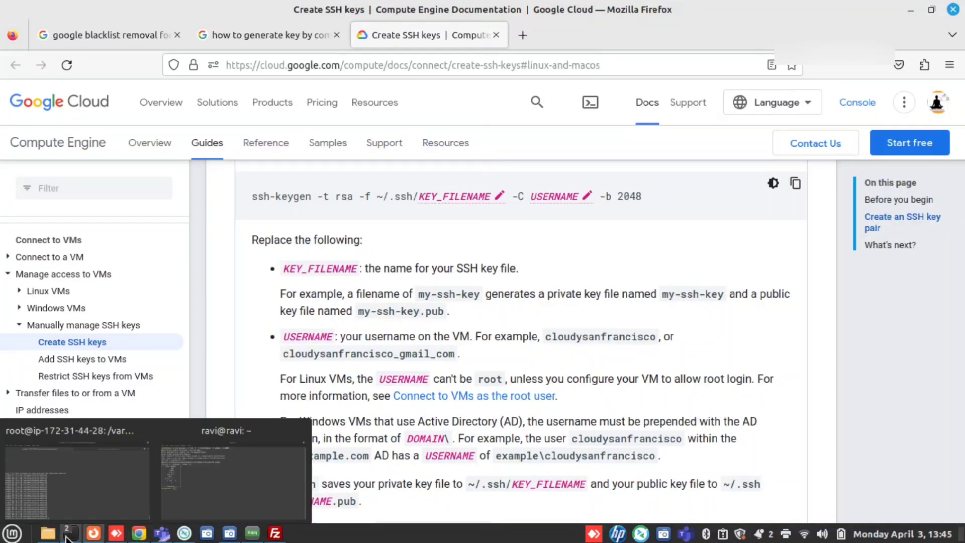
click(228, 499)
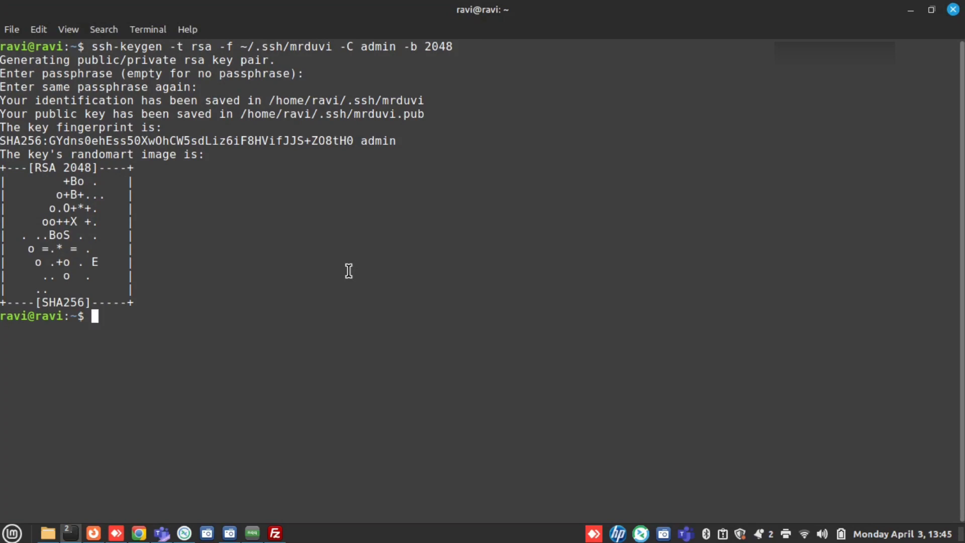
text(ls -a)
key(Return)
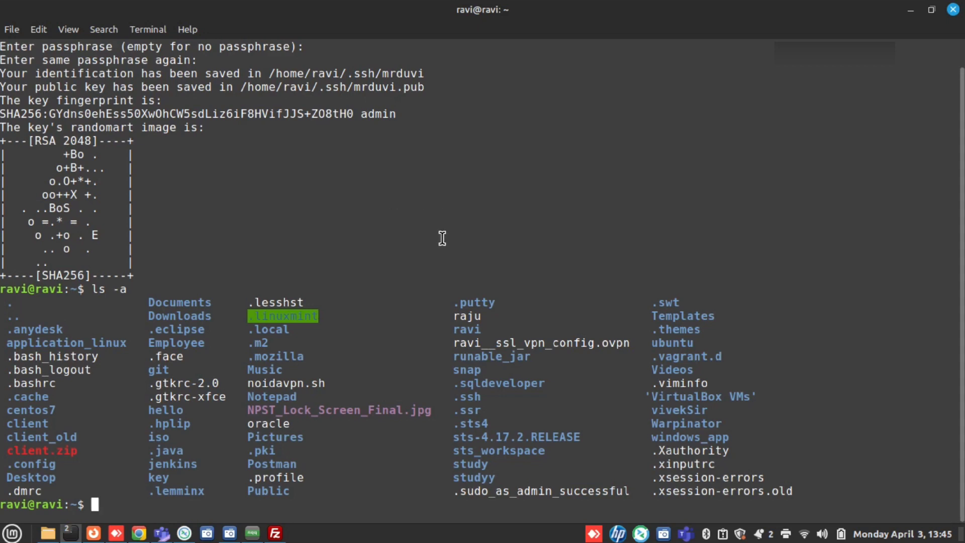
key(ctrl+l)
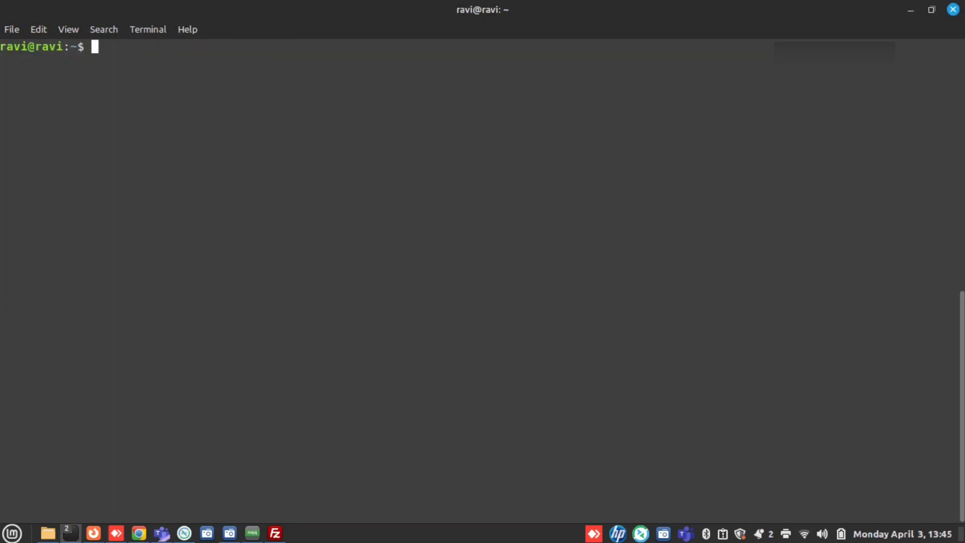
- Change to the .ssh directory and list its files to locate the generated private and public keys
text(cd .s)
key(BackSpace)
key(Tab)
key(Tab)
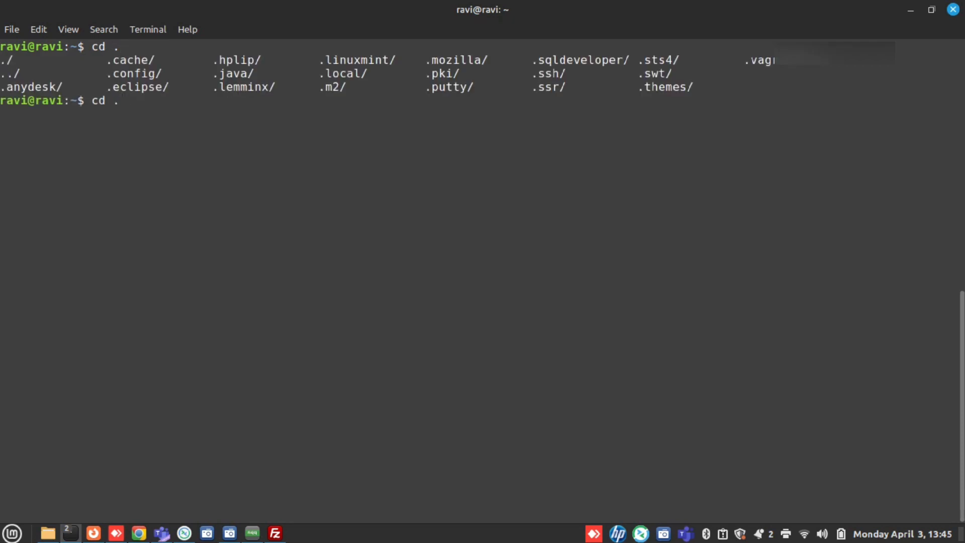
text(ssh/)
key(Return)
text(ls)
key(Return)
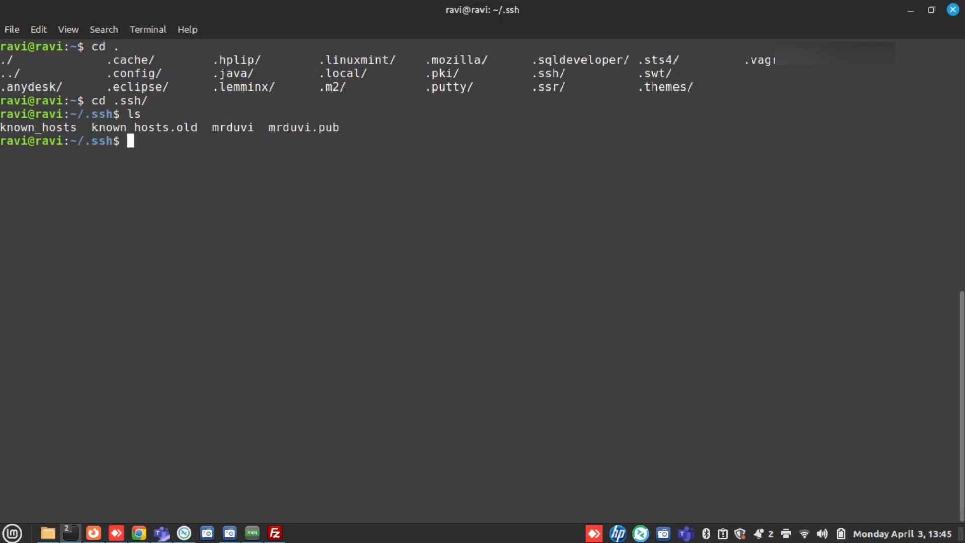
double_click(227, 128)
double_click(293, 128)
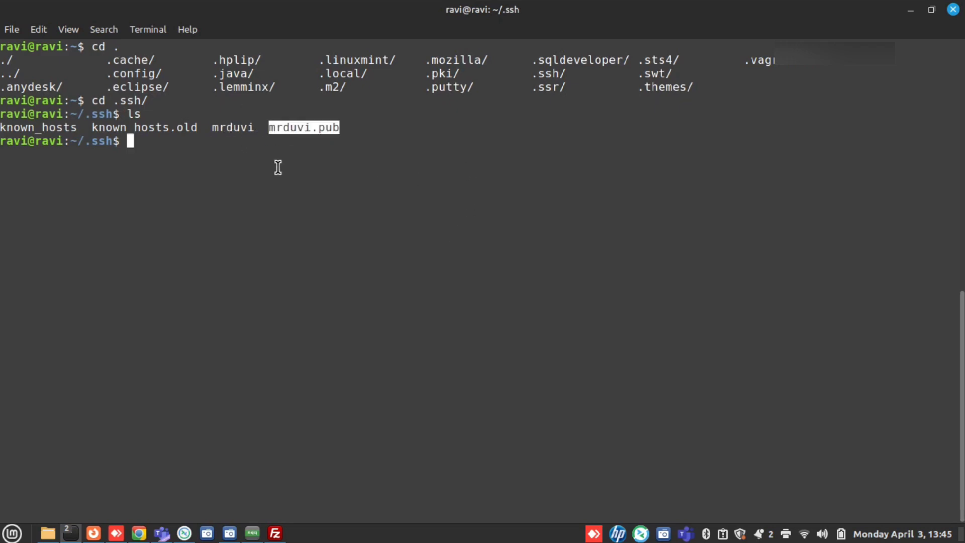
- Display the contents of the public key file mrduvi.pub with cat
text(cat mr)
key(Tab)
text(.pub)
key(Return)
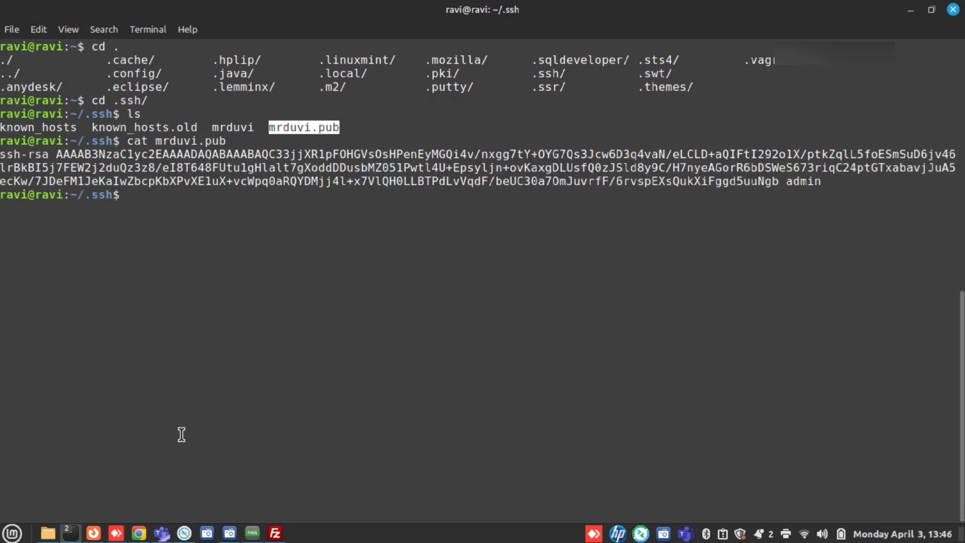
- Copy the complete public key from the terminal output and paste it into the SSH key 1 field of the instance form in Chrome
click(139, 520)
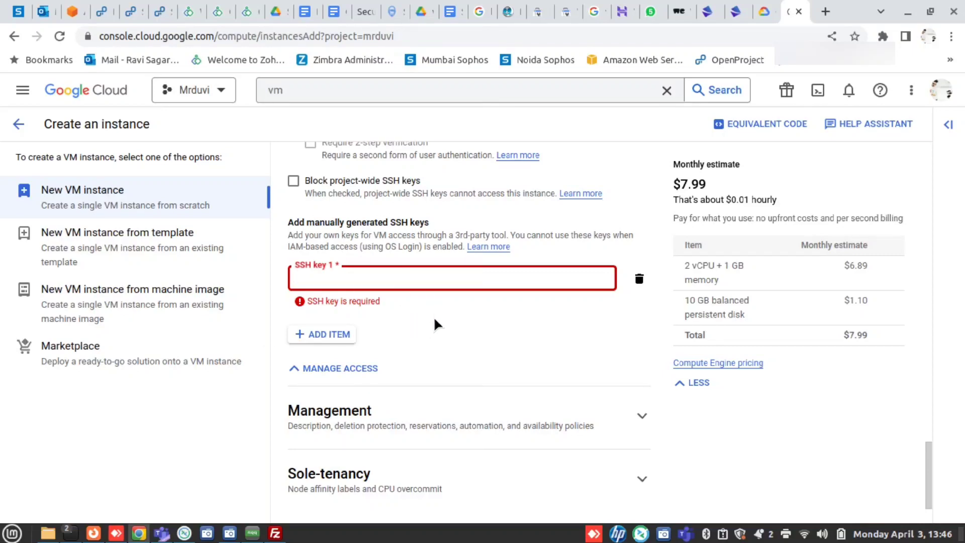
mouse_move(70, 532)
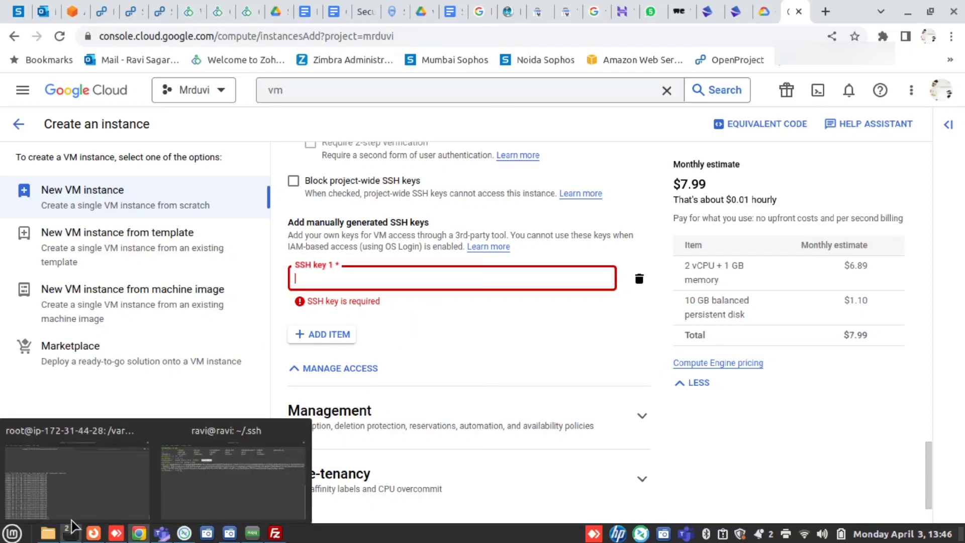
click(199, 482)
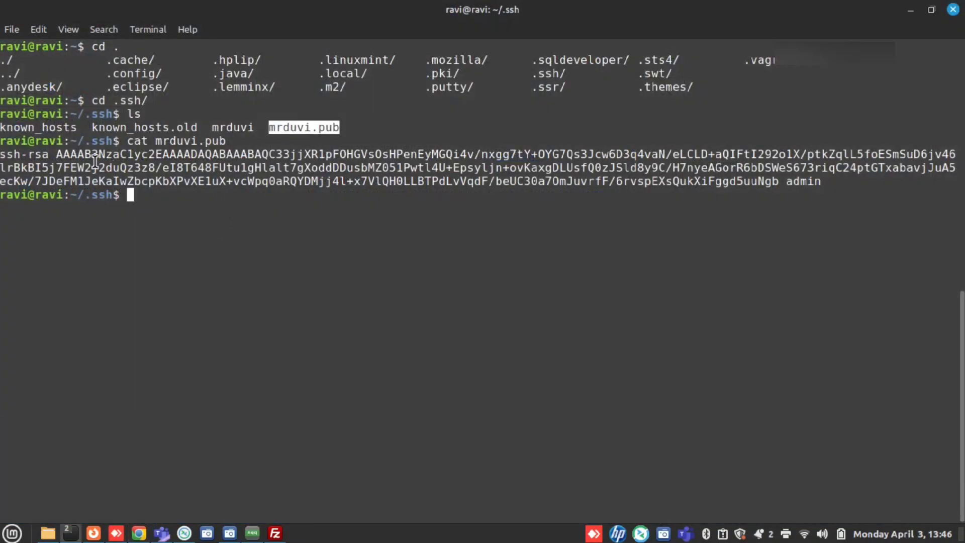
drag(2, 153, 829, 182)
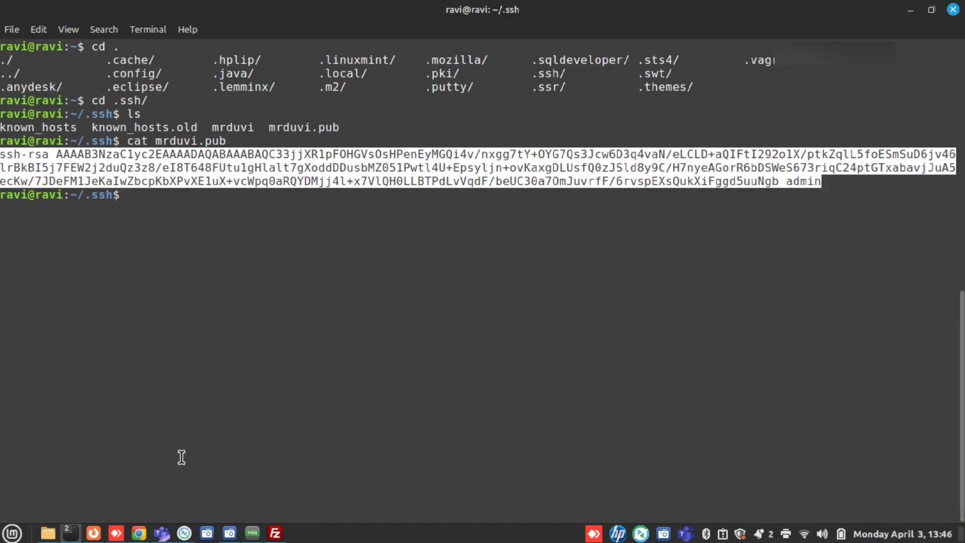
click(139, 533)
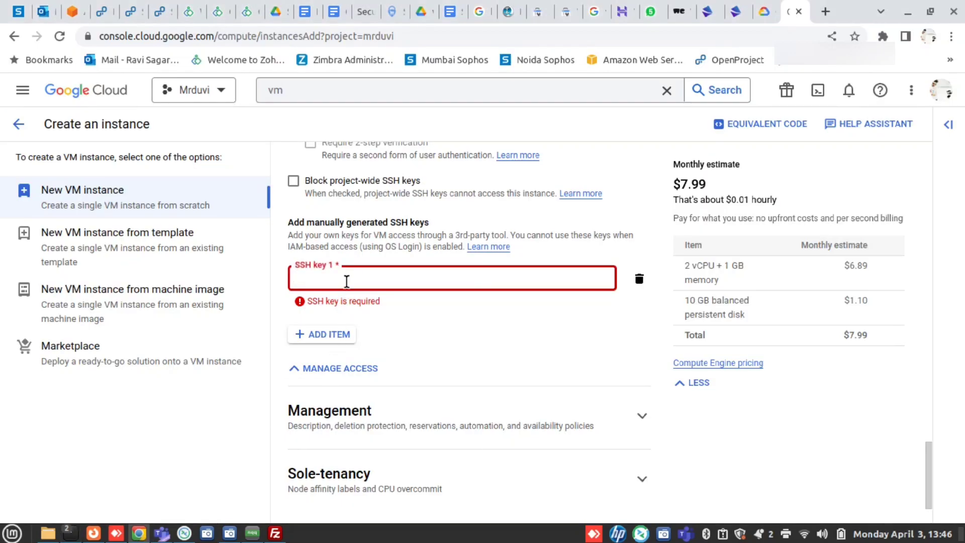
key(ctrl+v)
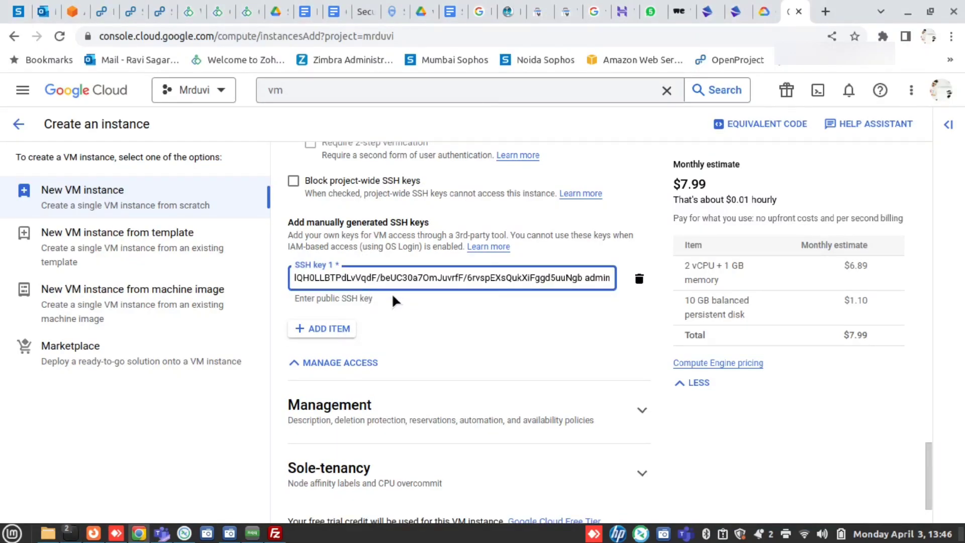
drag(297, 298, 372, 302)
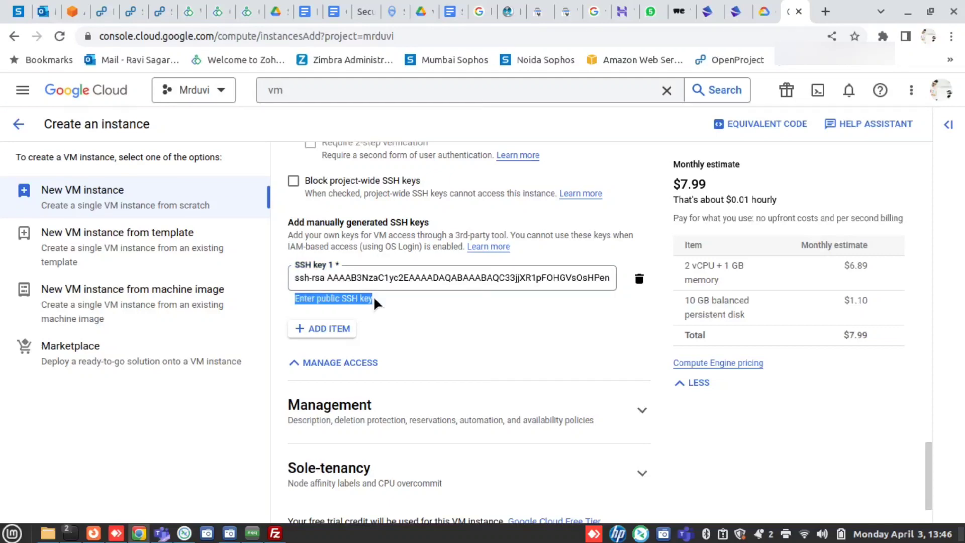
click(375, 302)
- Review the instance configuration and create the VM newinstance
scroll(413, 319, down, 3)
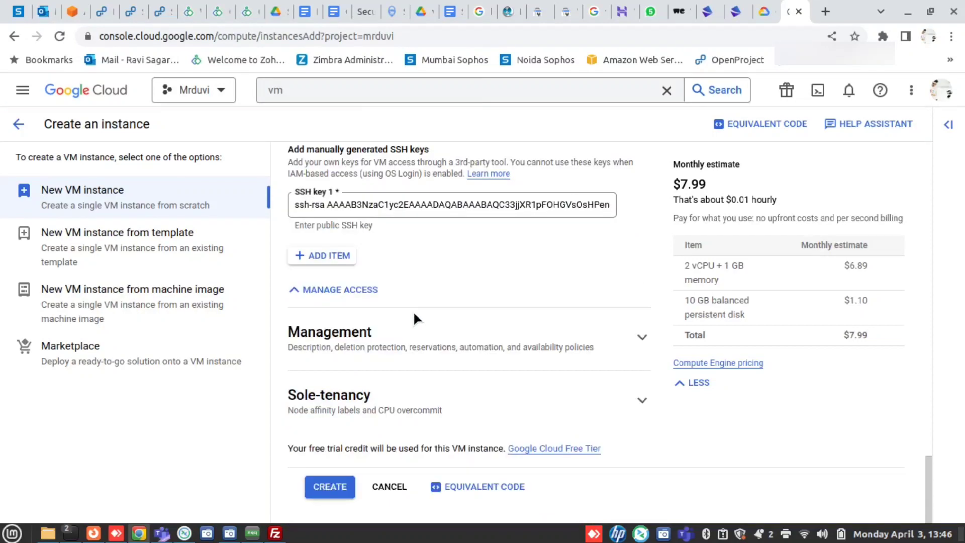
scroll(400, 350, up, 8)
scroll(400, 350, up, 20)
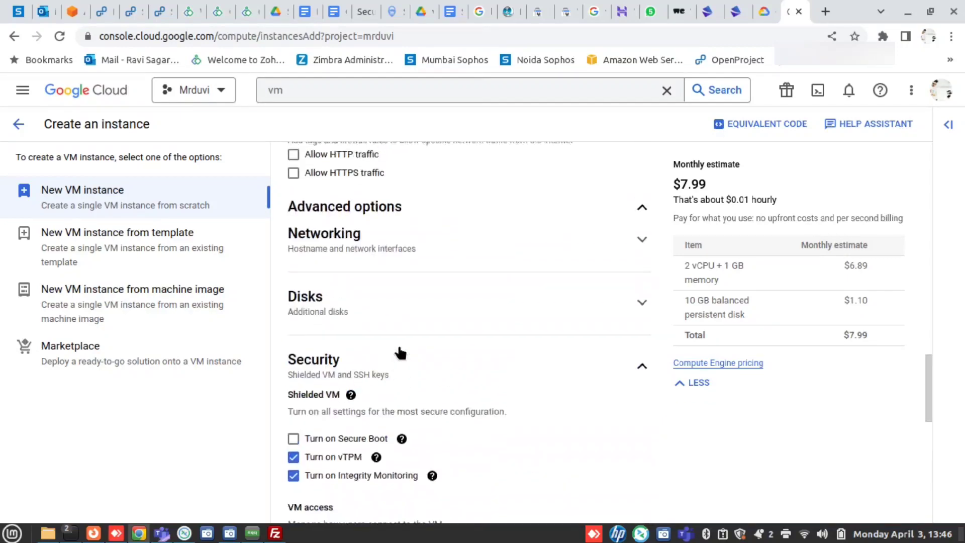
scroll(399, 344, up, 5)
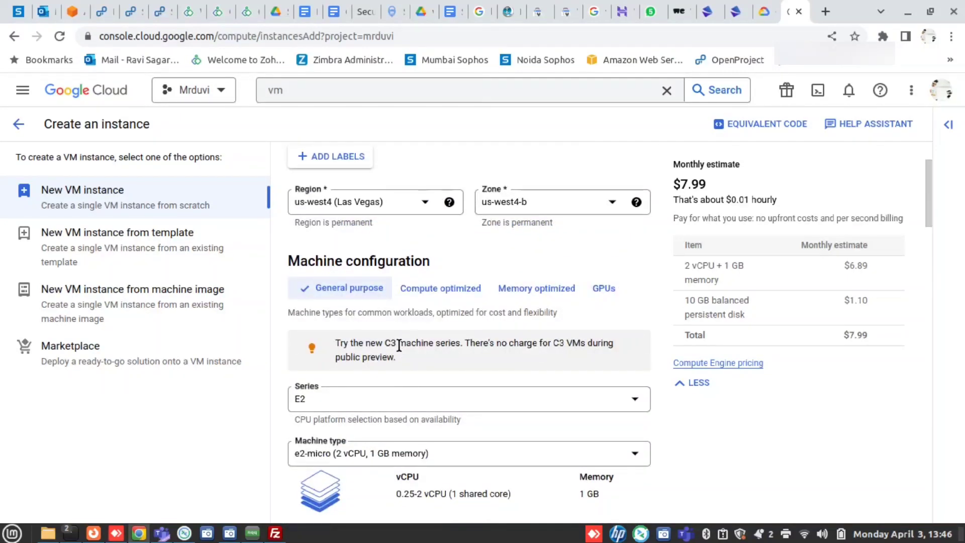
mouse_move(637, 176)
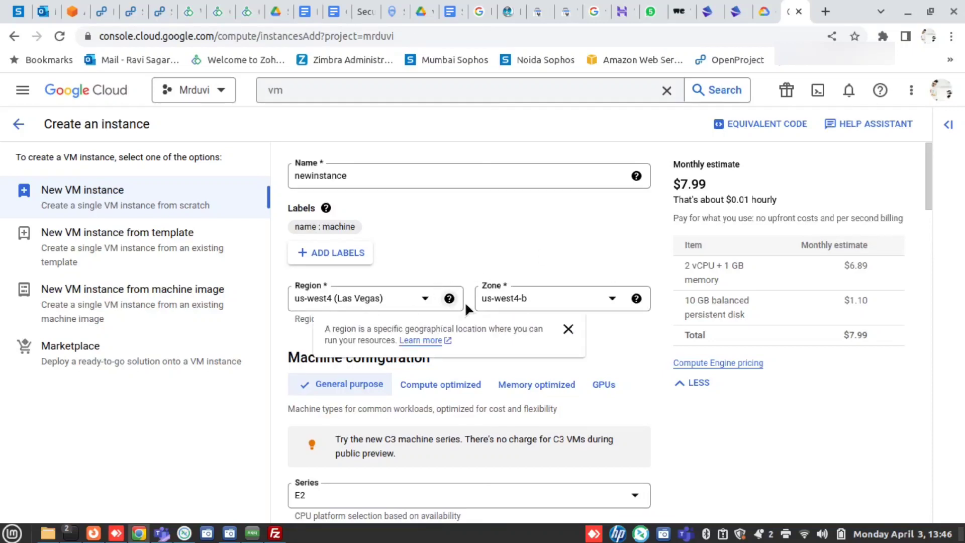
scroll(552, 400, down, 15)
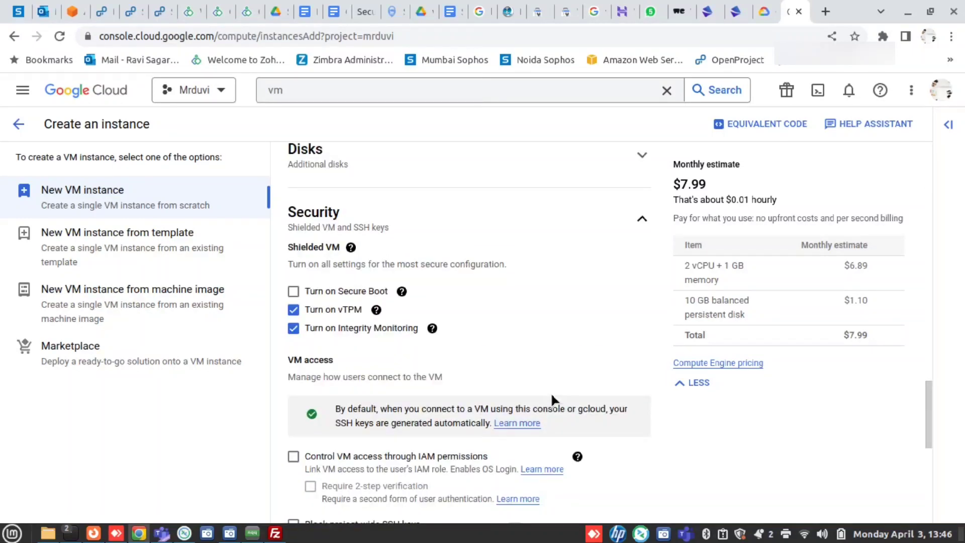
click(322, 486)
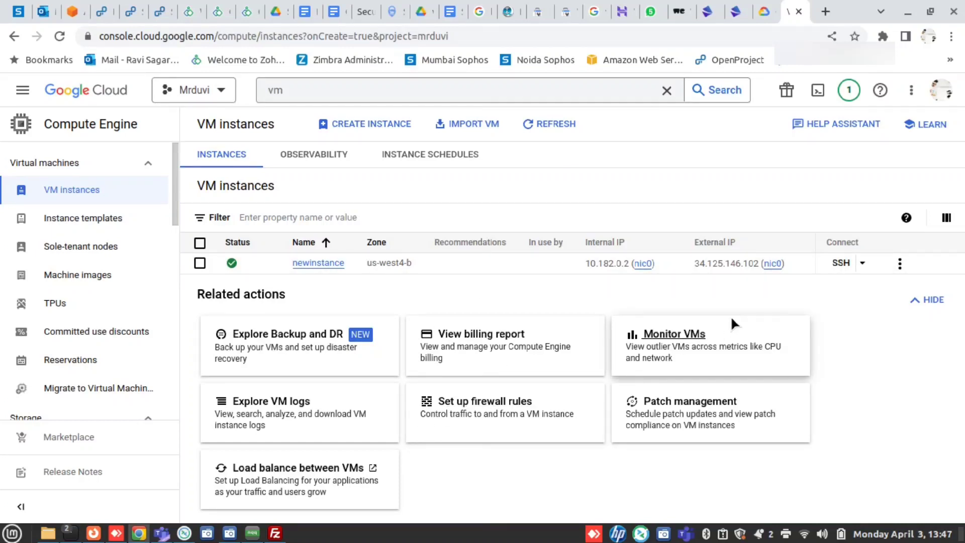
- Open an SSH session to newinstance in a browser window and switch to the root user with sudo -i
click(862, 263)
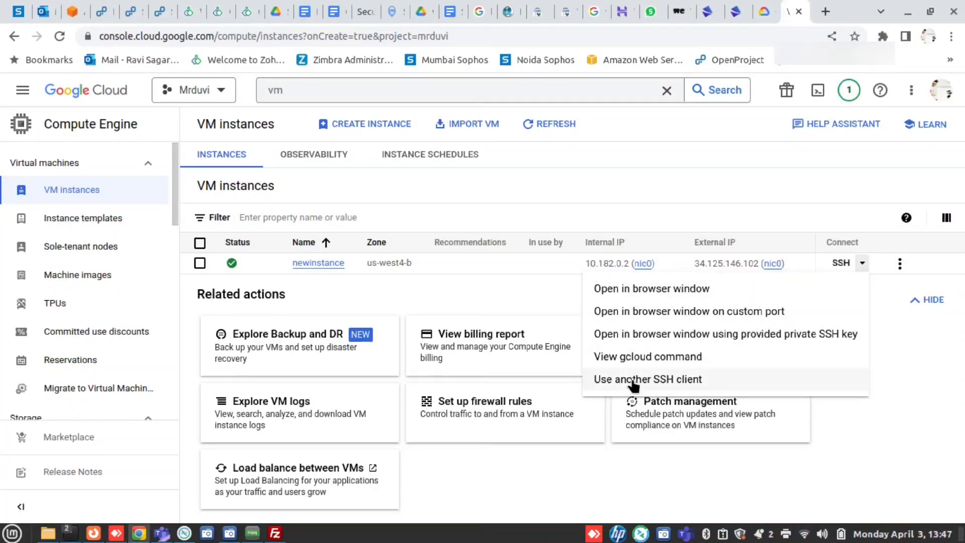
click(629, 289)
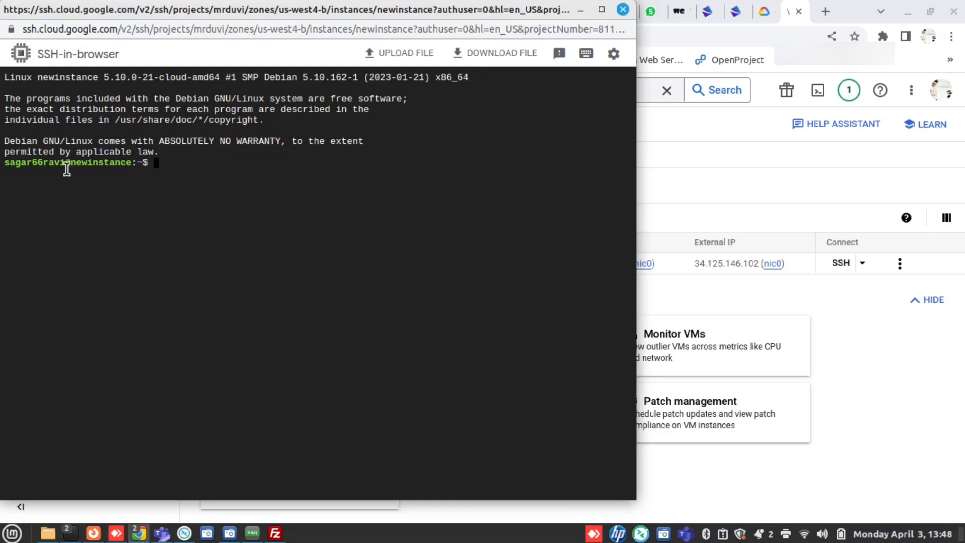
drag(66, 162, 4, 166)
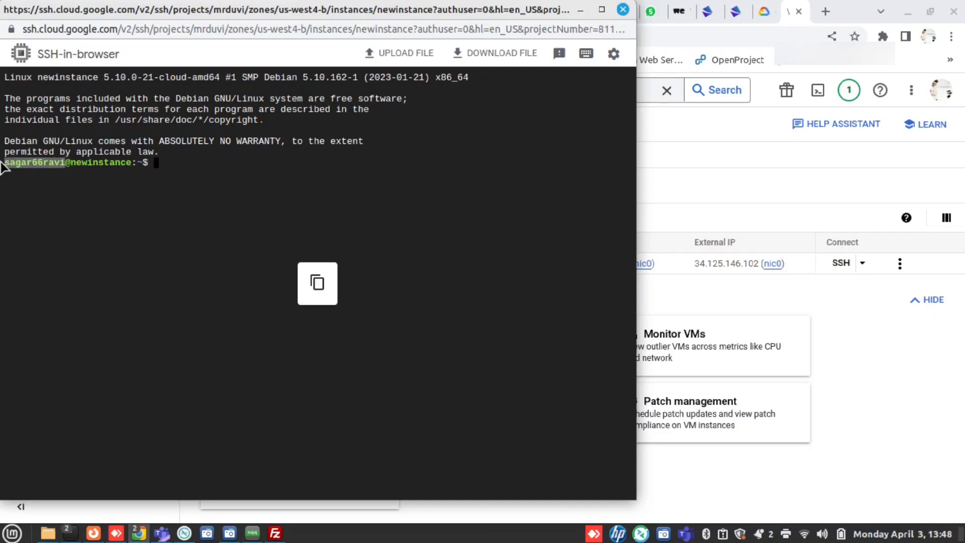
click(153, 172)
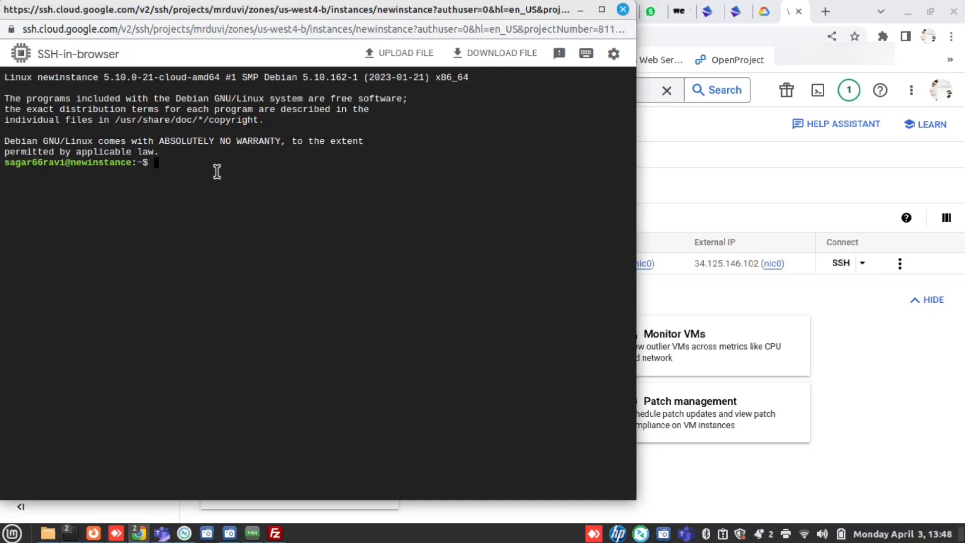
text(sudo -i)
key(Return)
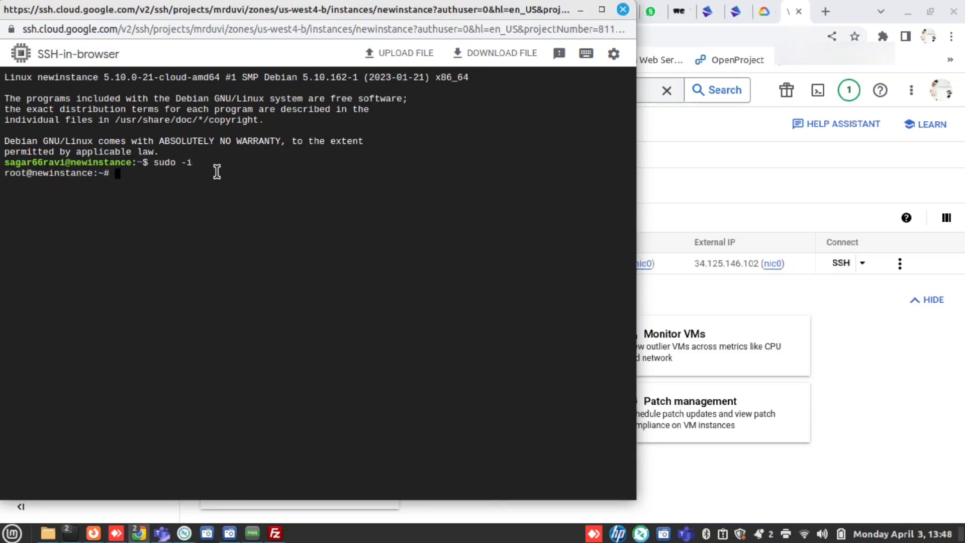
- Check the instance's operating system with cat /etc/os-release and its name with hostname
text(cat /etc/o)
text(s)
key(Tab)
key(Return)
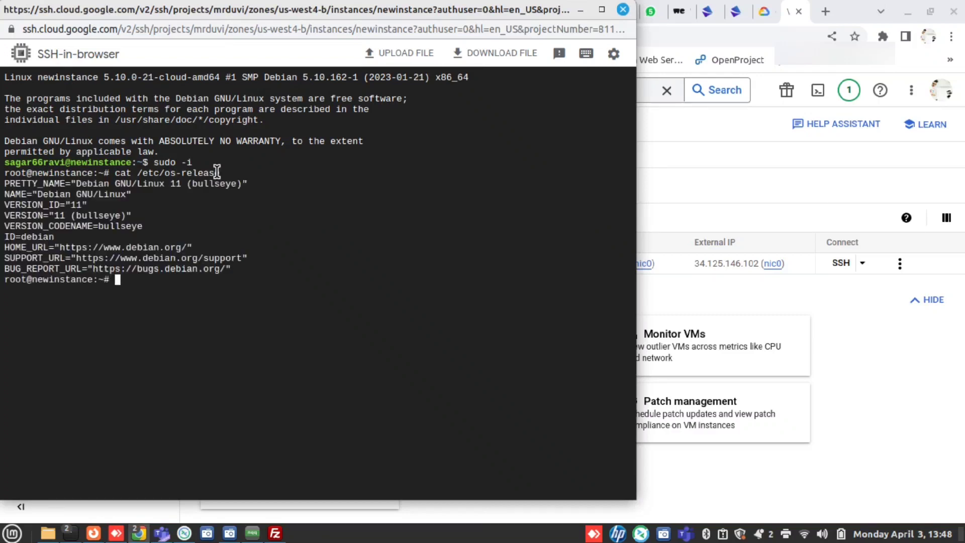
double_click(44, 194)
click(175, 202)
text(hostname)
key(Return)
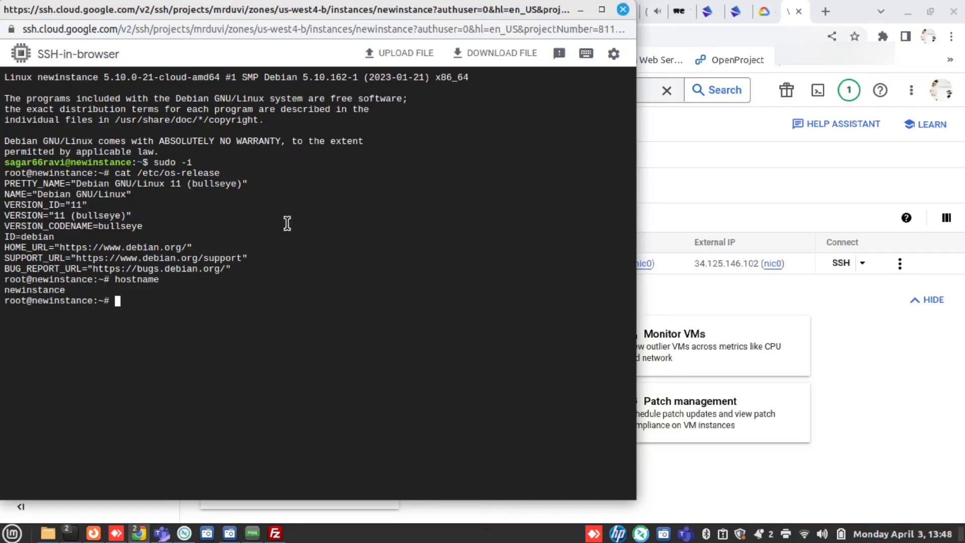
text(apt)
key(Tab)
key(Tab)
key(Tab)
key(Tab)
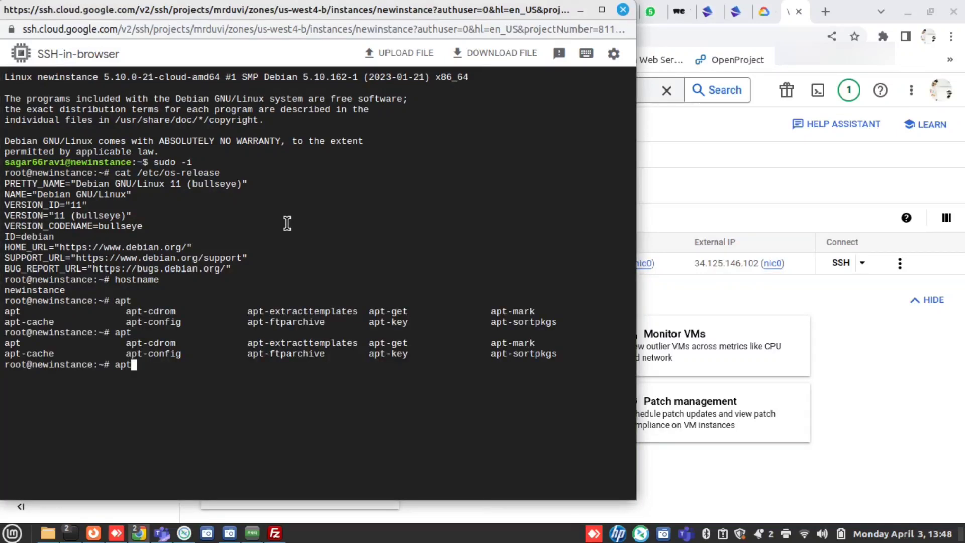
text(-get)
key(BackSpace)
key(BackSpace)
key(BackSpace)
key(BackSpace)
key(BackSpace)
key(BackSpace)
key(BackSpace)
key(BackSpace)
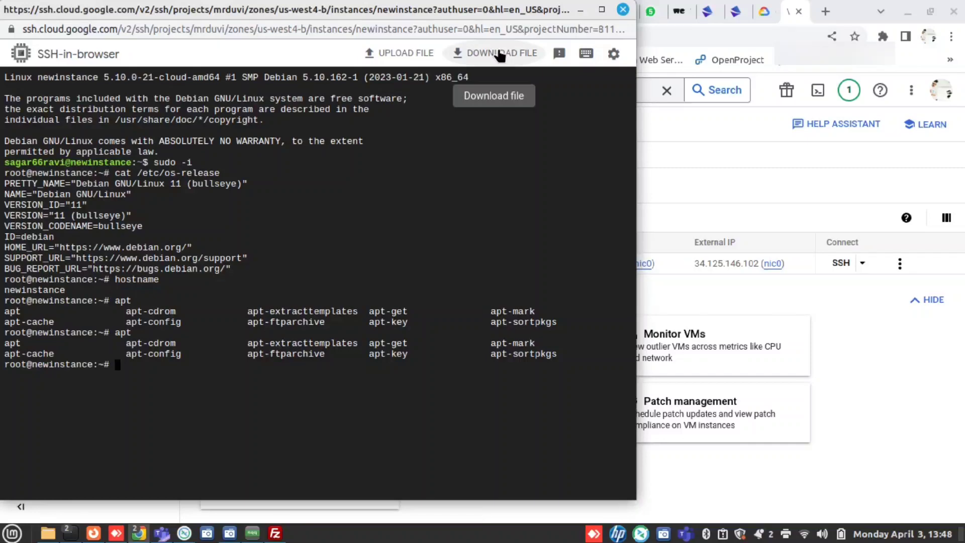
- Return to the Google Cloud console, open newinstance's details and copy its external IP address from the network interfaces
click(581, 9)
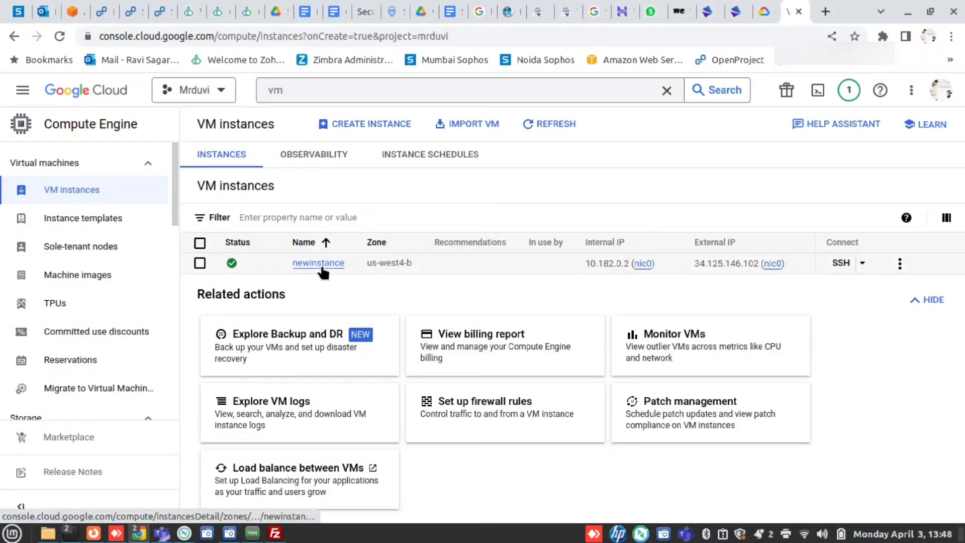
click(321, 266)
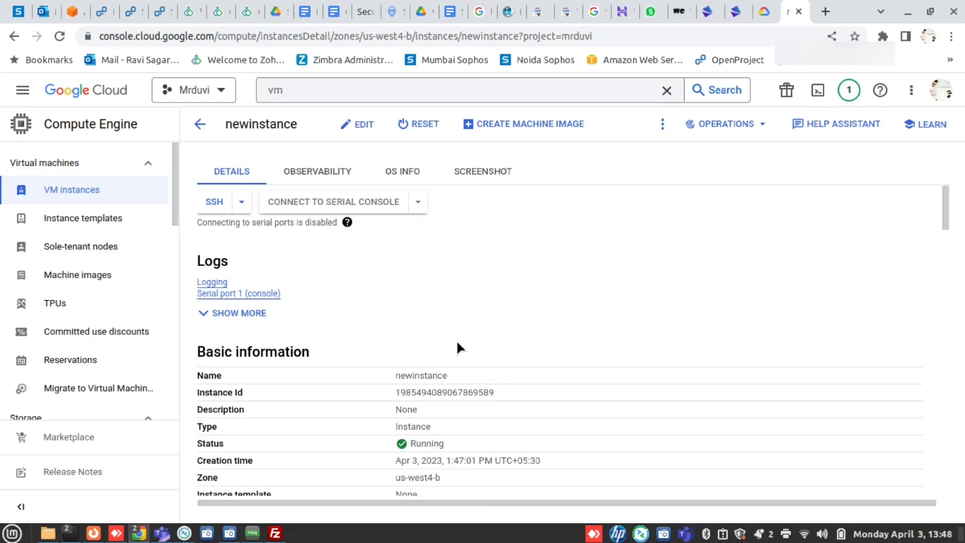
scroll(457, 345, down, 5)
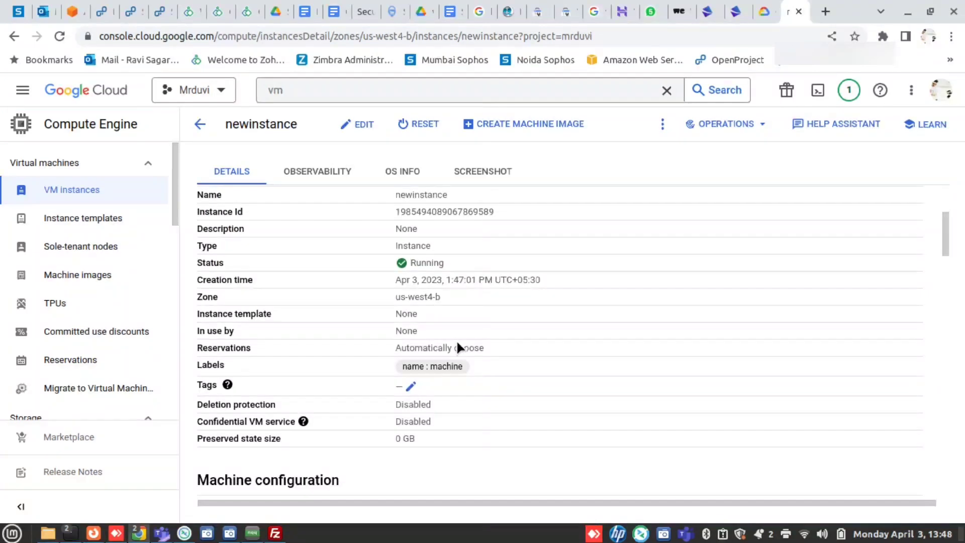
scroll(457, 345, down, 14)
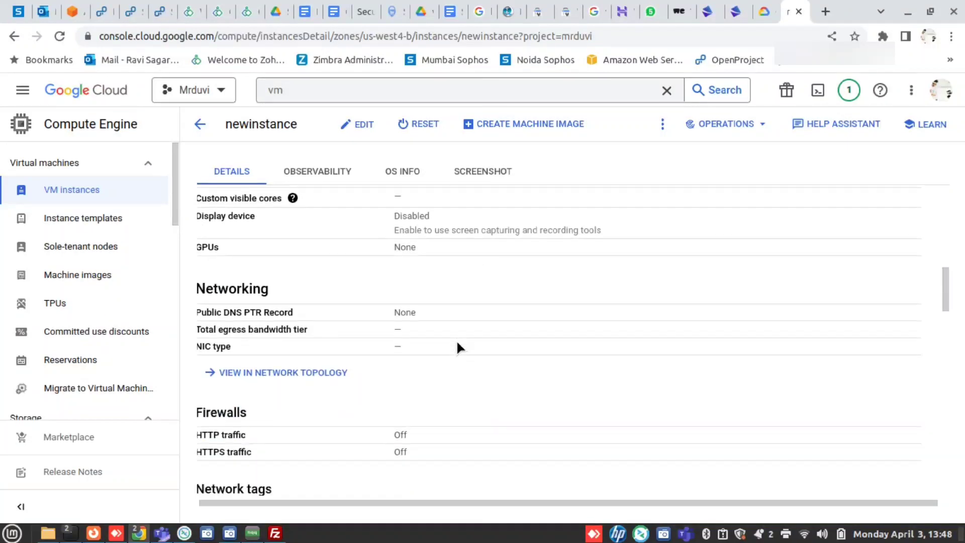
scroll(457, 347, down, 1)
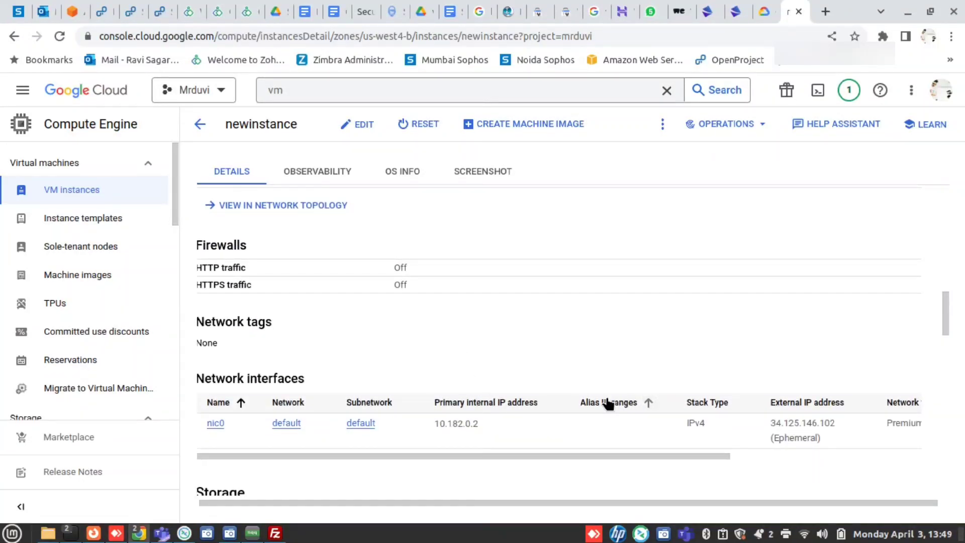
mouse_move(789, 427)
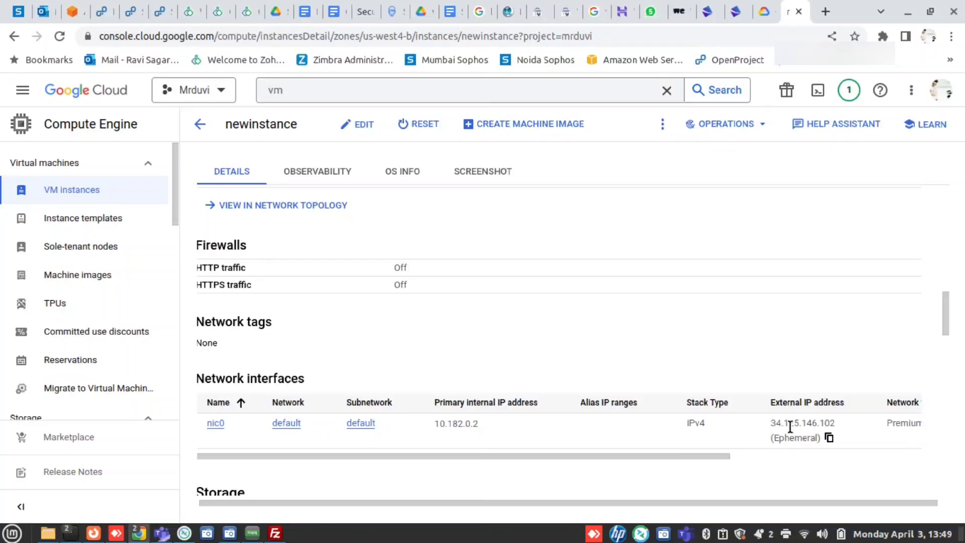
click(829, 439)
mouse_move(71, 531)
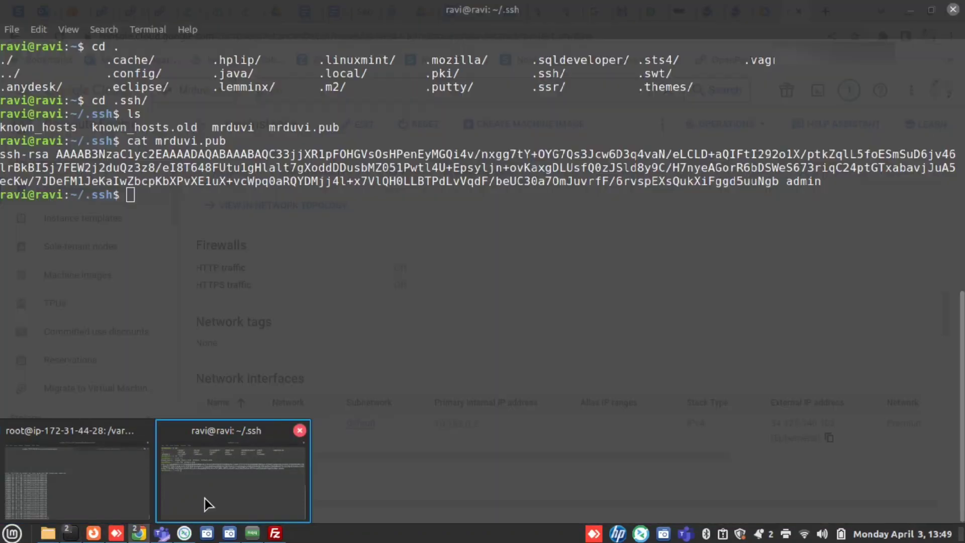
click(204, 497)
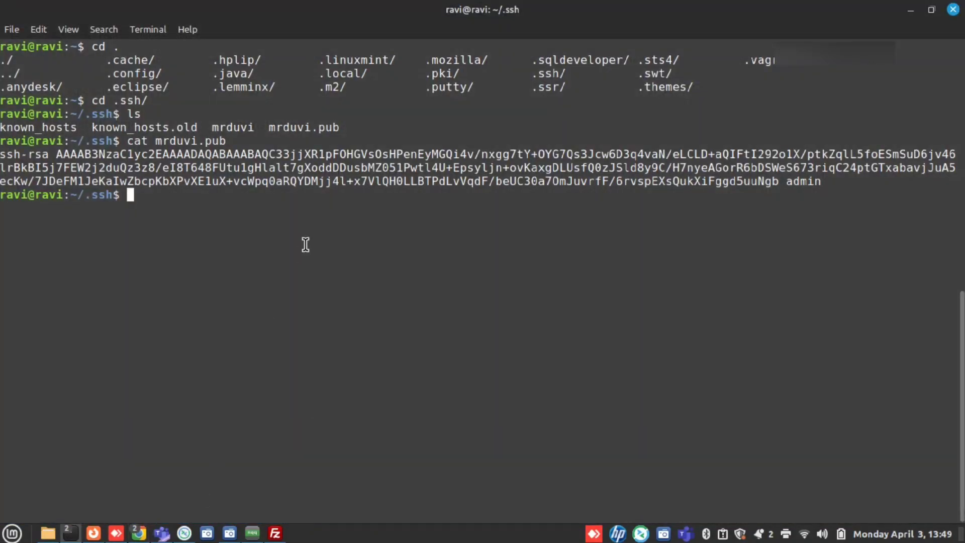
text(ssh -i)
double_click(228, 128)
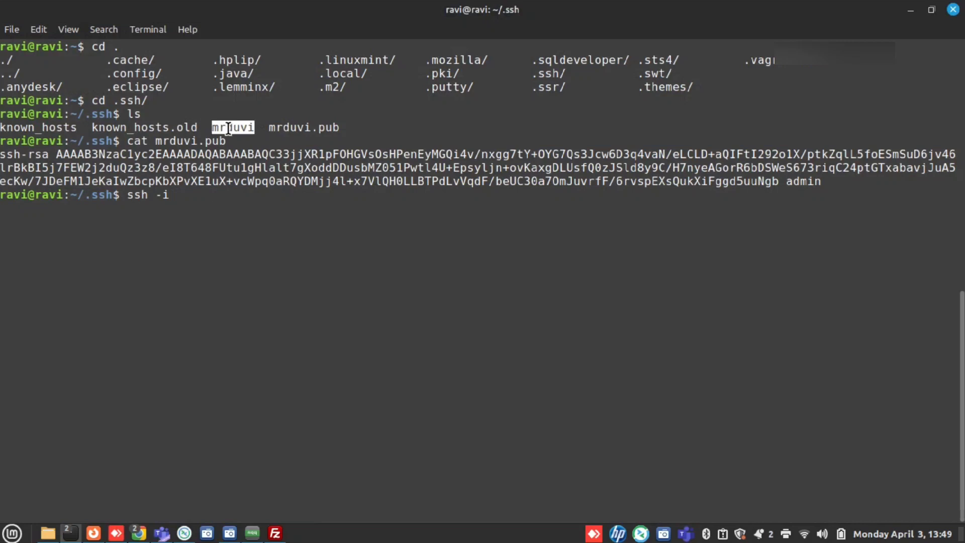
text(mrduvi admin)
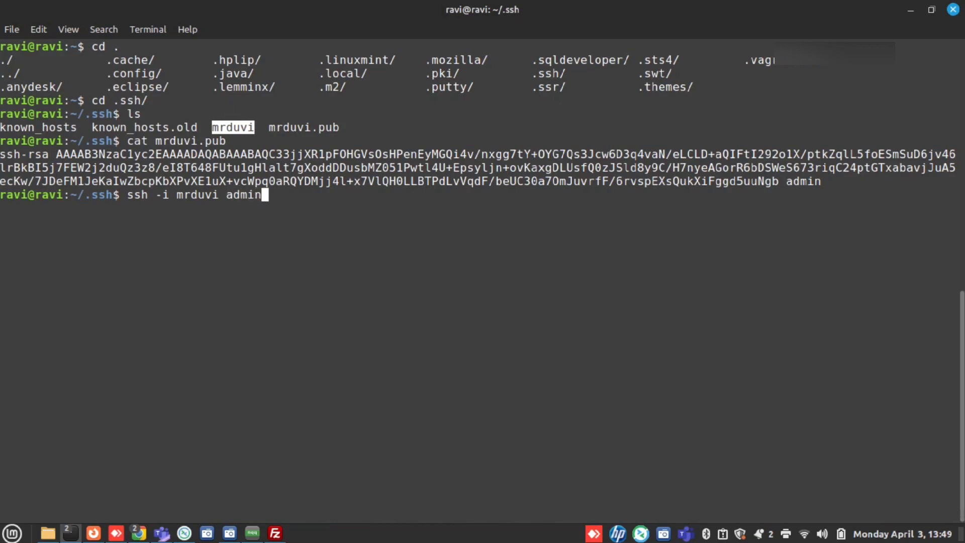
text(@)
key(ctrl+shift+v)
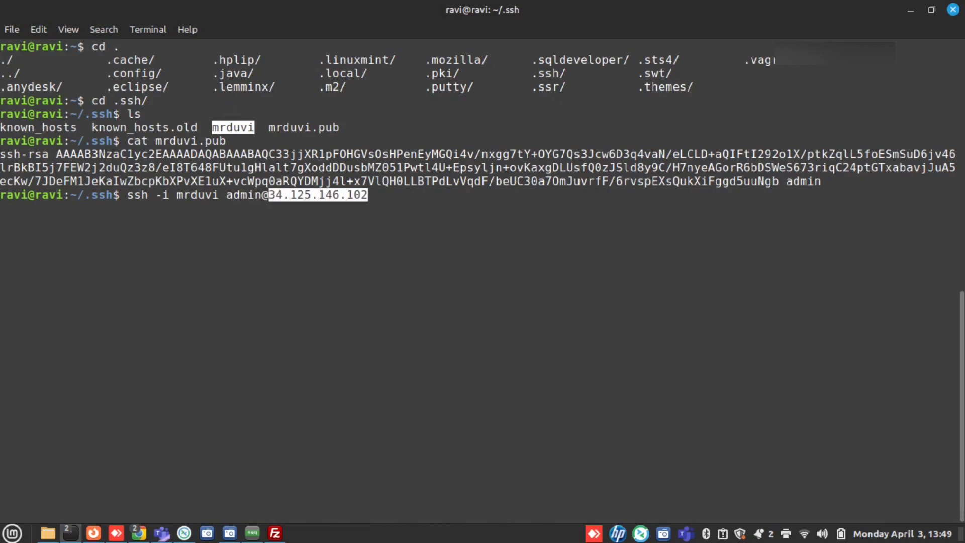
key(Return)
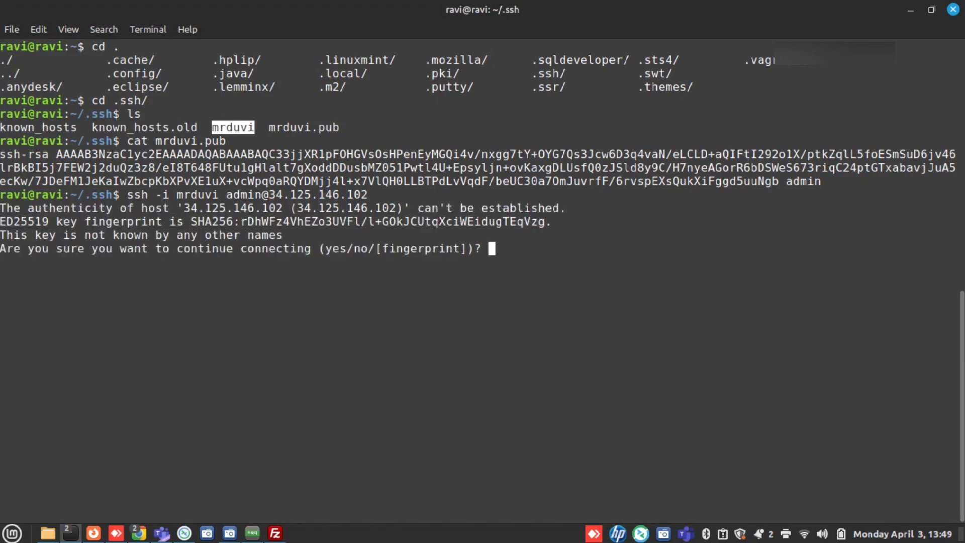
text(yes)
key(Return)
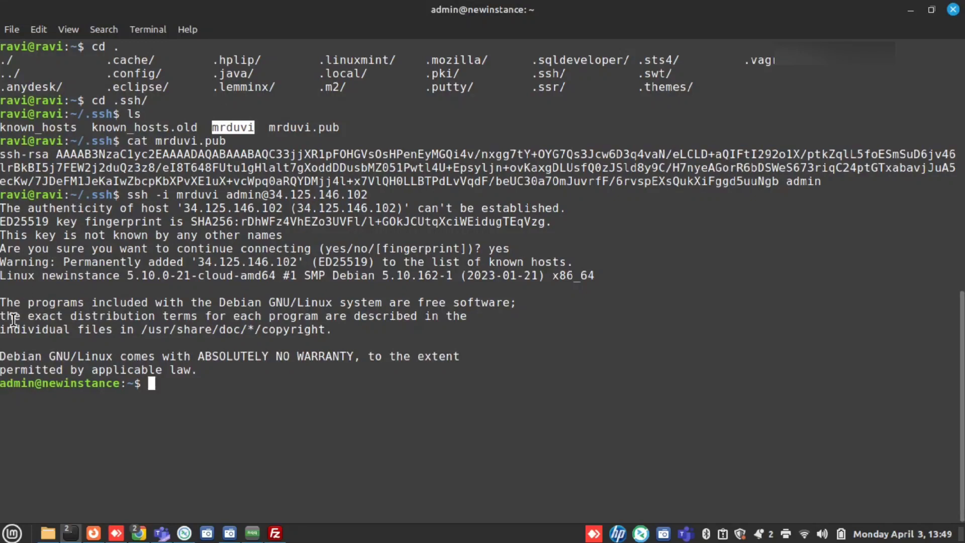
- Check the logged-in user in the terminal prompt and switch to root on newinstance with sudo -i
double_click(14, 385)
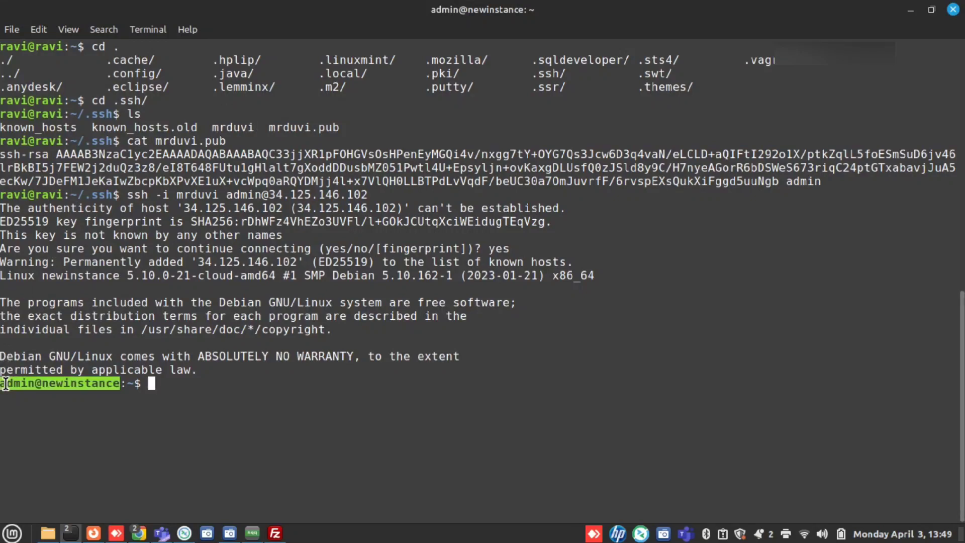
click(29, 394)
drag(34, 385, 1, 384)
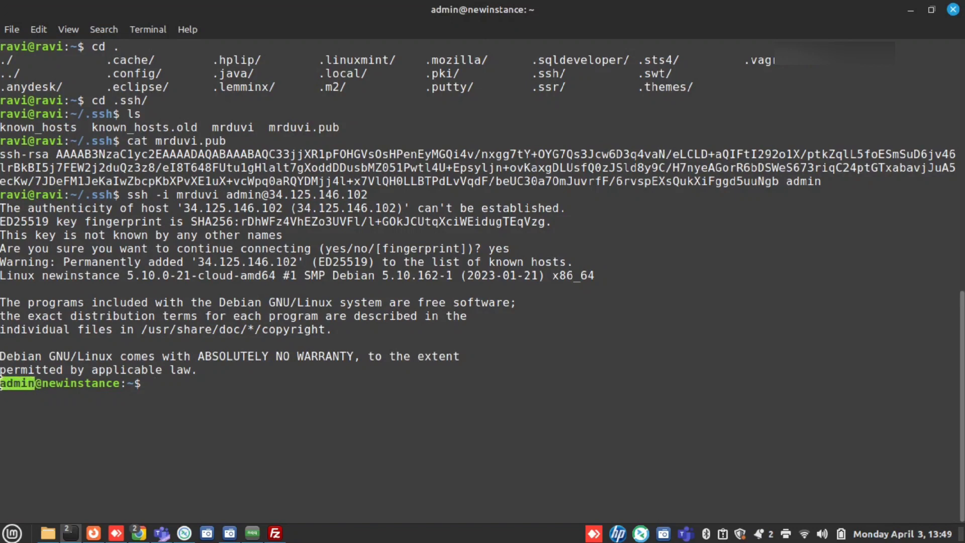
click(218, 389)
text(sudo -i)
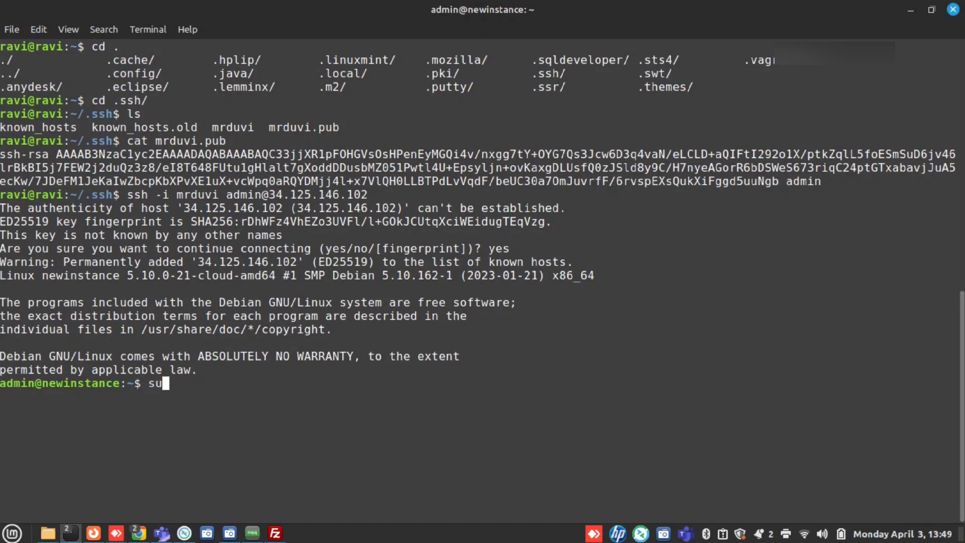
key(Return)
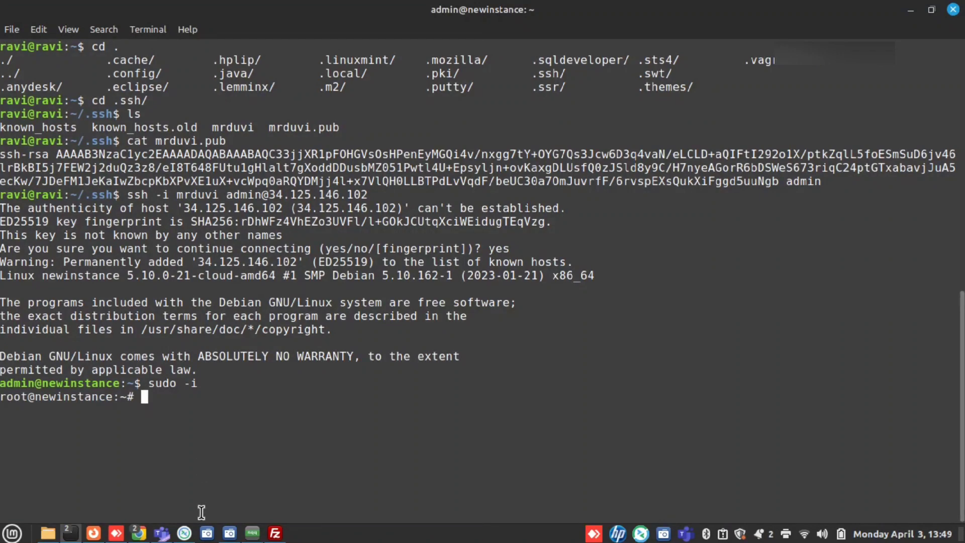
- Switch to the SSH-in-browser window, change to the admin user with su - admin and display /etc/os-release
mouse_move(141, 532)
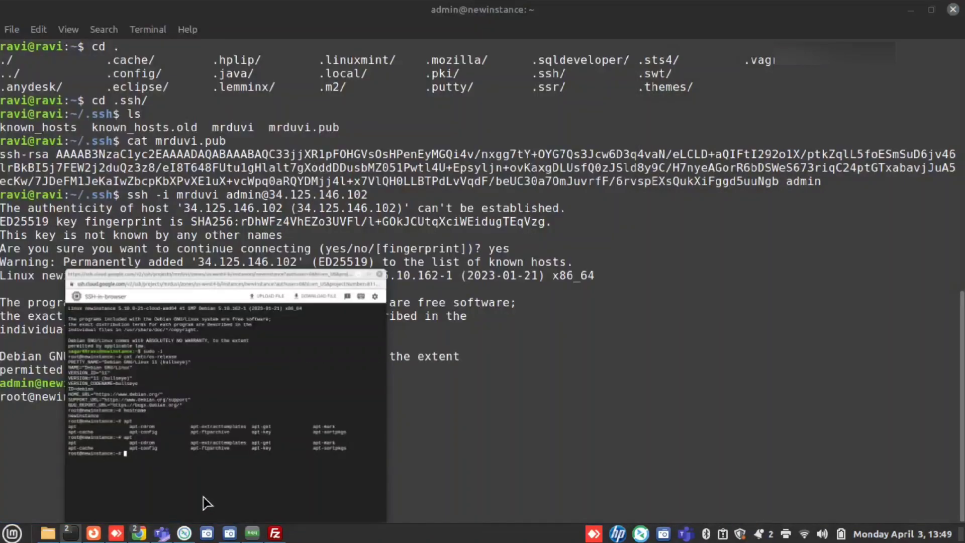
click(207, 502)
text(su - admin)
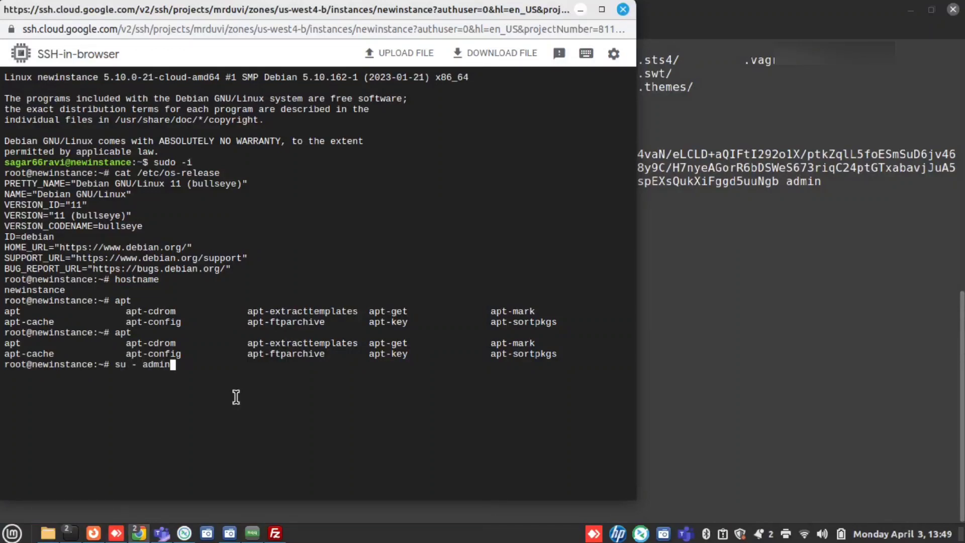
key(Return)
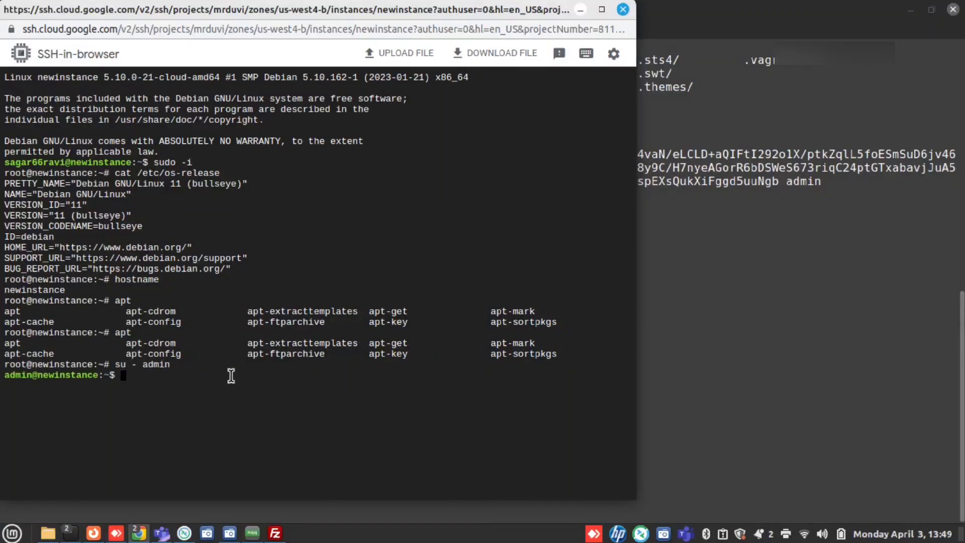
text(cat /etc/os-)
key(Tab)
key(Return)
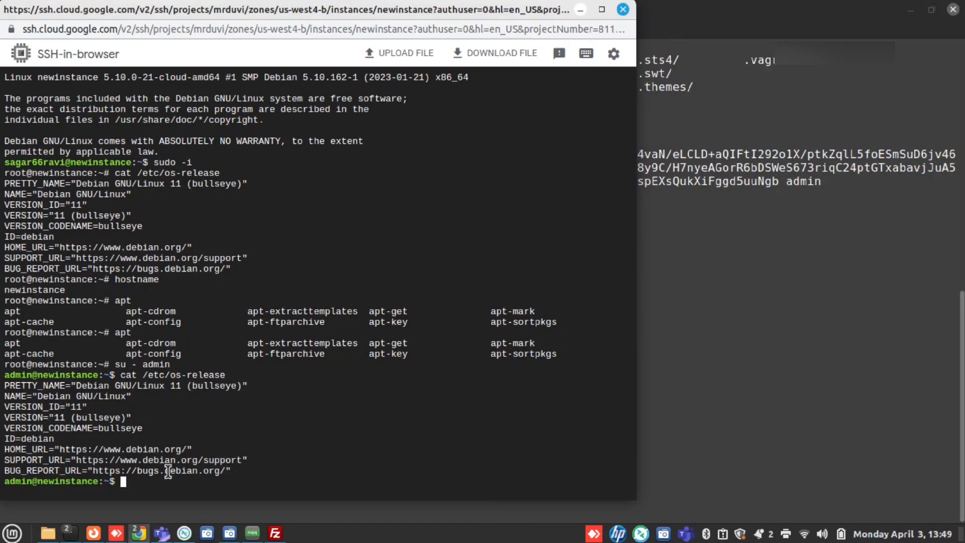
- Return to the local terminal's root session on newinstance and display /etc/os-release
mouse_move(78, 537)
click(219, 481)
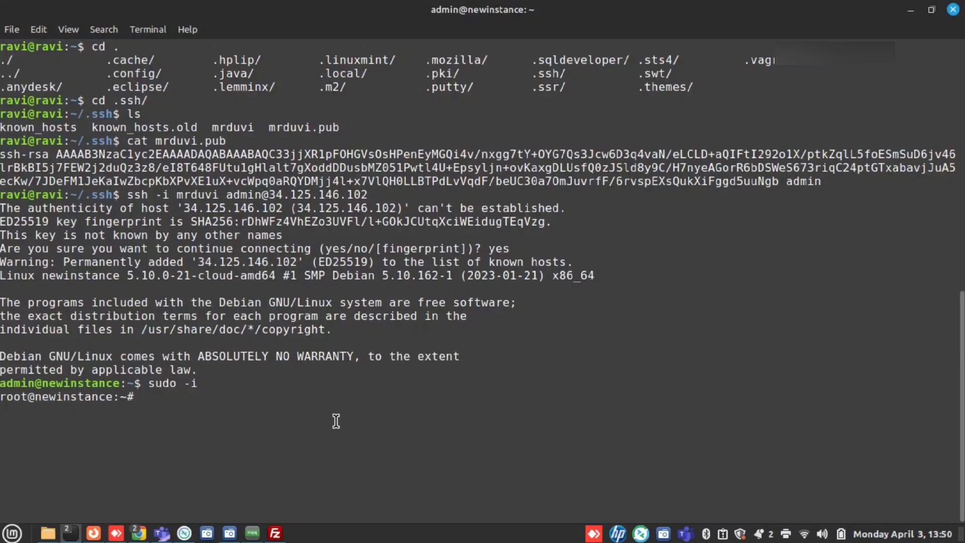
text(cat /etc/os)
key(Tab)
key(Return)
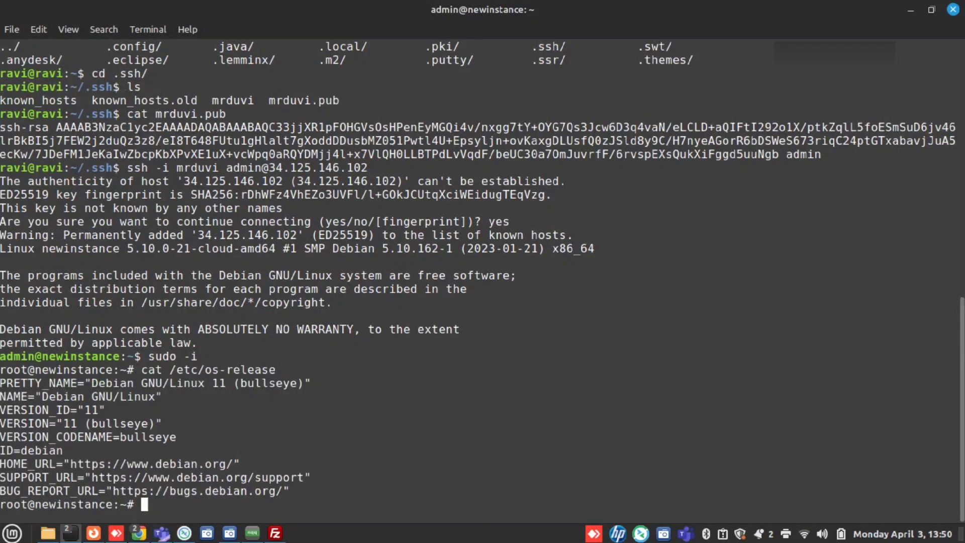
- Run ifconfig on newinstance and examine the internal IP address of the ens4 interface
text(ifconfig)
key(Return)
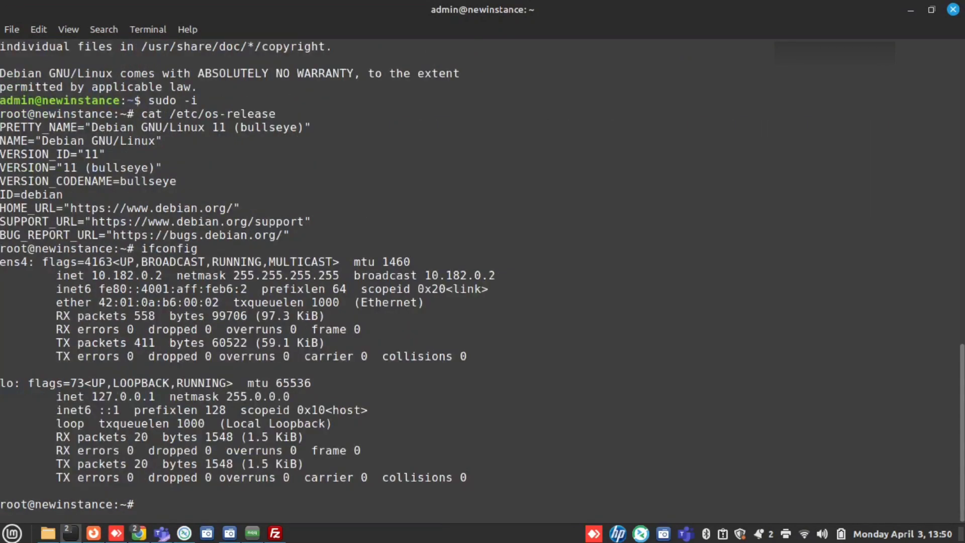
double_click(111, 277)
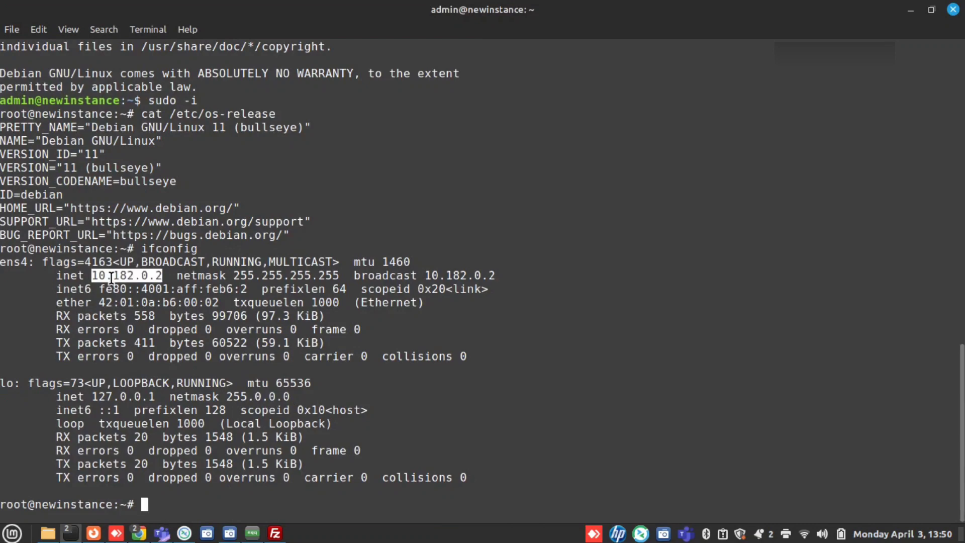
mouse_move(88, 529)
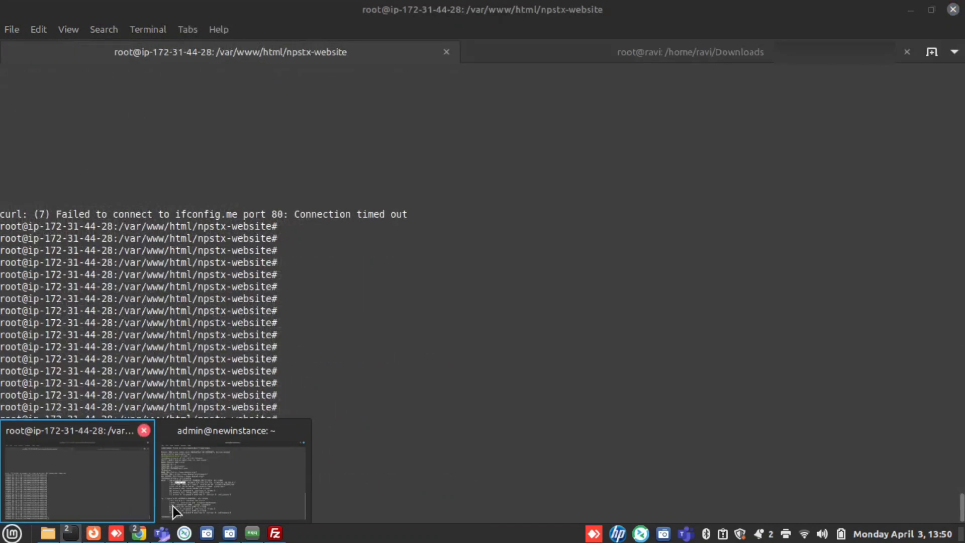
- Switch to the SSH-in-browser window, maximize it and change from the admin user to root with sudo -i
mouse_move(141, 534)
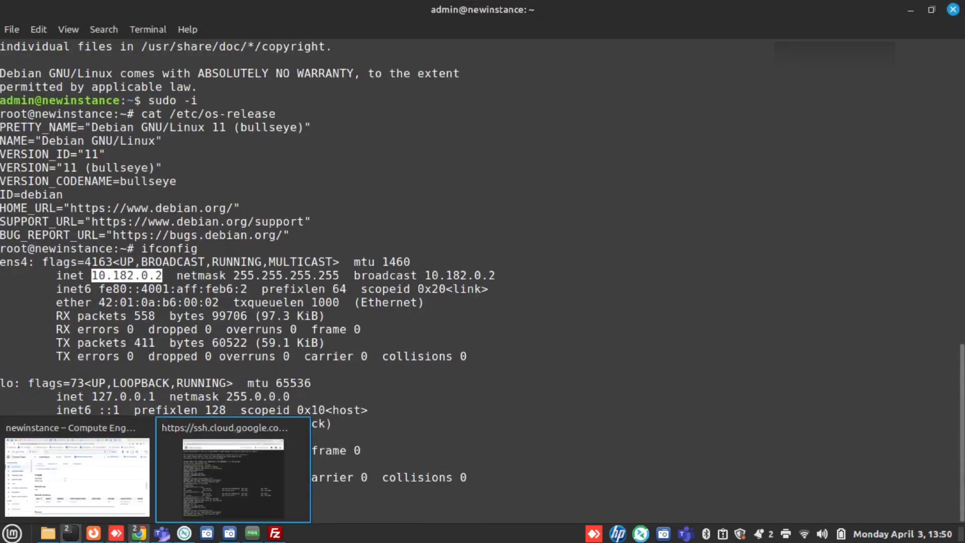
click(225, 490)
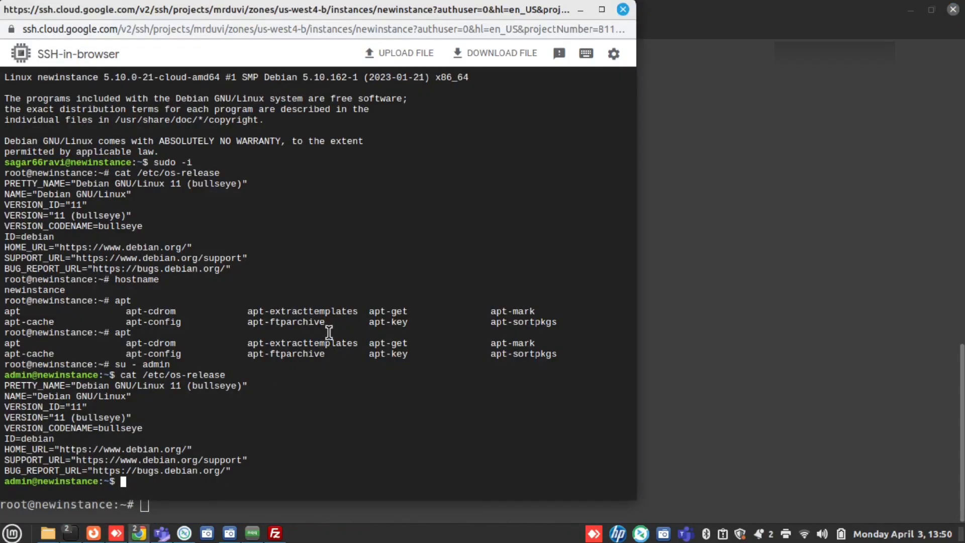
text(ifco)
click(602, 8)
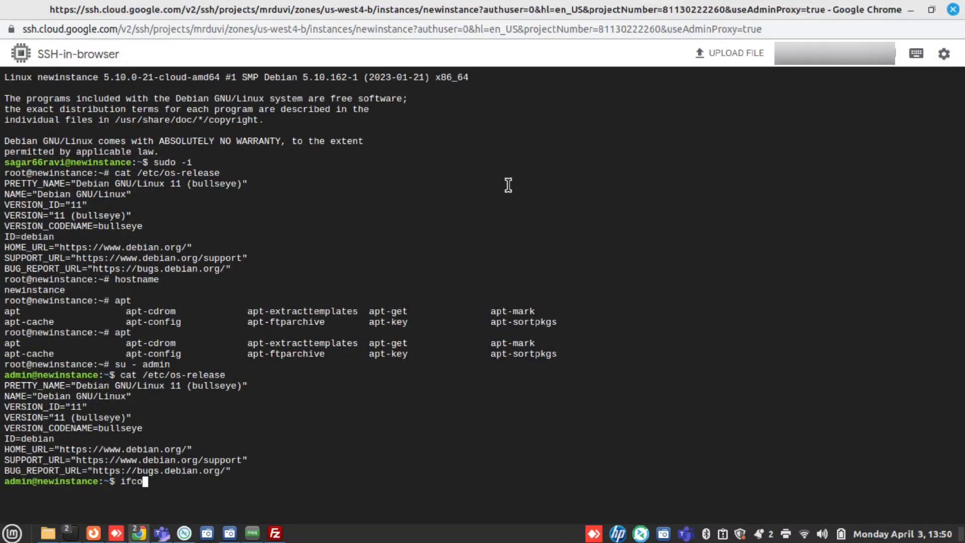
text(nfi)
key(BackSpace)
key(BackSpace)
key(BackSpace)
key(BackSpace)
key(BackSpace)
key(BackSpace)
key(BackSpace)
text(sudo -i)
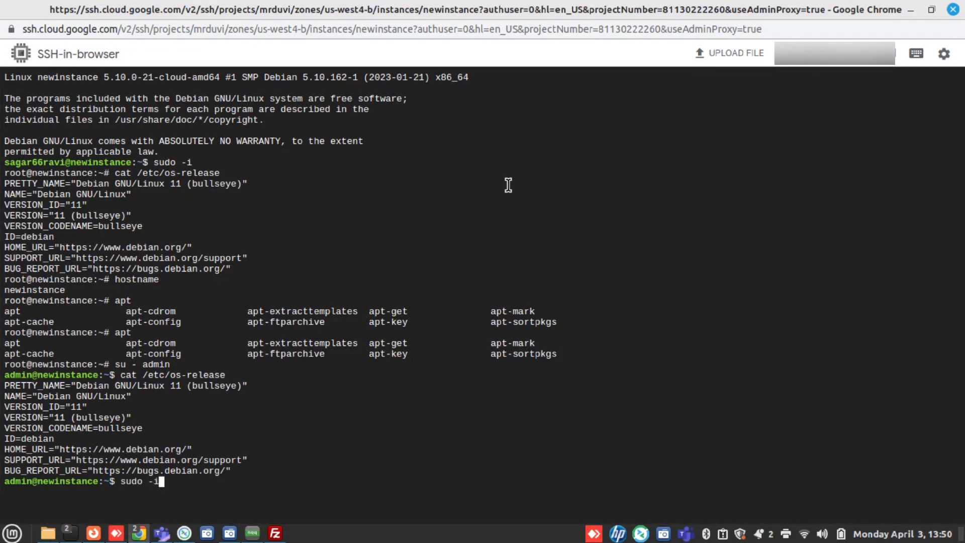
key(Return)
- Run ifconfig in the SSH-in-browser root session and examine the internal IP address of the ens4 interface
text(ifconfig)
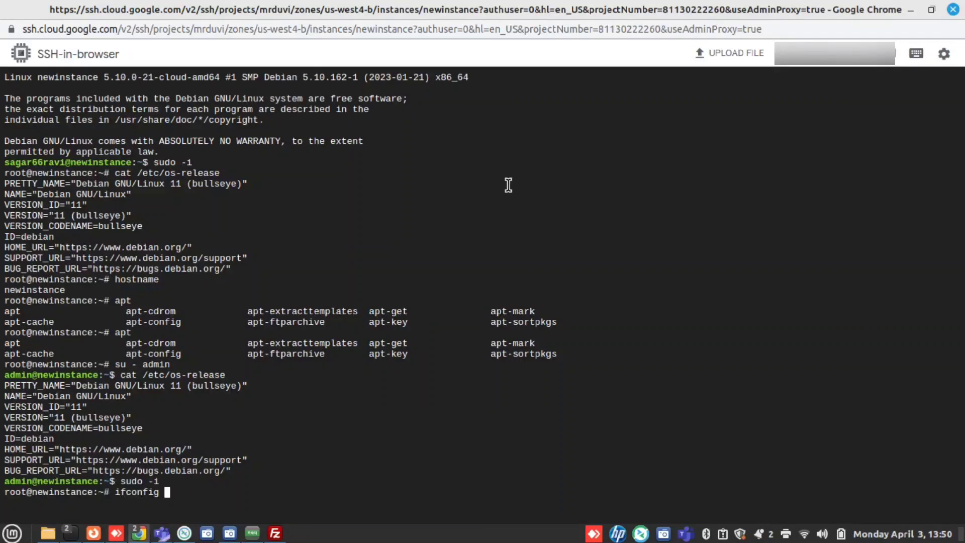
key(Return)
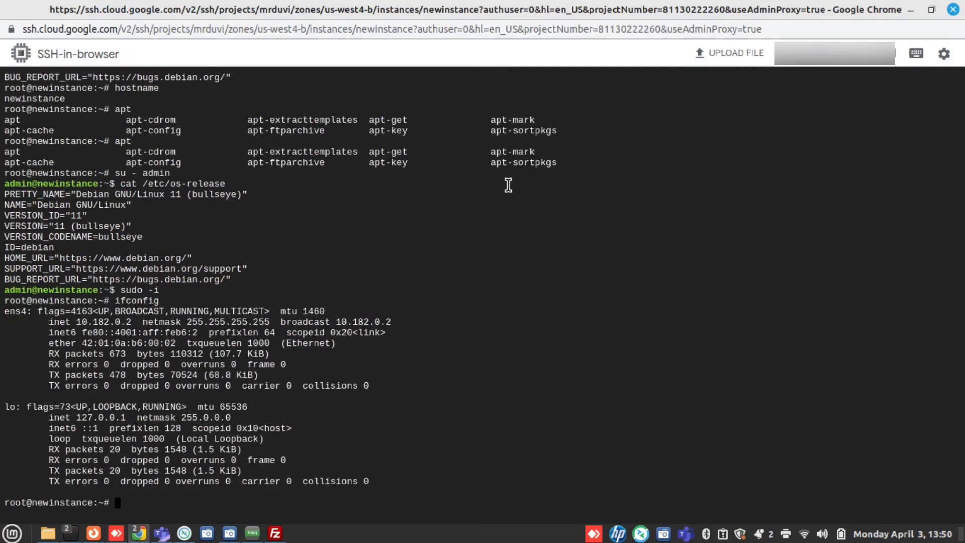
double_click(98, 320)
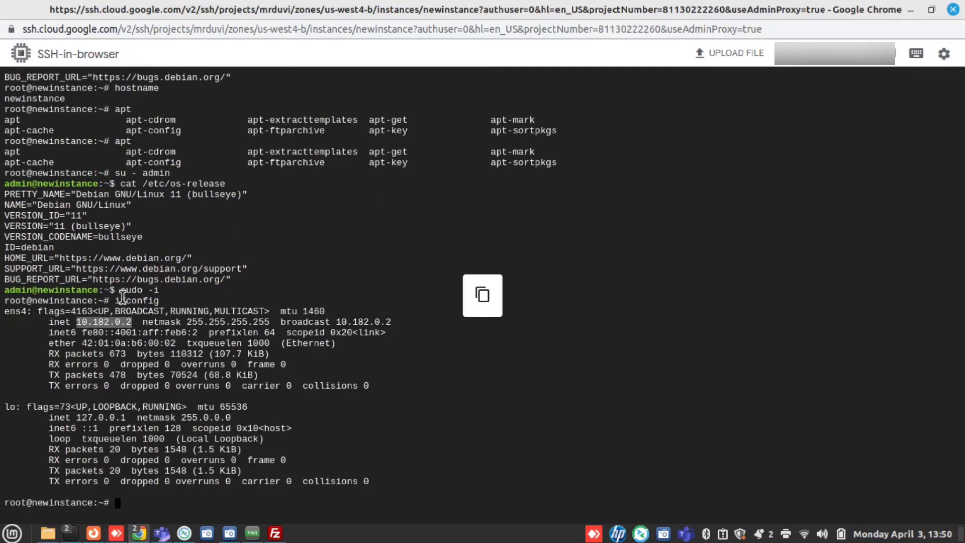
click(207, 344)
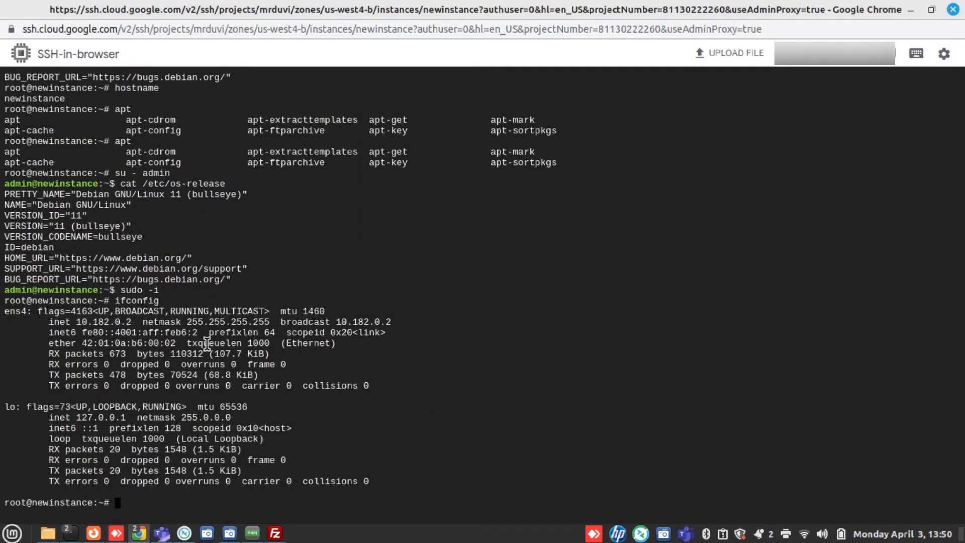
- Run curl ifconfig.me in the SSH-in-browser session and examine the instance's public IP address
text(curl ifconfig.me)
key(Return)
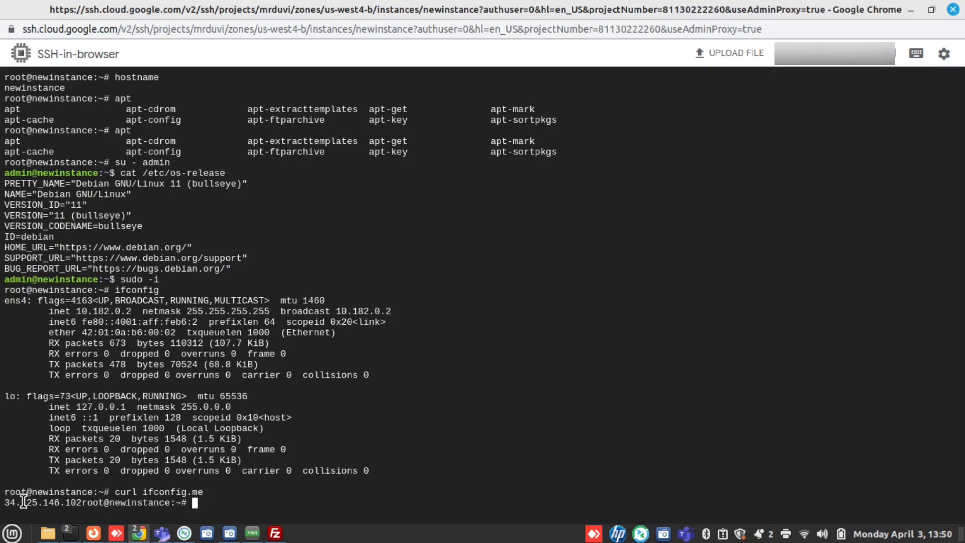
triple_click(23, 502)
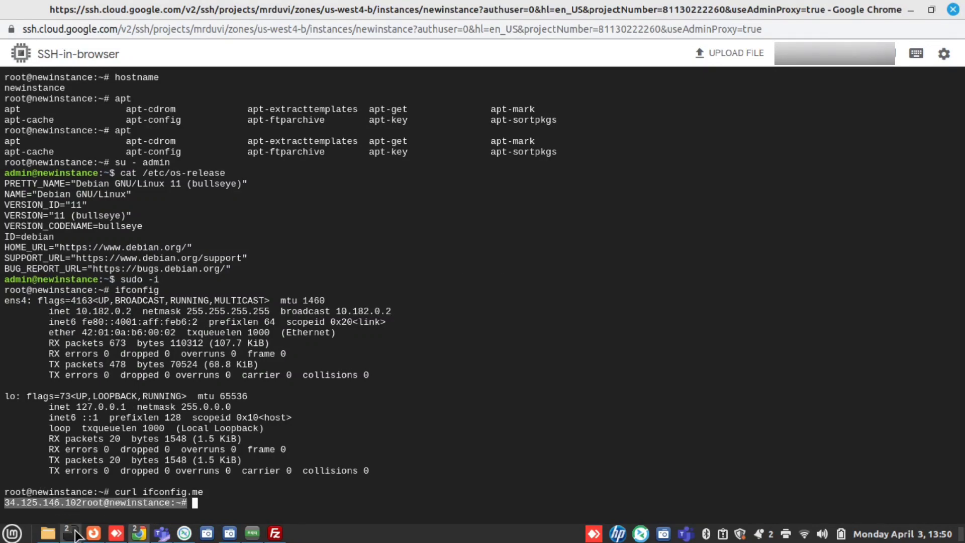
- Return to the local terminal's newinstance session, run curl ifconfig.me and compare the public IP address
mouse_move(75, 535)
click(221, 500)
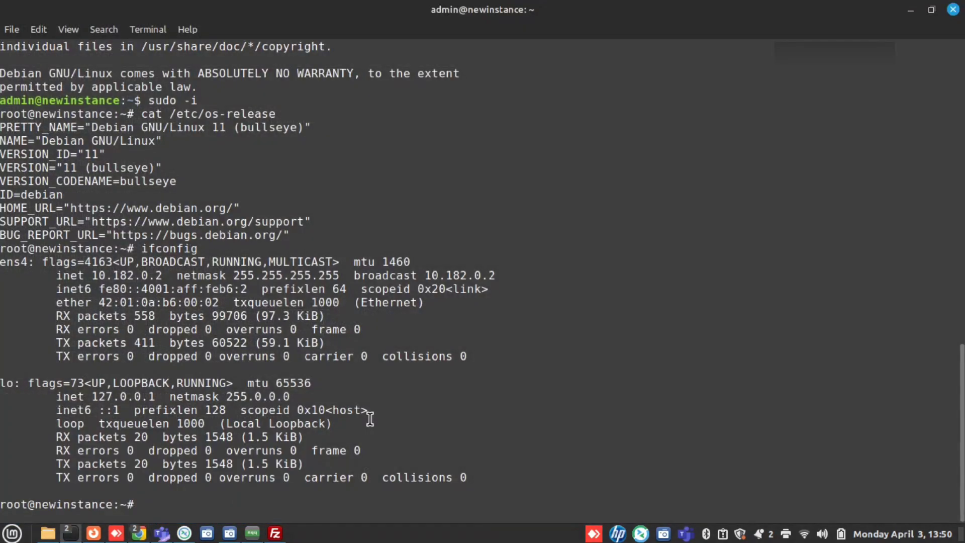
text(curl ifconfig.me)
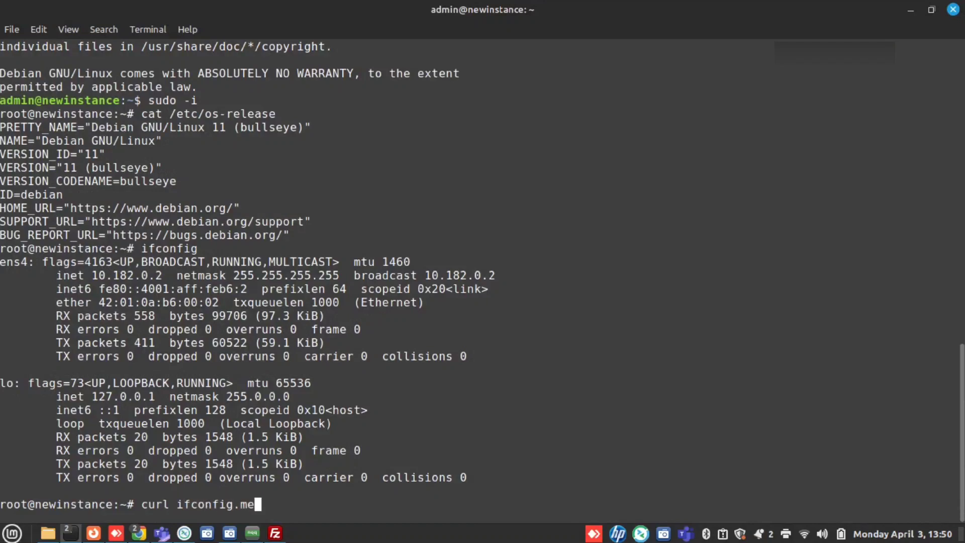
key(Return)
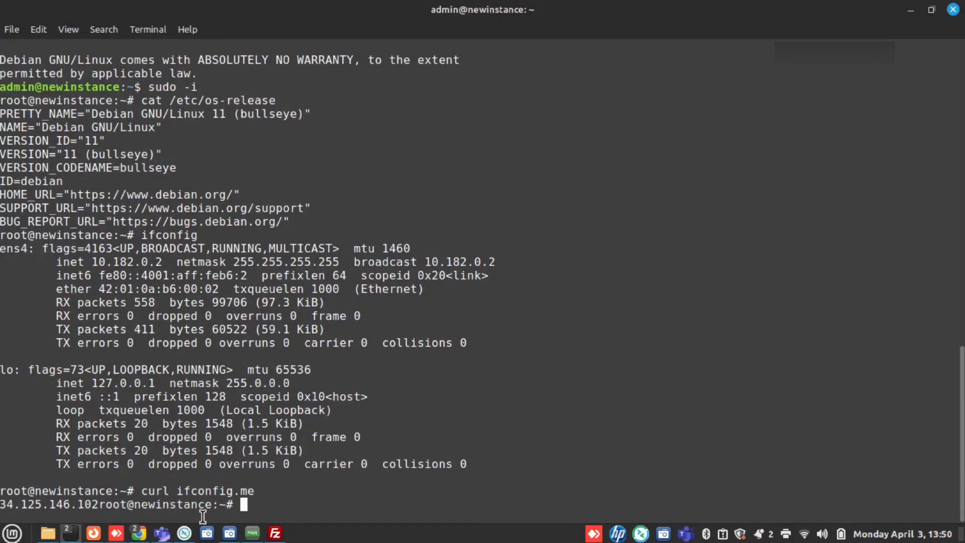
double_click(40, 506)
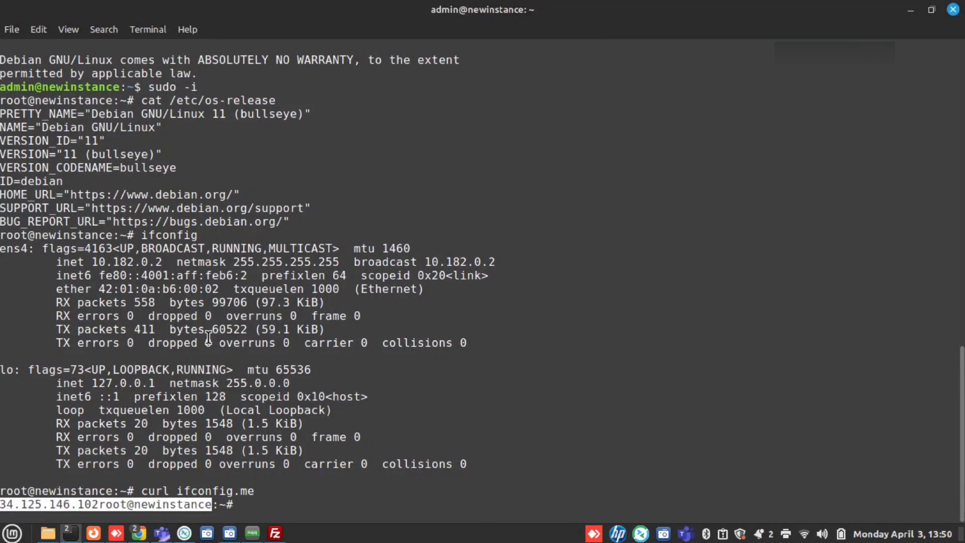
click(233, 317)
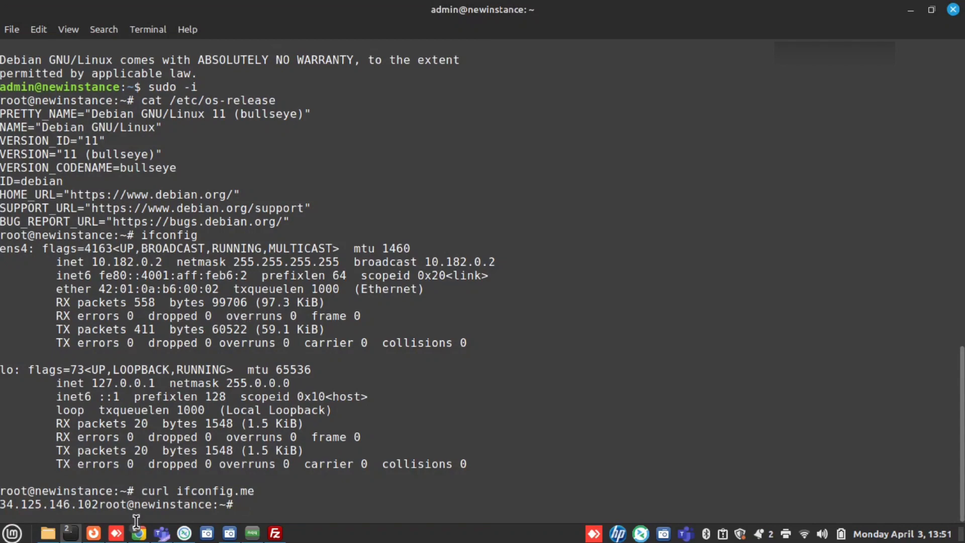
- Switch back to the SSH-in-browser window and view the file upload dialog and its file chooser, then cancel without uploading
mouse_move(139, 533)
click(235, 492)
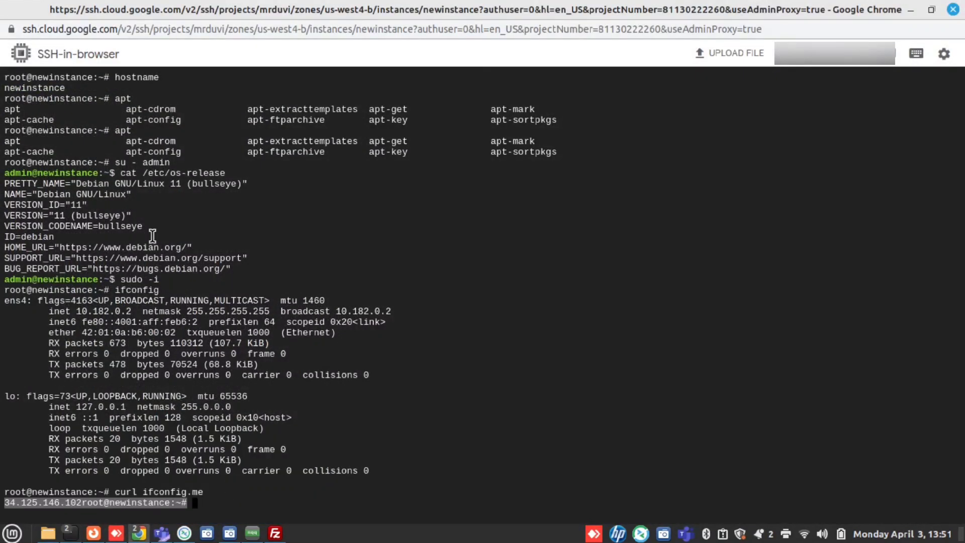
click(732, 60)
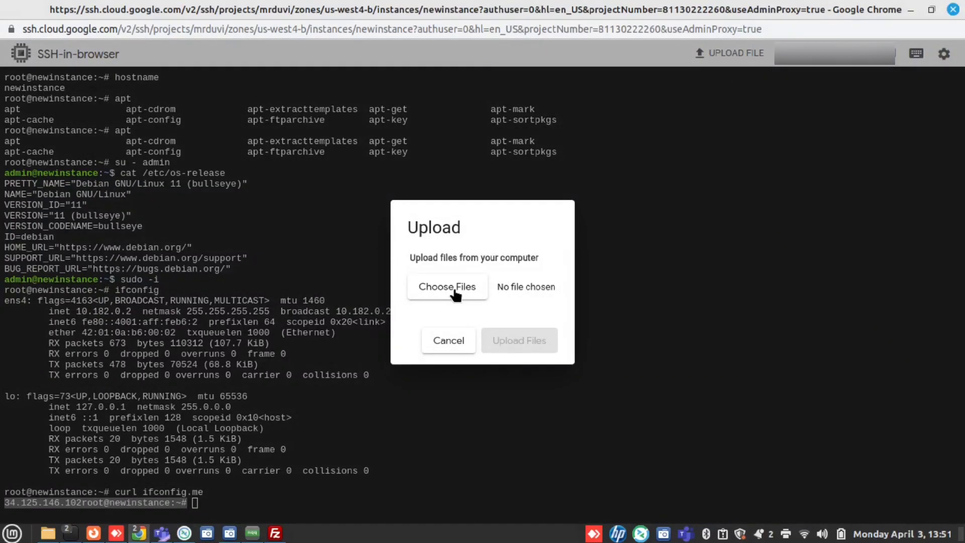
click(455, 292)
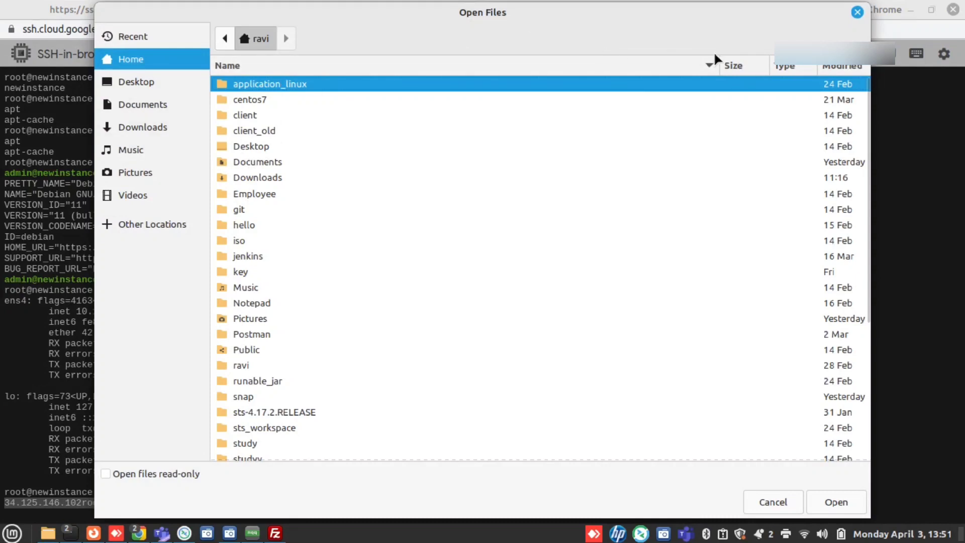
click(858, 12)
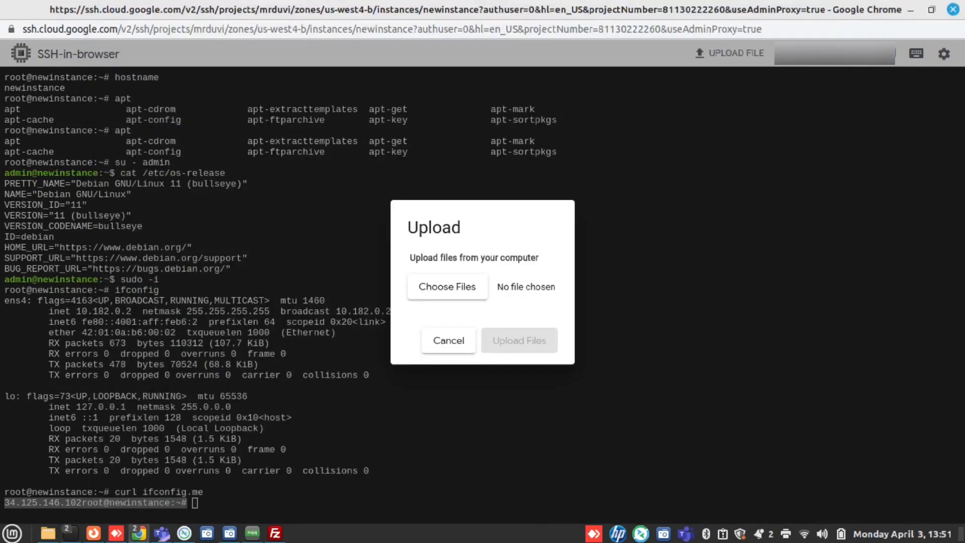
click(459, 341)
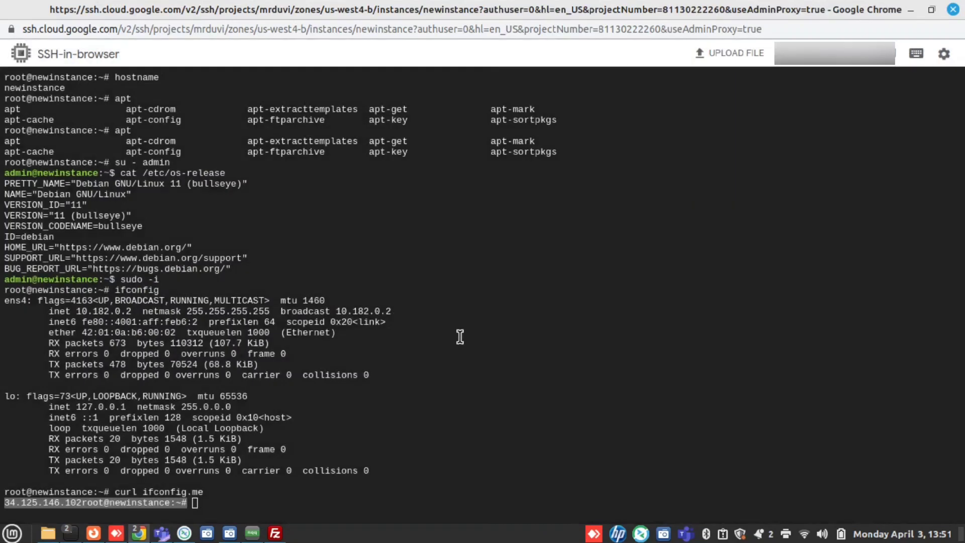
- View the file download dialog with its absolute file path field, then cancel it
click(841, 67)
click(500, 286)
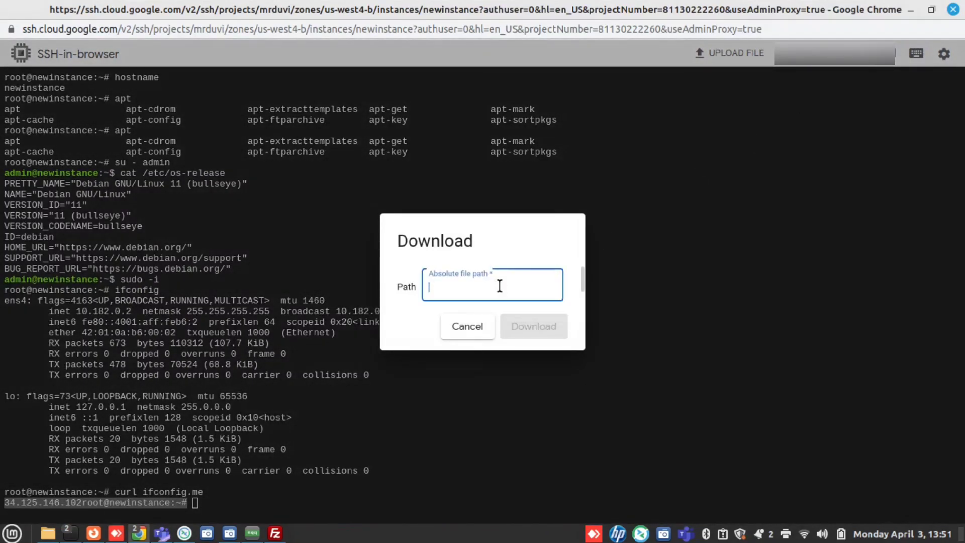
click(457, 338)
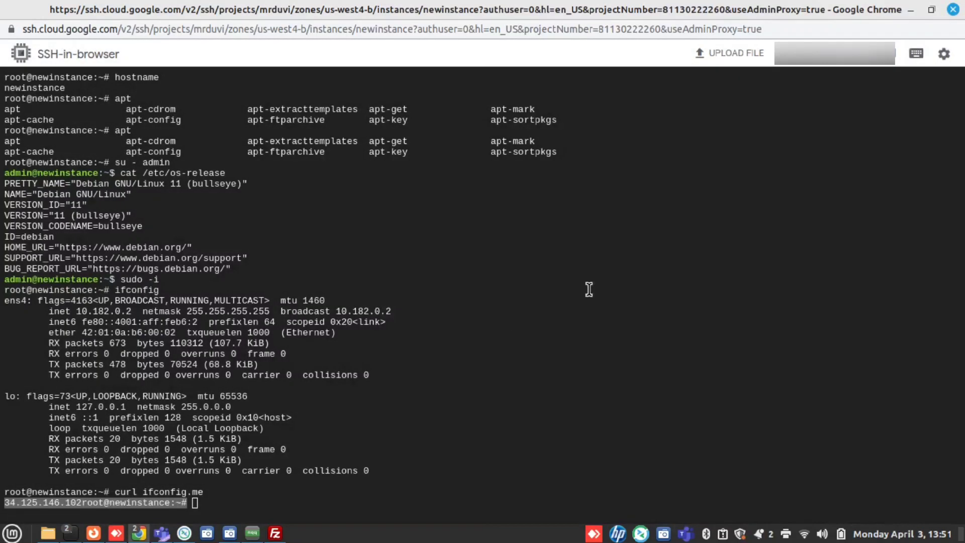
- Close the SSH-in-browser window and refresh the package lists on newinstance with apt-get update in the local terminal
click(954, 10)
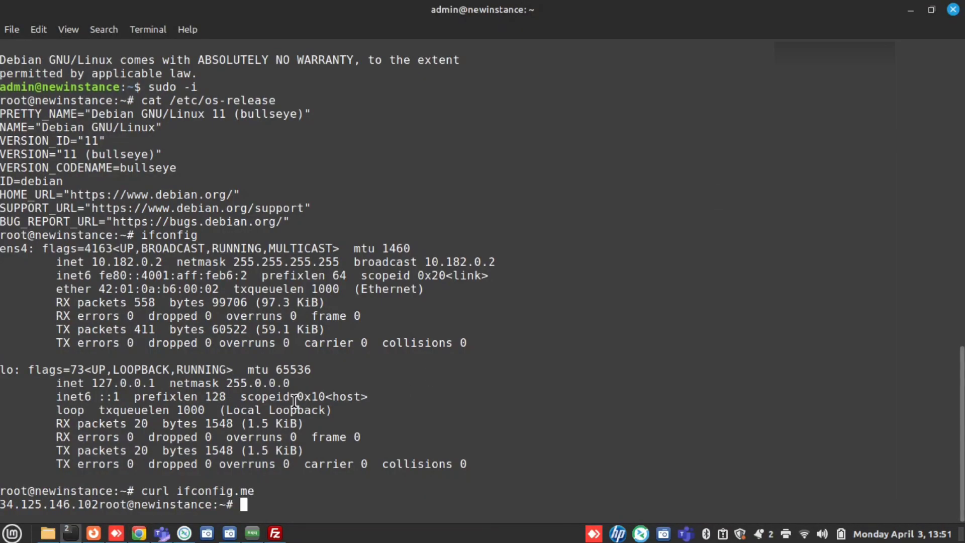
key(ctrl+l)
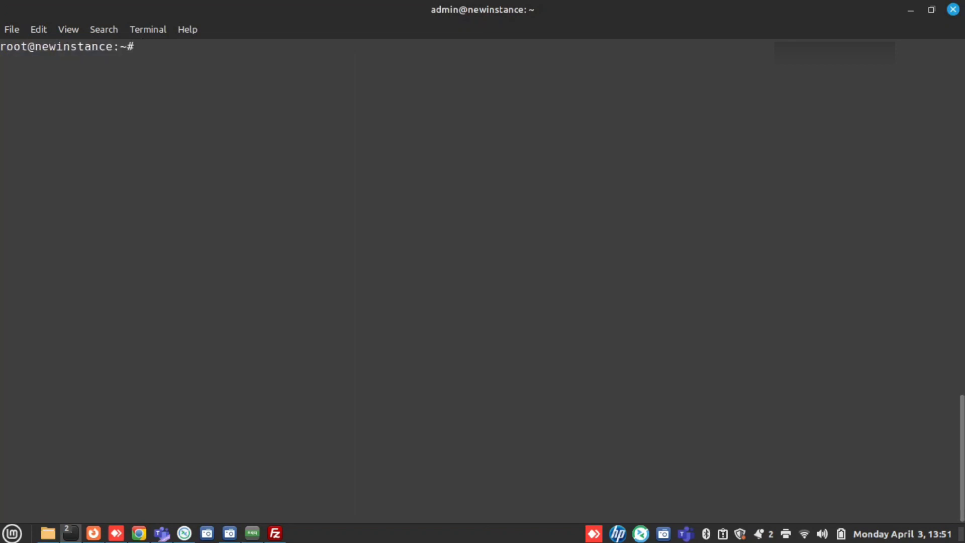
text(apt-get update)
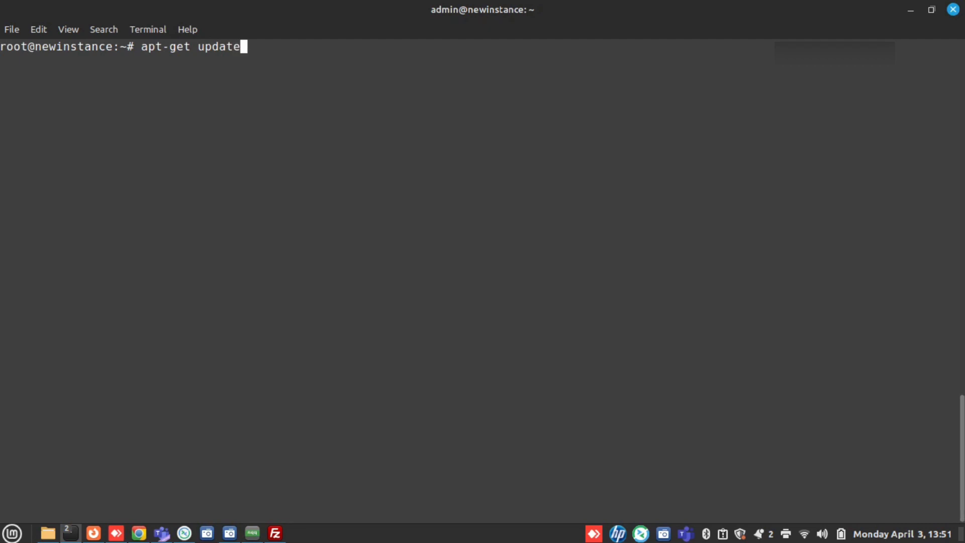
key(Return)
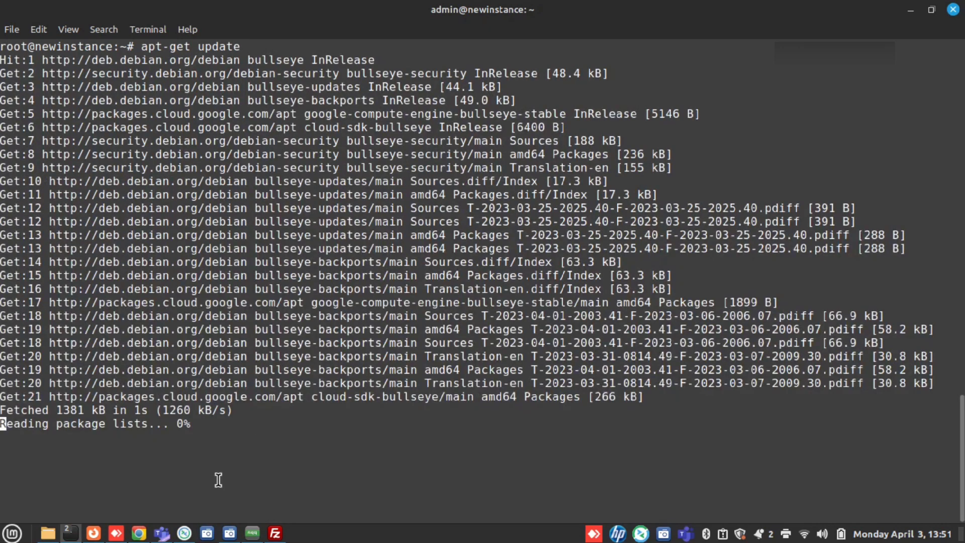
- Switch to the Google Cloud console and examine the internal and external IP addresses in newinstance's network interfaces table
mouse_move(157, 538)
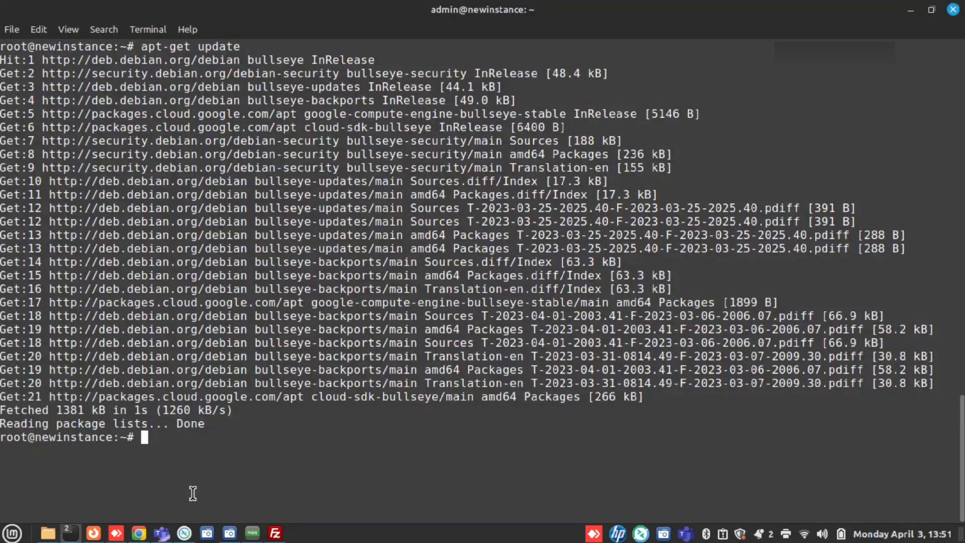
click(145, 536)
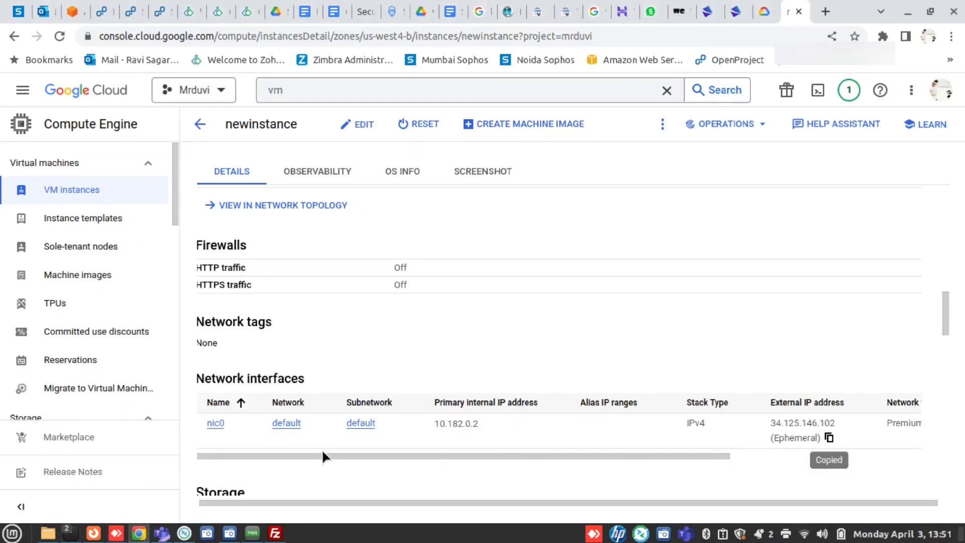
drag(324, 452, 557, 451)
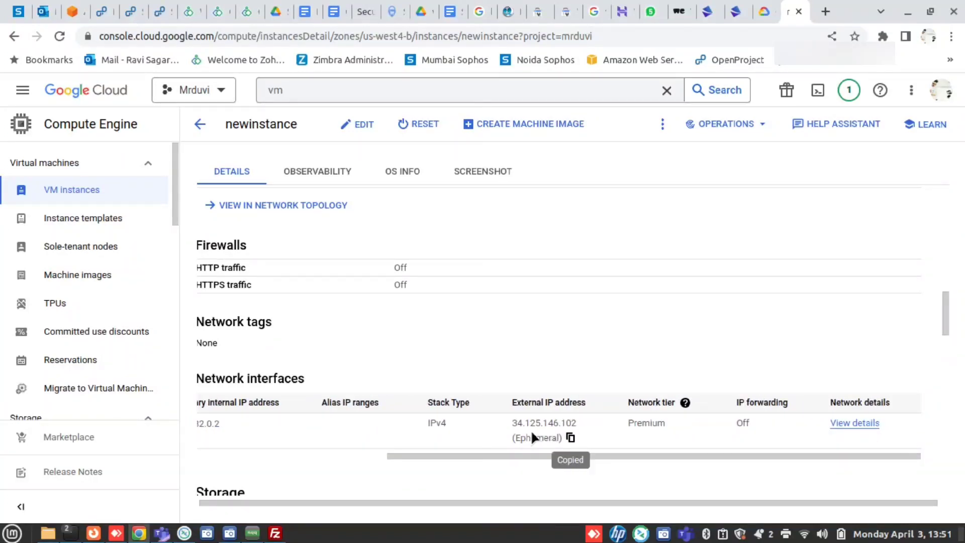
drag(652, 456, 450, 433)
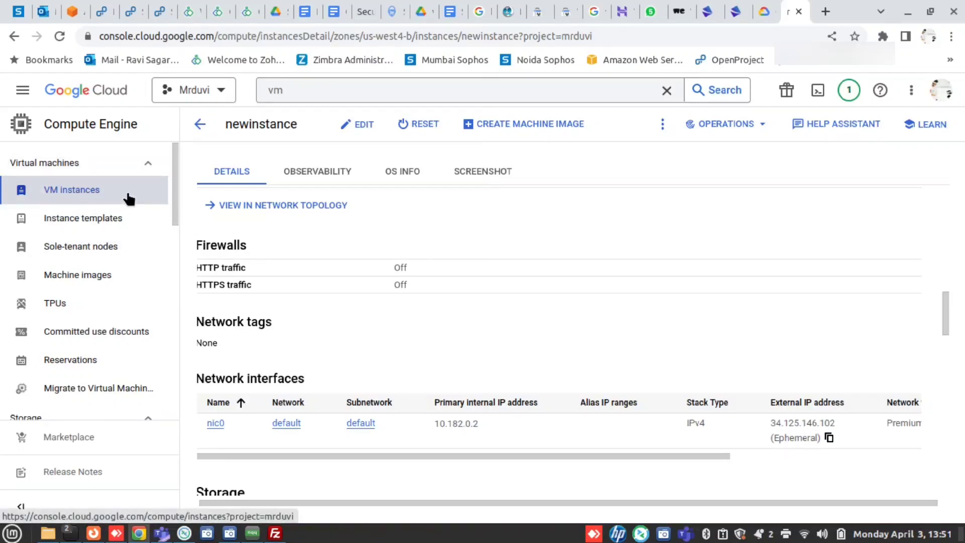
- Open the Compute Engine Disks page and examine the permissions, labels and available actions for the newinstance disk
scroll(106, 249, down, 5)
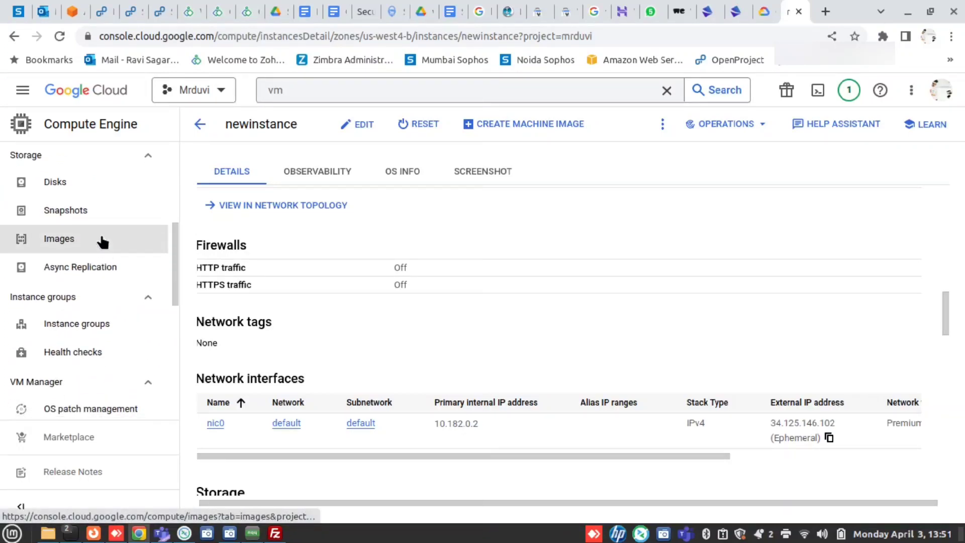
click(74, 182)
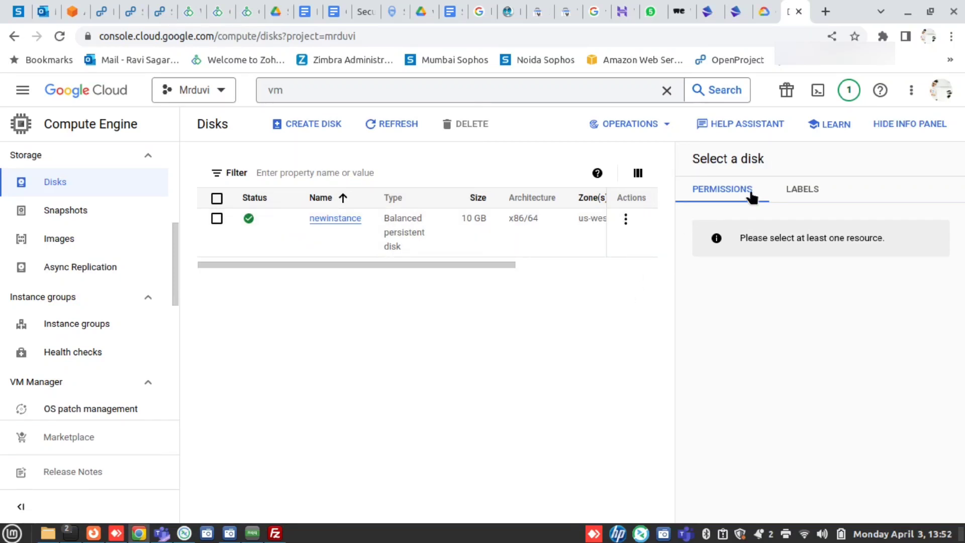
click(810, 188)
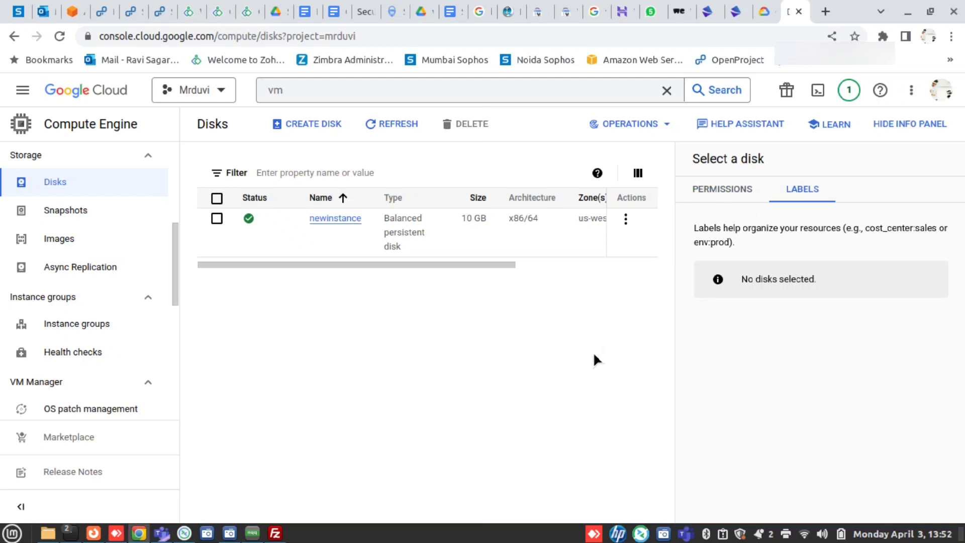
click(720, 188)
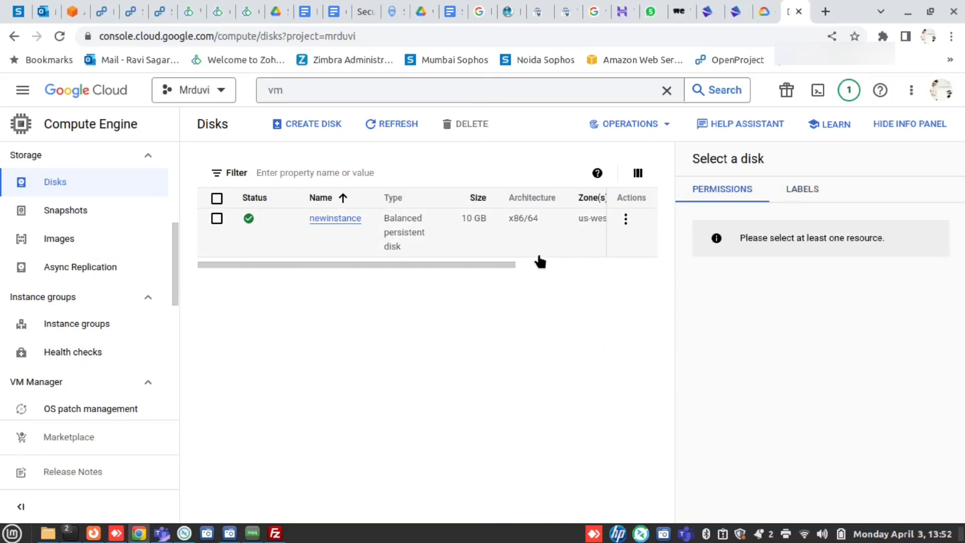
click(626, 220)
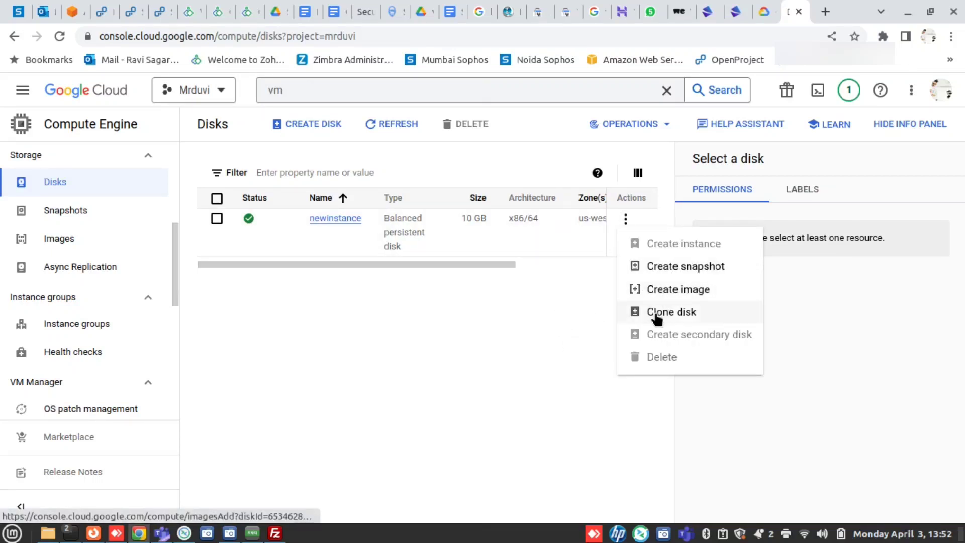
- Open the Compute Engine Snapshots page and the Images page, and examine the list of available images
click(523, 352)
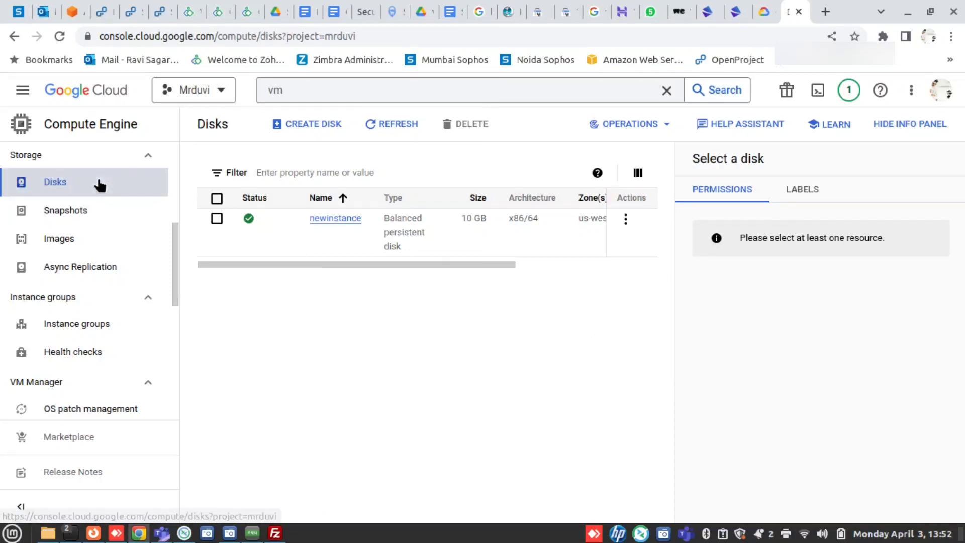
click(70, 222)
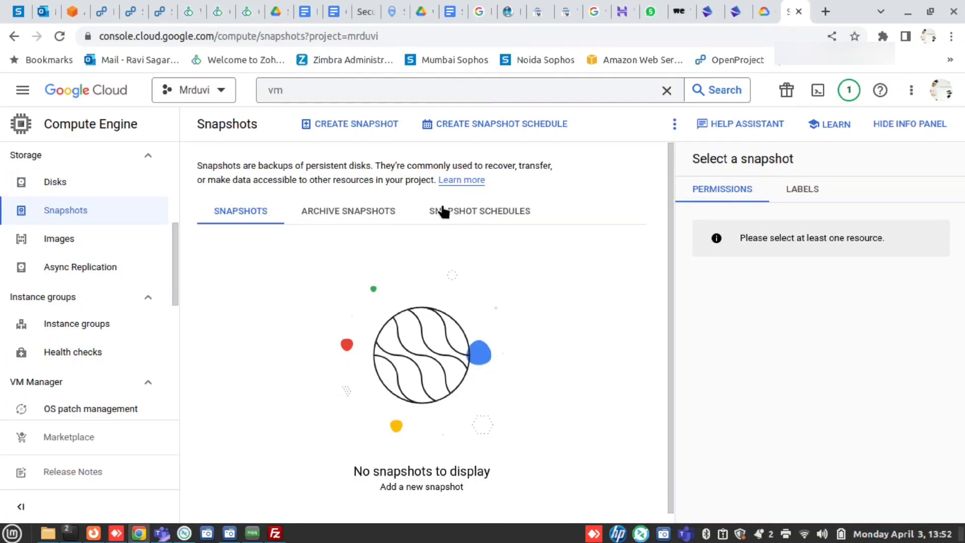
click(59, 244)
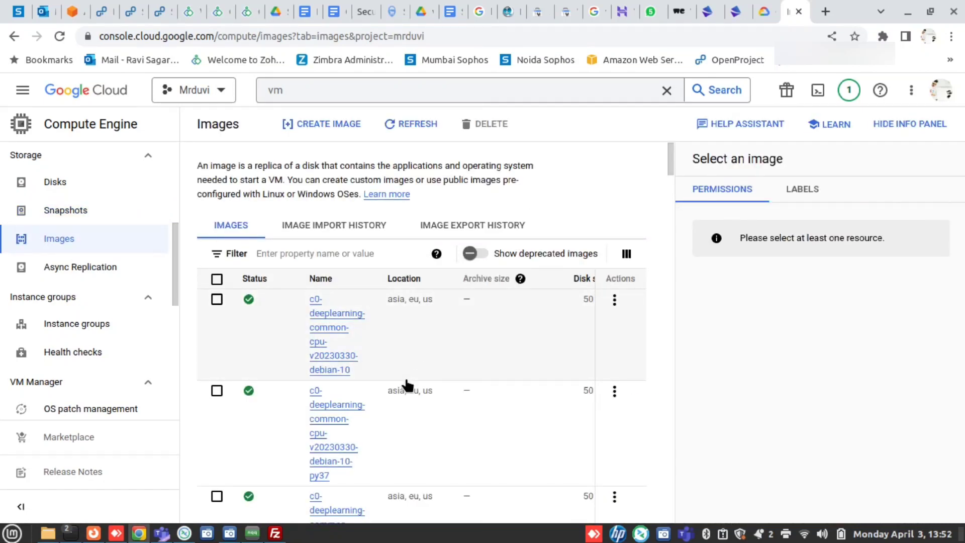
scroll(402, 393, down, 2)
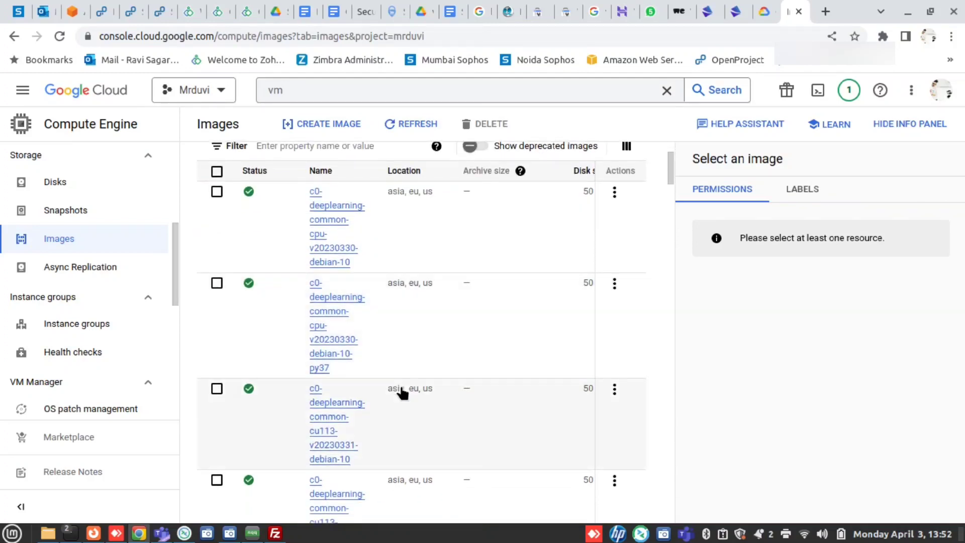
scroll(402, 394, up, 2)
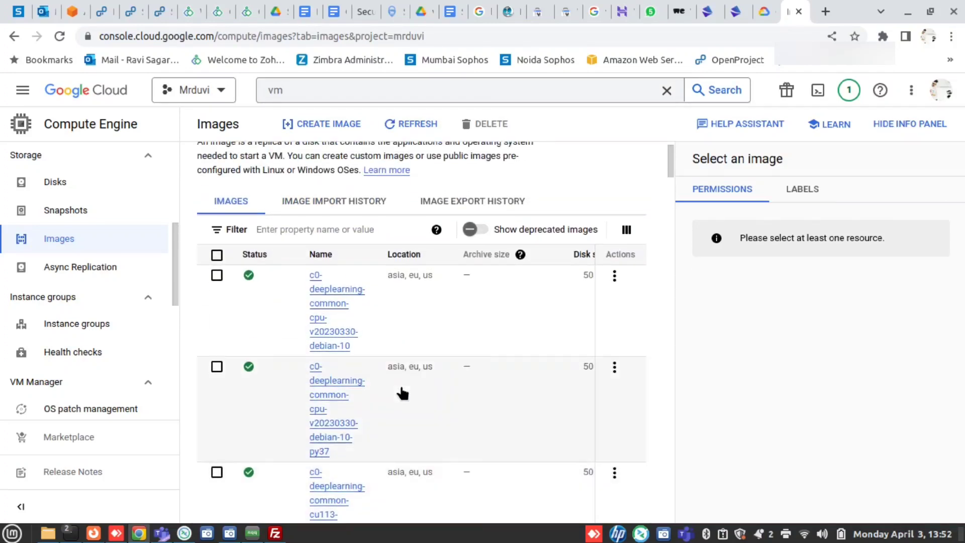
scroll(402, 393, down, 10)
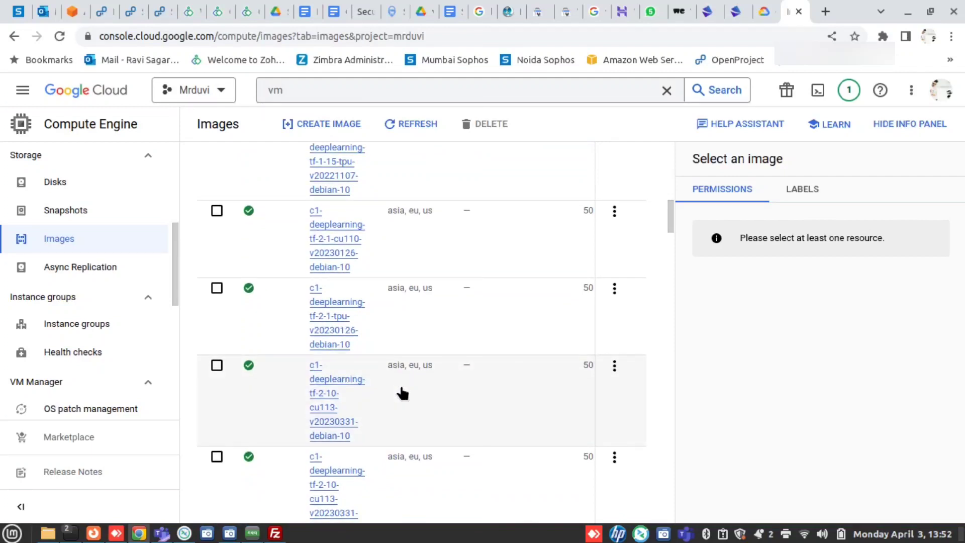
scroll(402, 393, down, 8)
scroll(403, 393, up, 6)
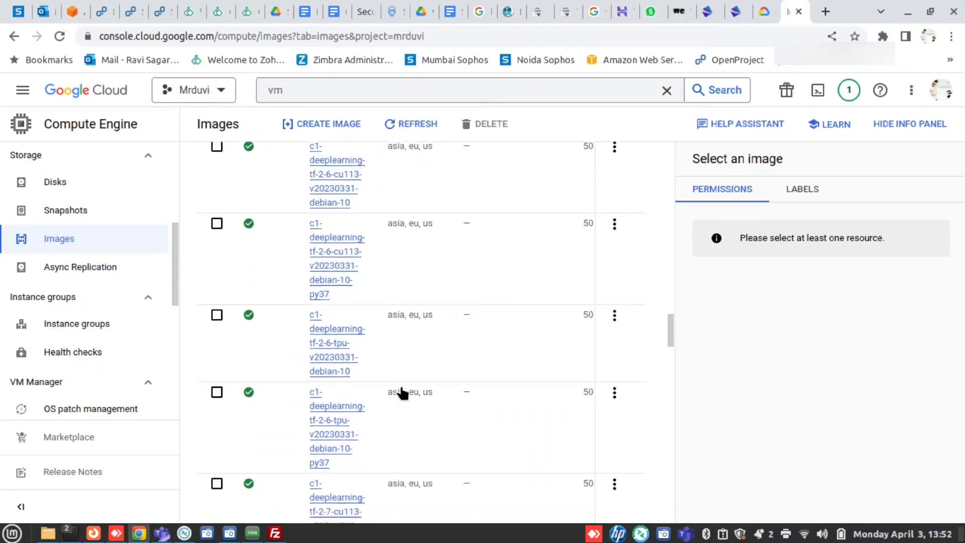
scroll(402, 394, up, 12)
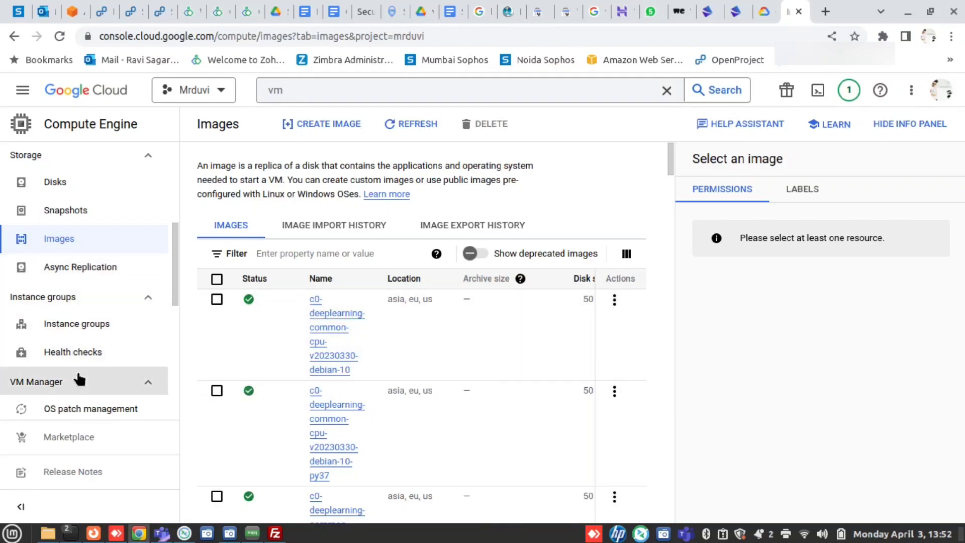
- Open the VM instances page, select newinstance and stop it, confirming the shutdown
scroll(78, 380, down, 4)
scroll(78, 379, down, 4)
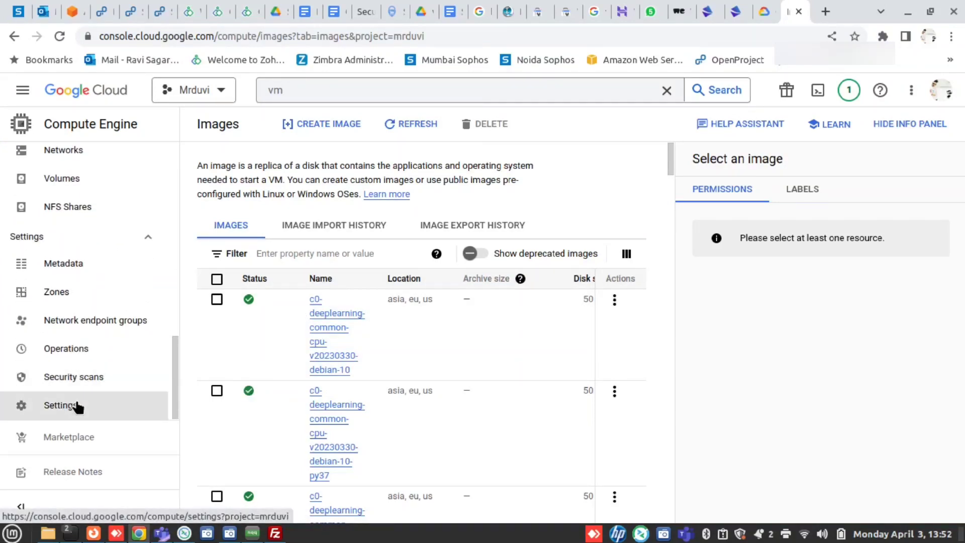
scroll(78, 374, up, 10)
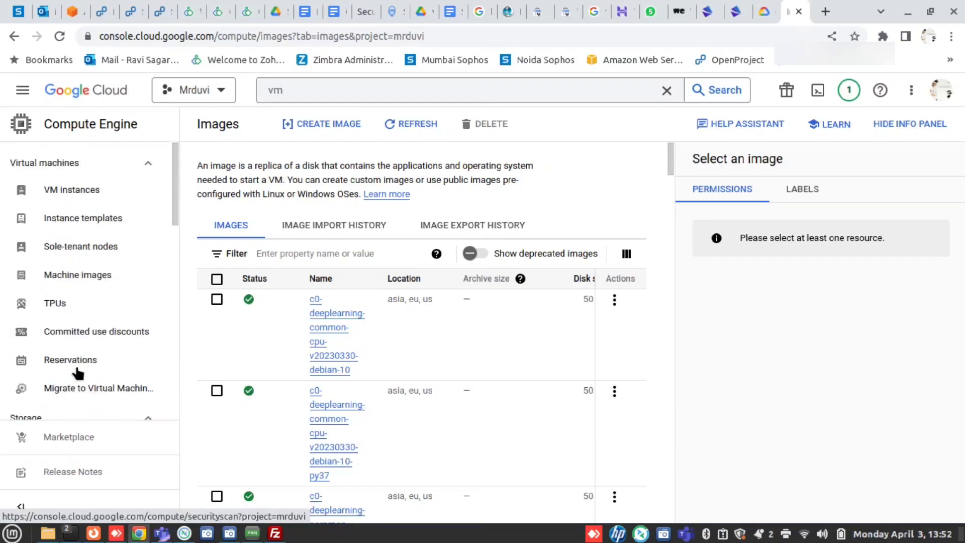
click(101, 193)
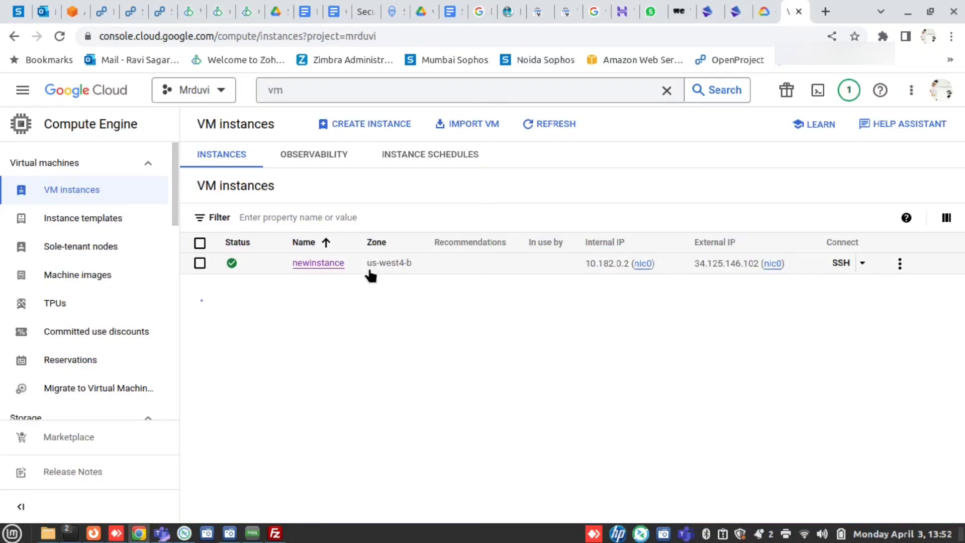
click(200, 263)
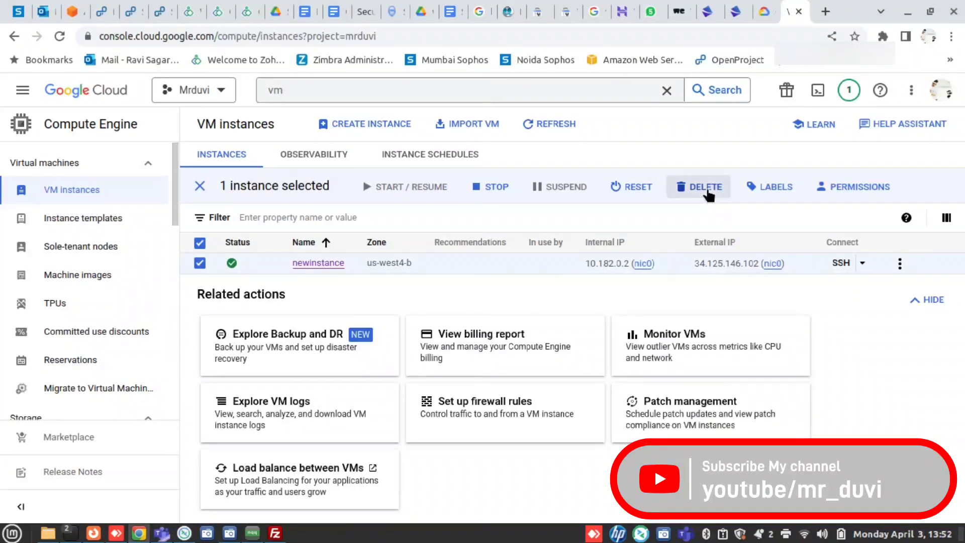
click(498, 188)
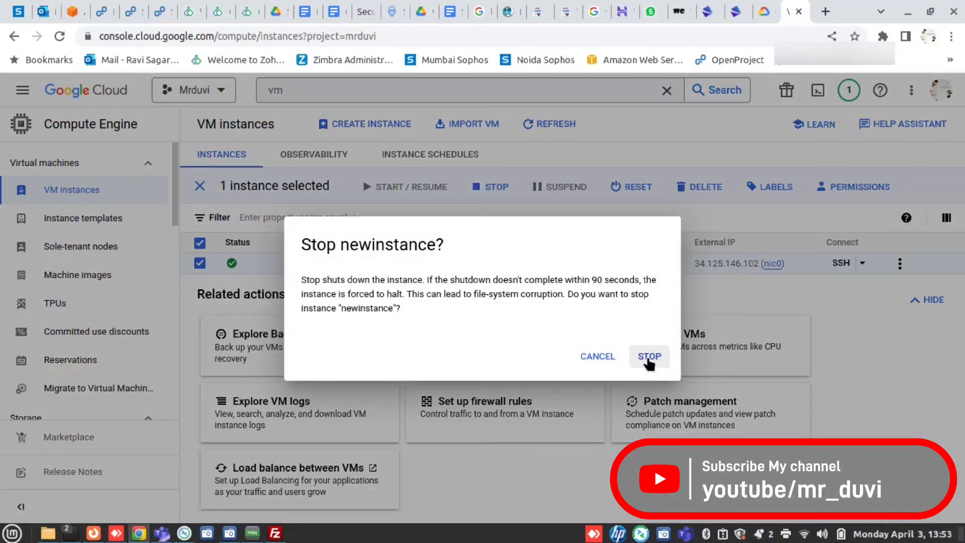
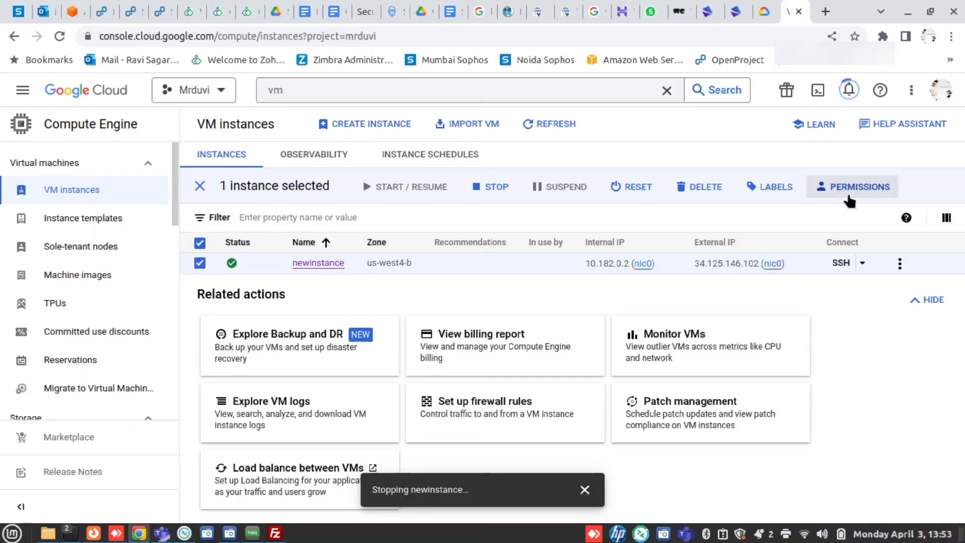
- Switch to the local terminal and list the files in the .ssh folder with ls
click(204, 479)
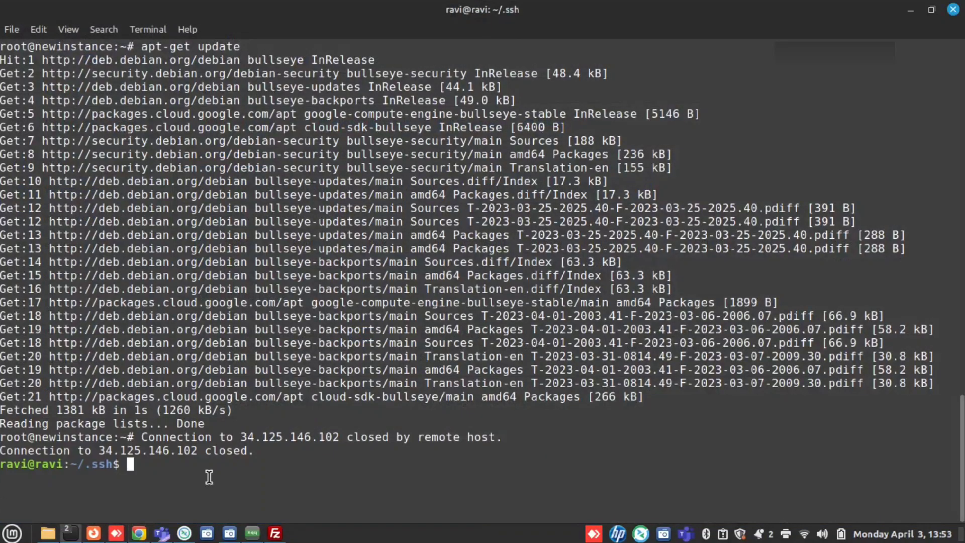
text(ls)
key(Return)
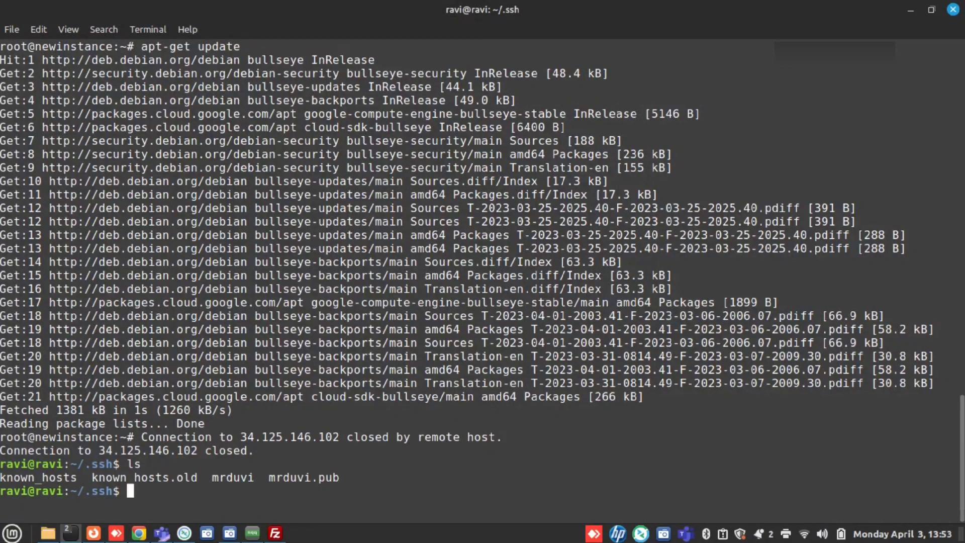
- Copy the mrduvi key files to the Documents/personal_key folder in the home directory using cp -rvf mrduvi*
text(cp -rvf mrduvi* )
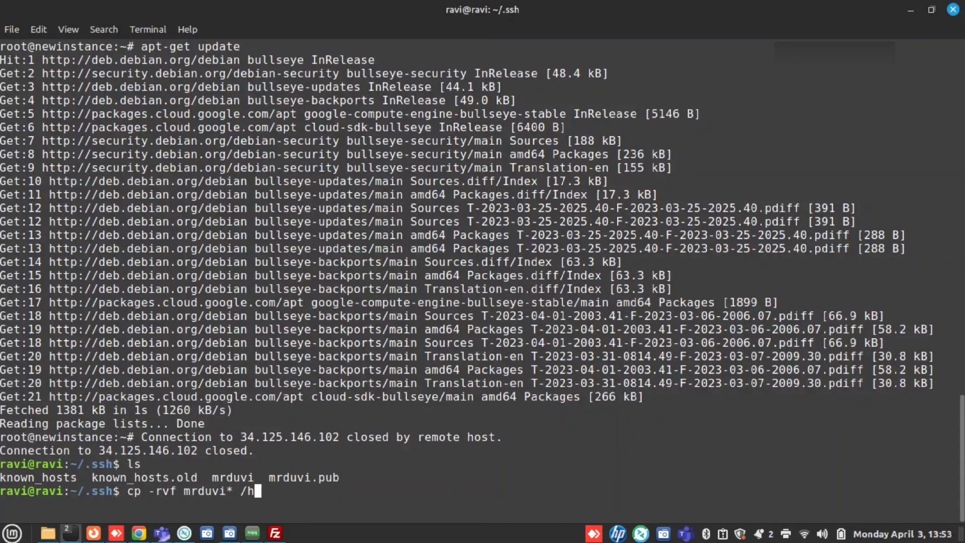
text(/h)
key(Tab)
text(ravi/Do)
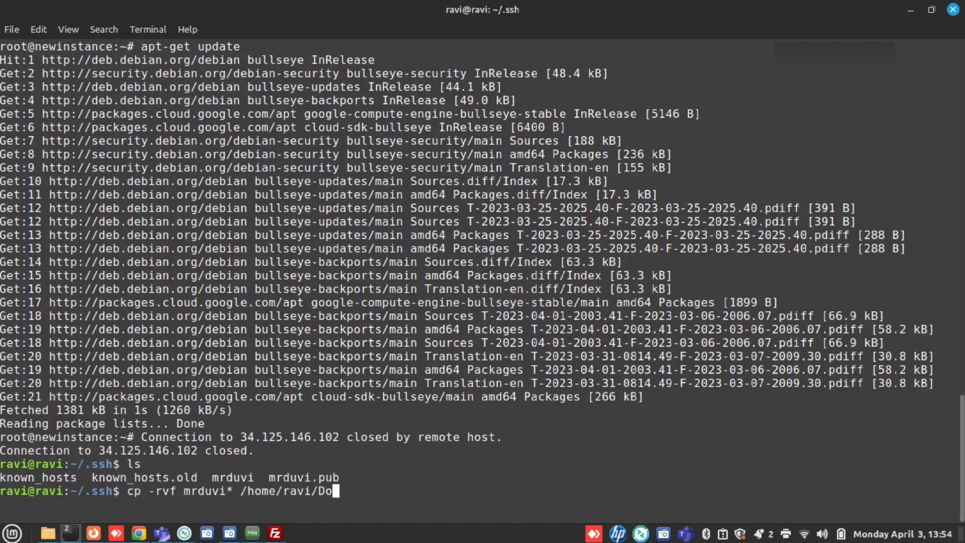
key(Tab)
text(per)
key(Tab)
key(Tab)
key(Tab)
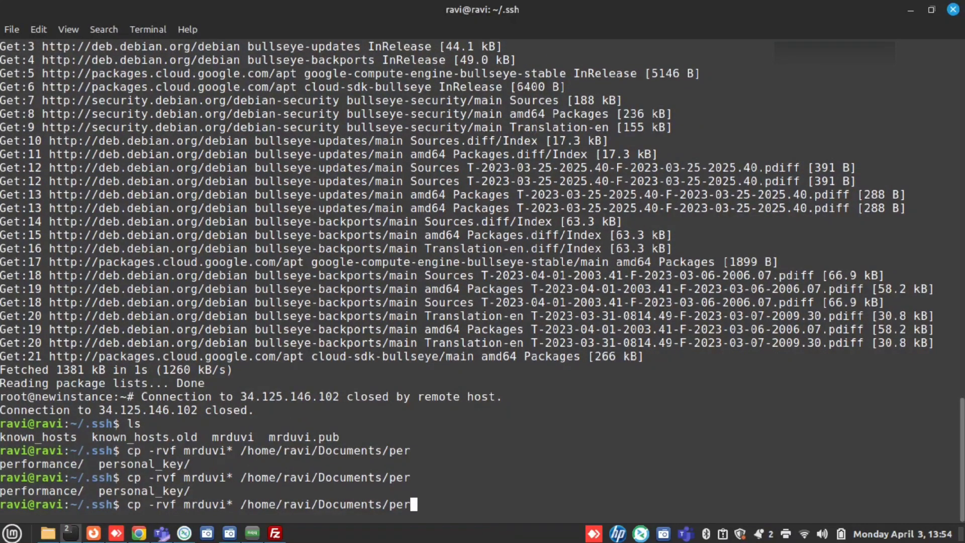
text(s)
key(Tab)
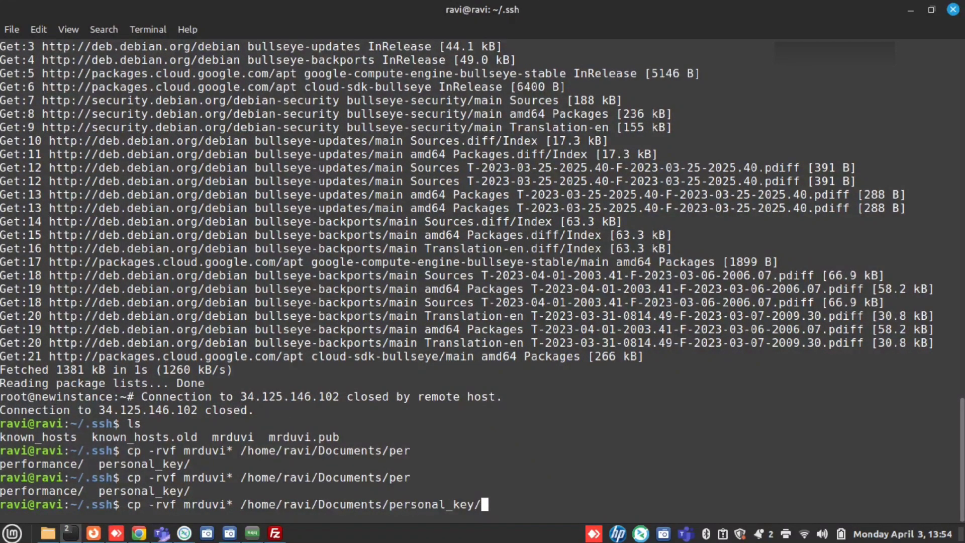
key(Return)
- Change to the Documents/personal_key folder in the home directory and list its files
text(cd )
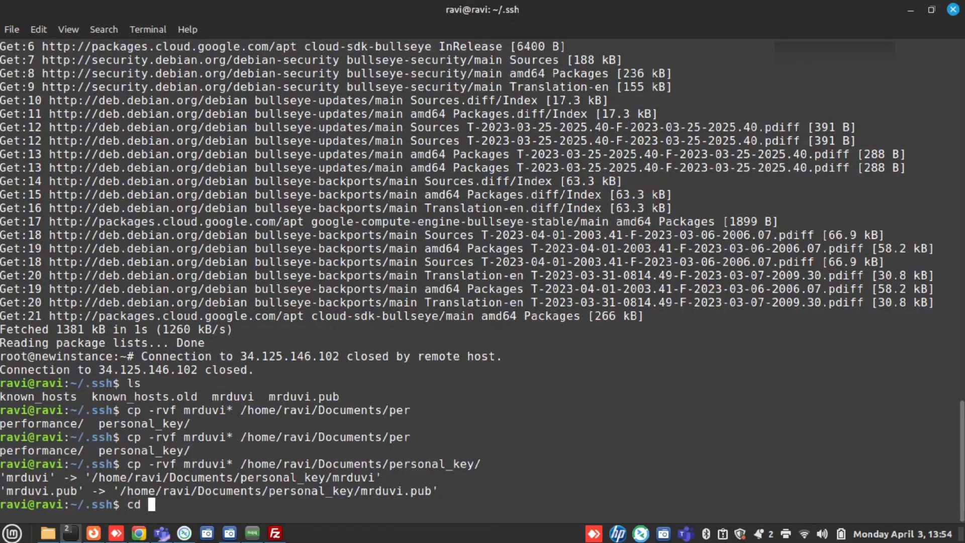
text(/home/ravi/Doc)
key(Tab)
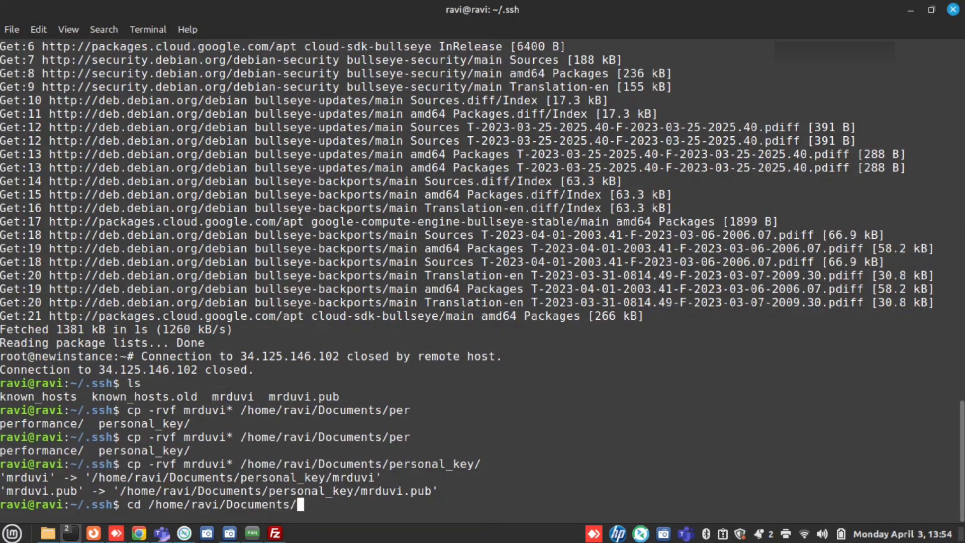
text(pers)
key(Tab)
key(Return)
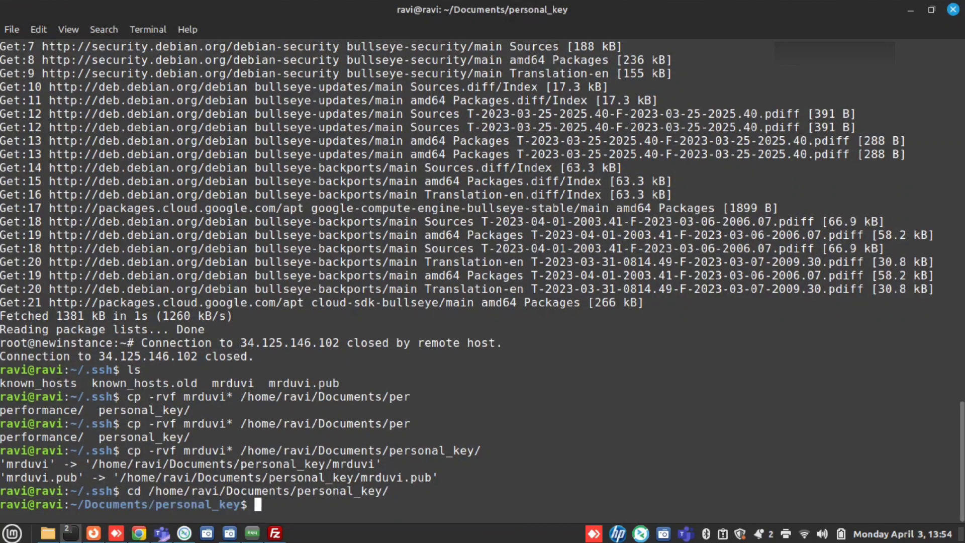
text(ls)
key(Return)
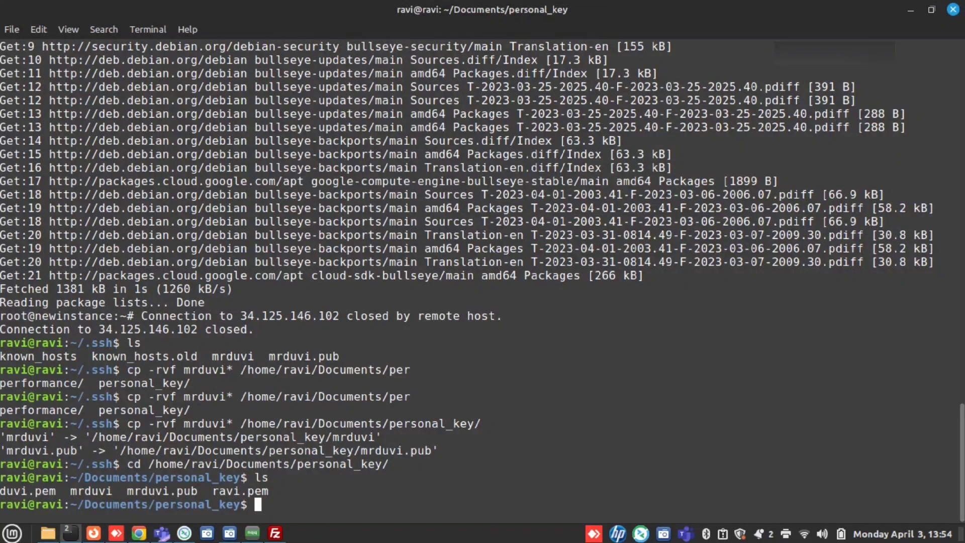
- Rename the copied private key file mrduvi to mrduvi.pem with mv
double_click(97, 493)
click(401, 422)
text(mv mrduvi mdrduvi)
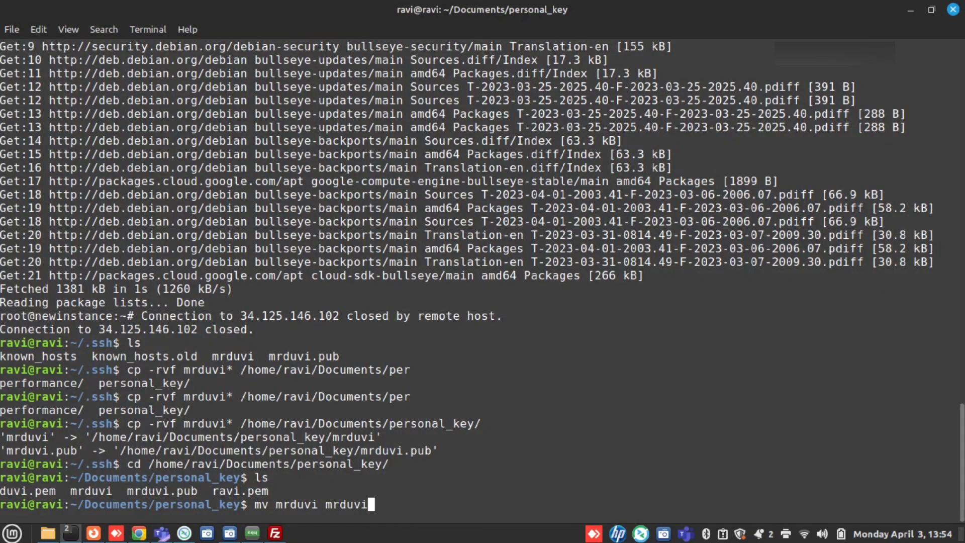
text(.pem)
key(Return)
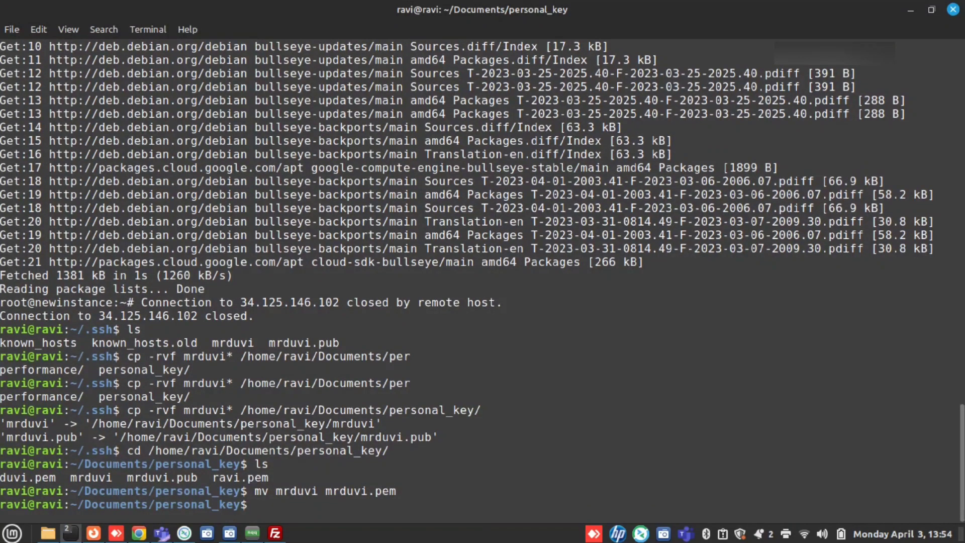
- Switch to the Google Cloud console and start newinstance again, confirming the start
click(140, 534)
click(725, 217)
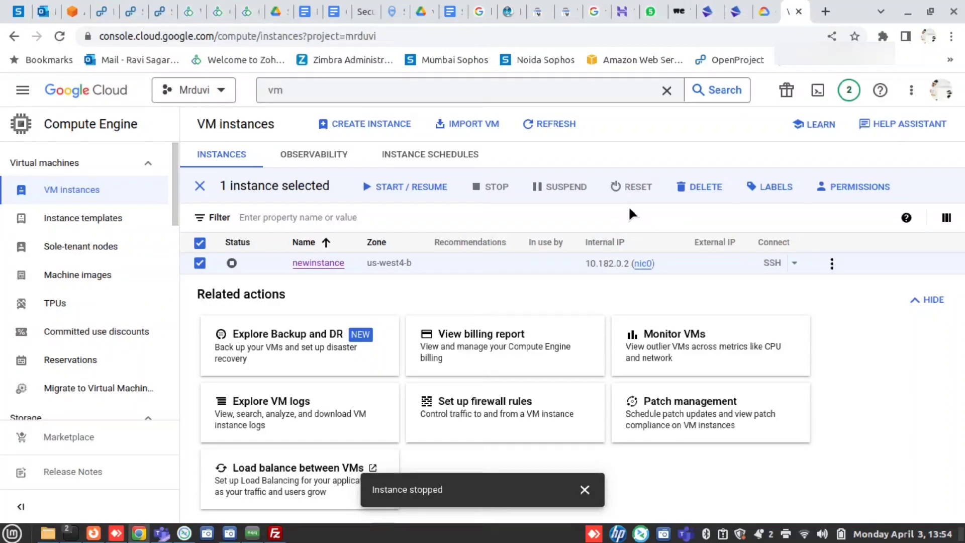
click(398, 188)
click(646, 349)
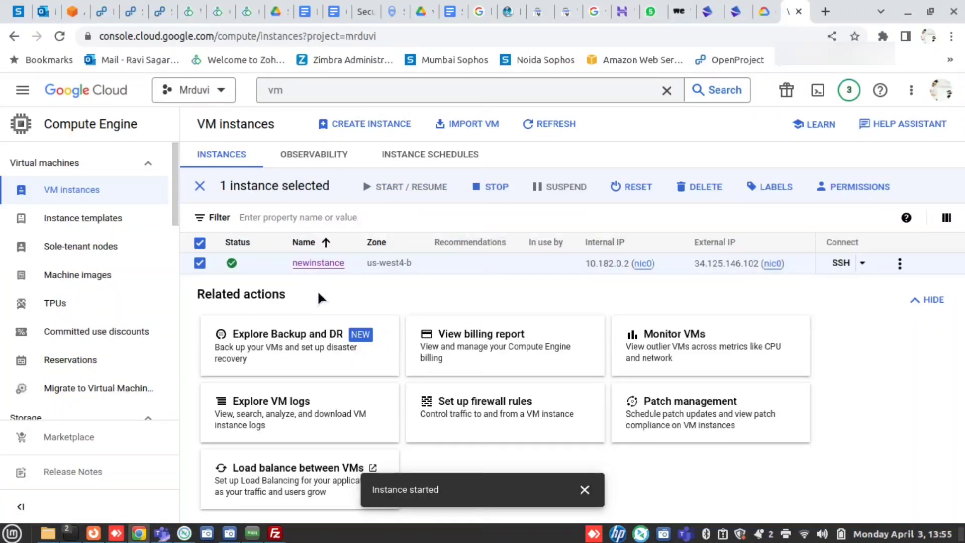
- In the local terminal, connect over SSH to 34.125.146.102 as admin, using mrduvi.pem as the identity file
mouse_move(70, 533)
click(151, 495)
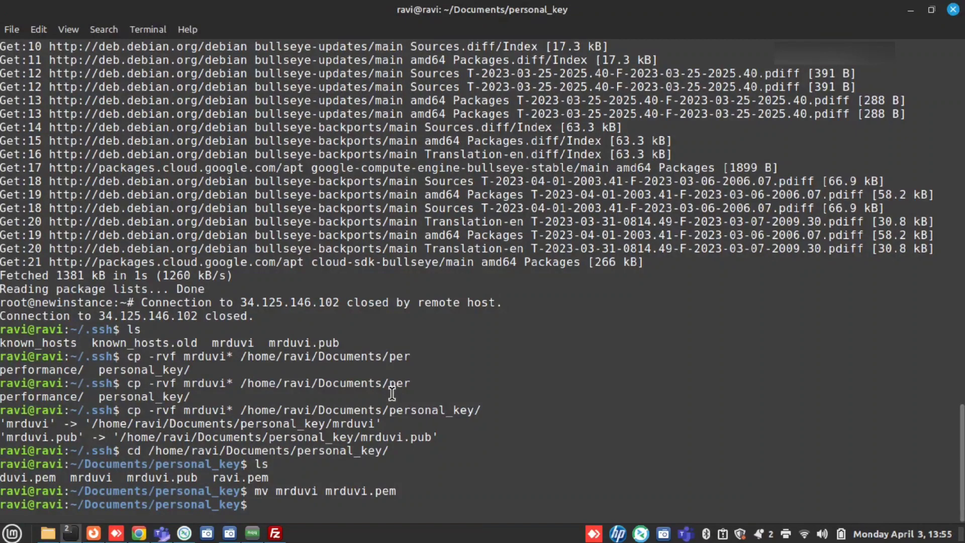
key(Up)
key(Up)
key(Up)
key(Up)
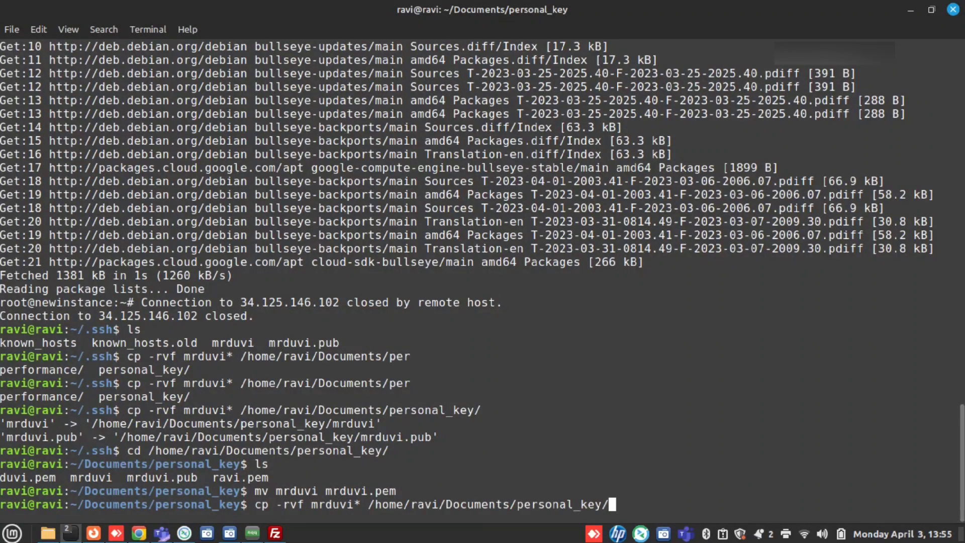
key(Up)
key(Up)
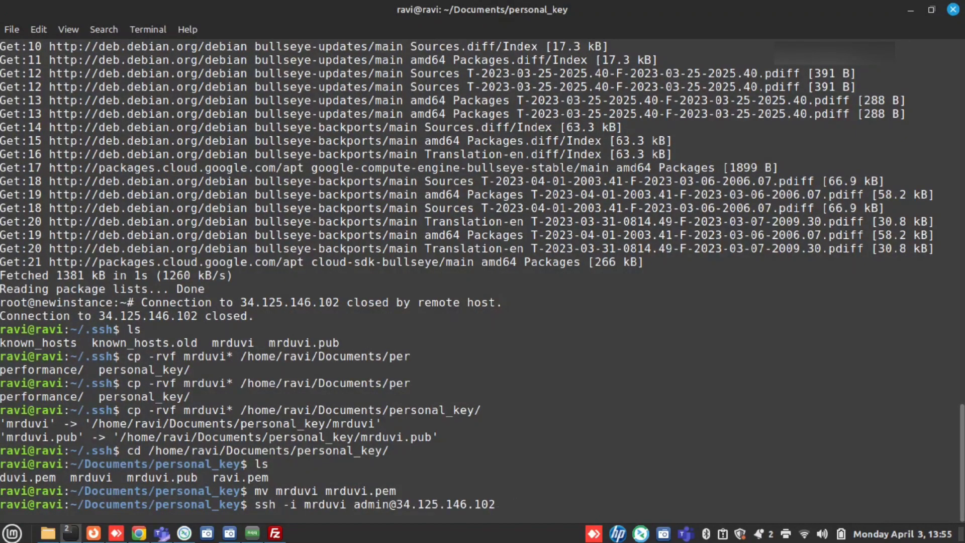
key(Left)
key(Left)
key(Left)
key(Left)
key(Left)
key(Left)
key(Left)
key(Left)
key(Left)
key(Left)
key(Left)
key(Left)
key(Left)
key(Left)
key(Left)
key(Left)
key(Left)
key(Left)
key(Left)
key(Left)
text(pem)
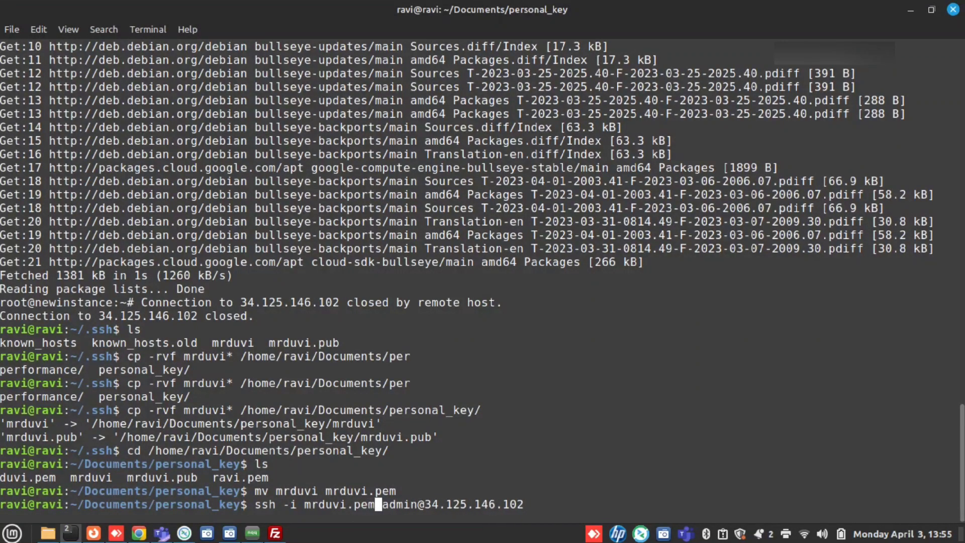
key(Return)
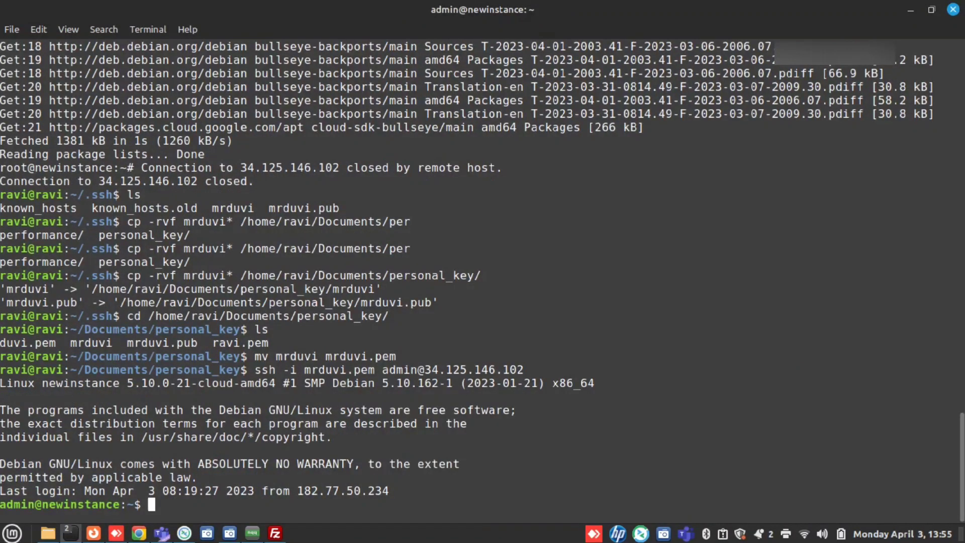
- Open a root shell on newinstance with sudo -i, and exit both the root shell and the SSH session
text(sudo -i)
key(Return)
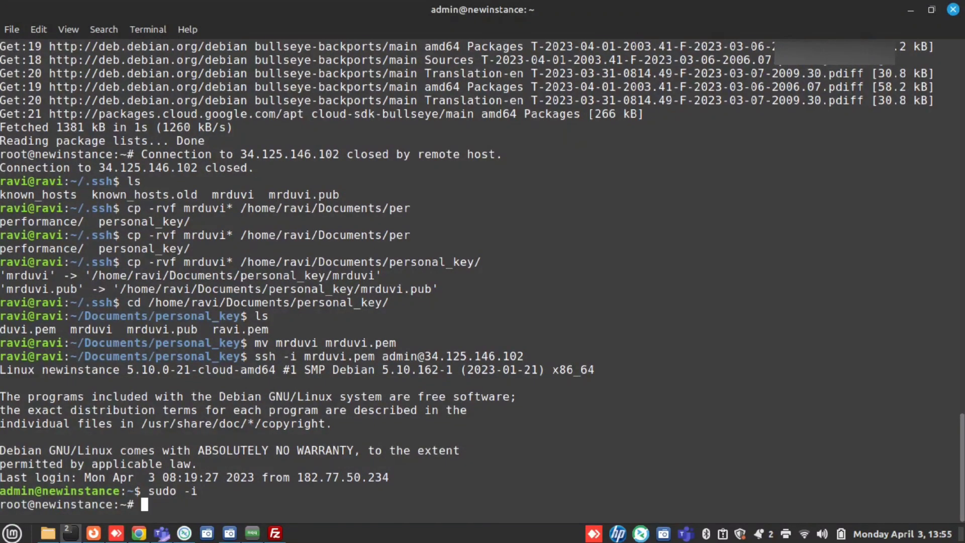
text(exit)
key(Return)
text(exit)
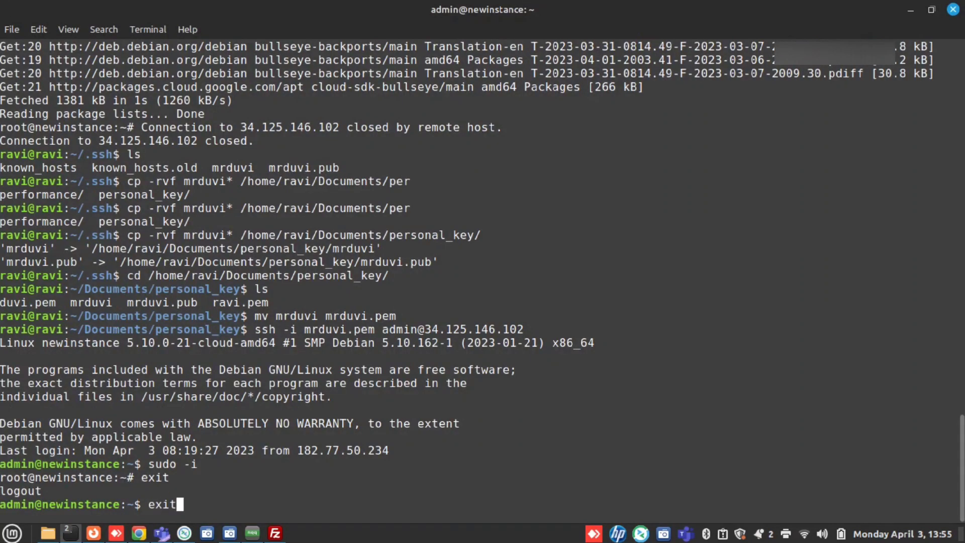
key(Return)
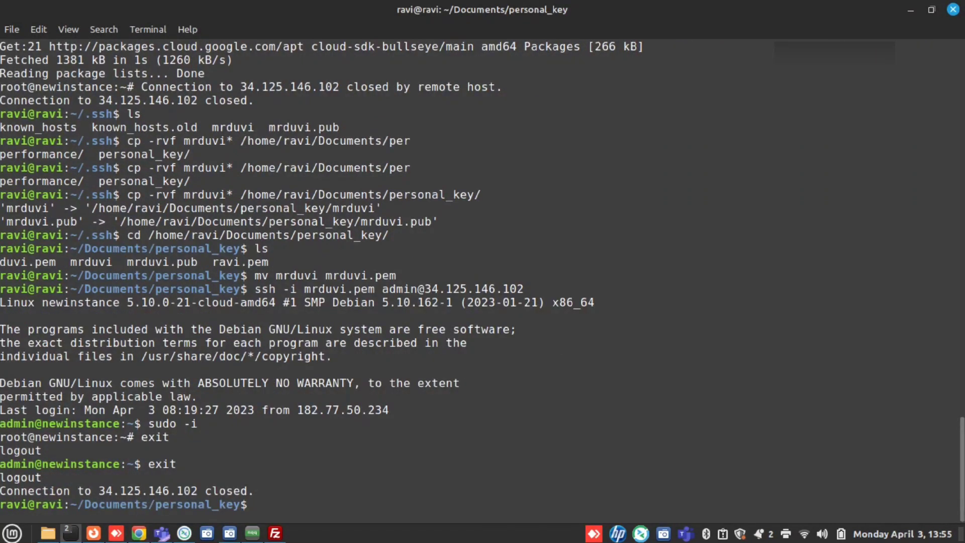
- Switch to the Google Cloud console and delete newinstance together with its boot disk, confirming the deletion
click(138, 533)
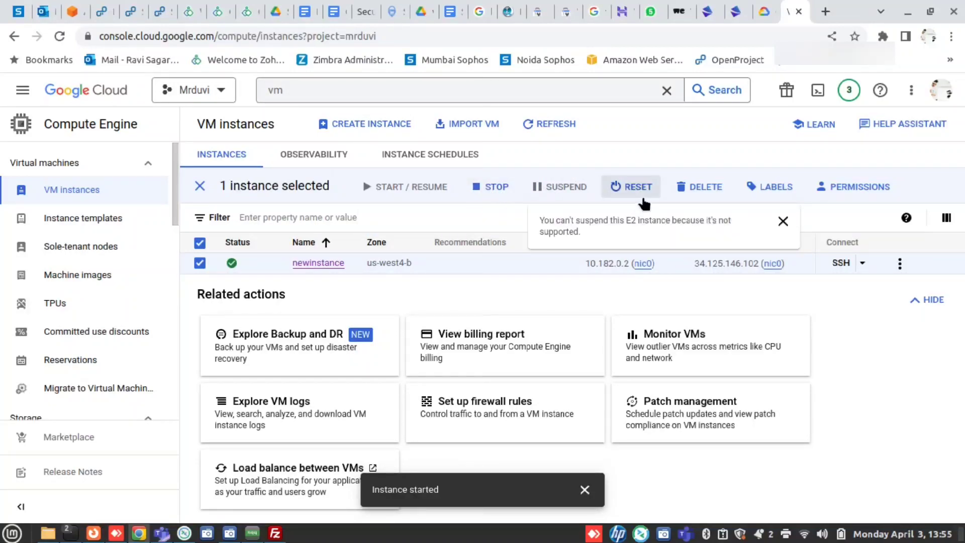
click(693, 190)
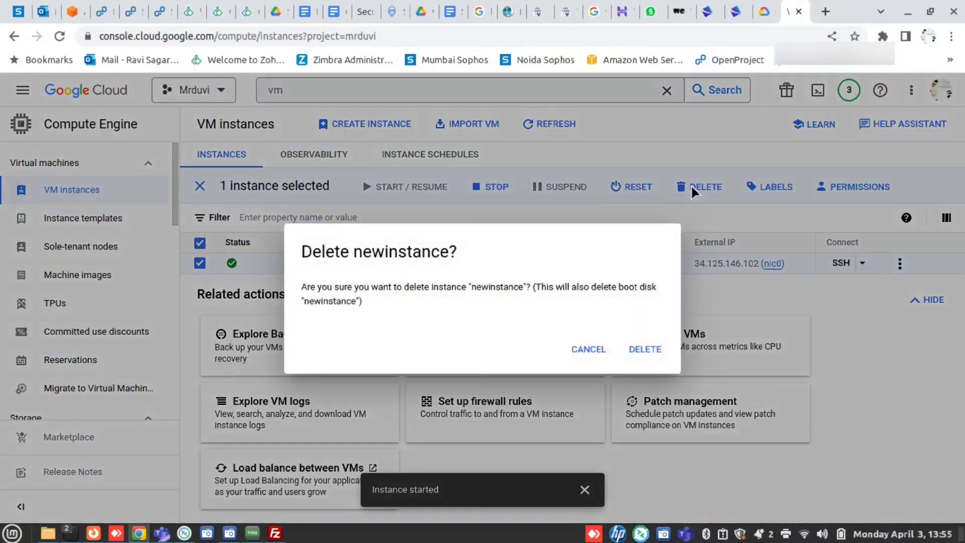
click(642, 350)
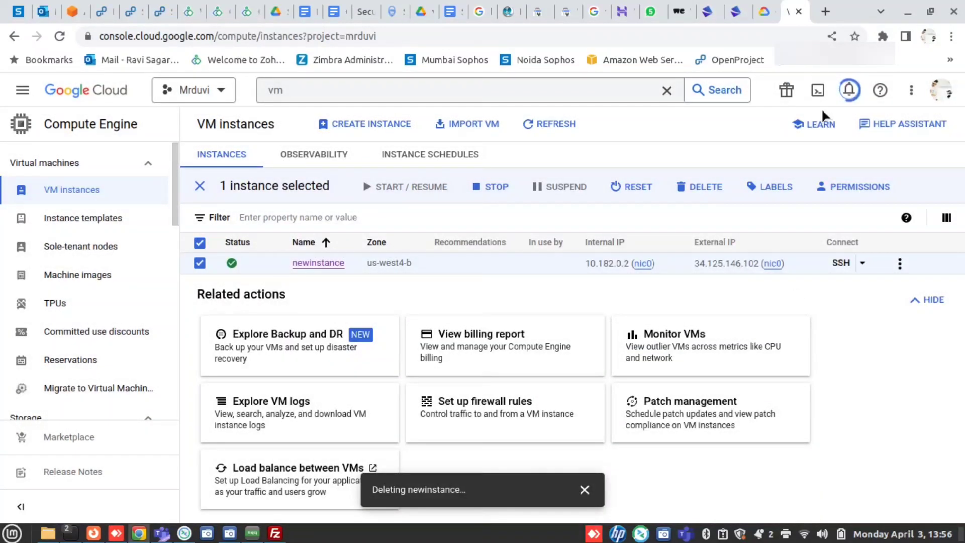
- Check the progress of the newinstance deletion in the console notifications
click(849, 91)
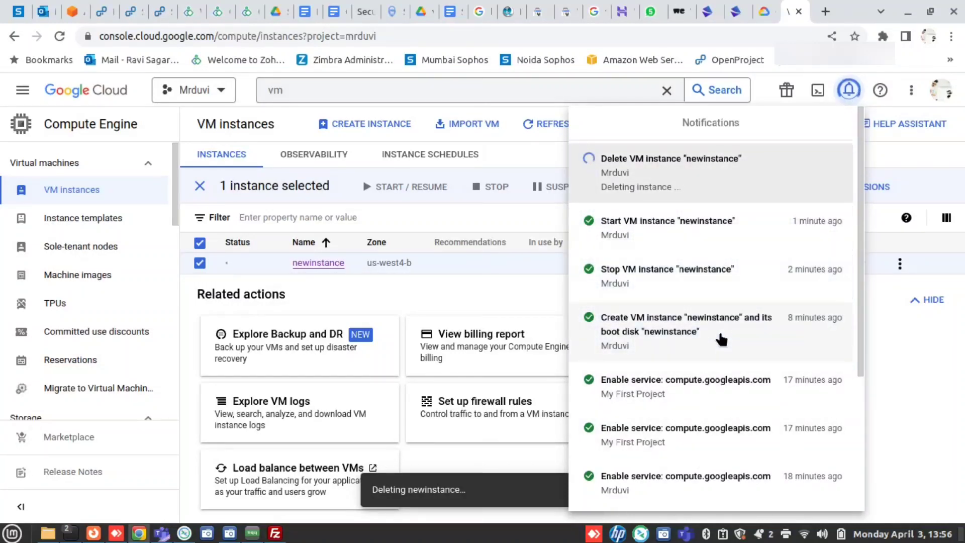
click(849, 90)
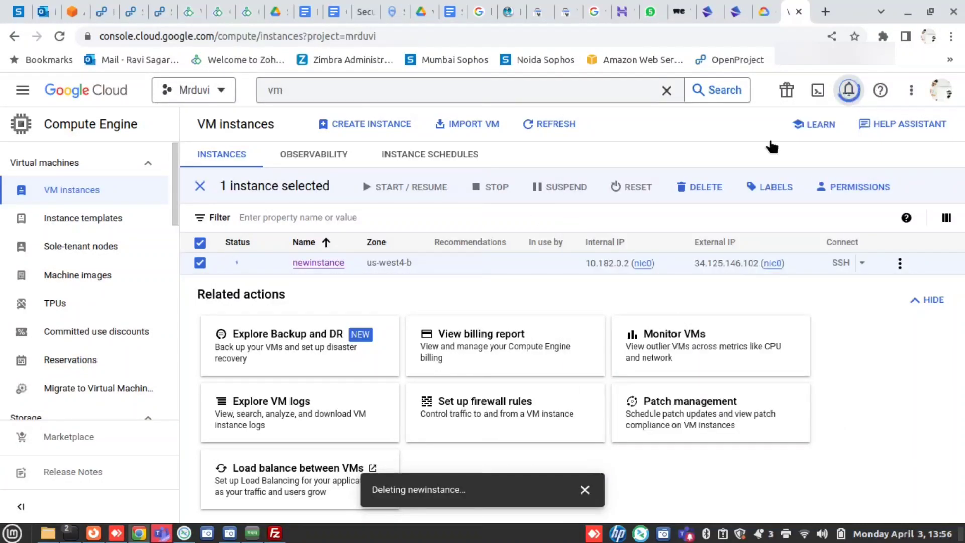
scroll(43, 372, down, 2)
scroll(49, 368, down, 6)
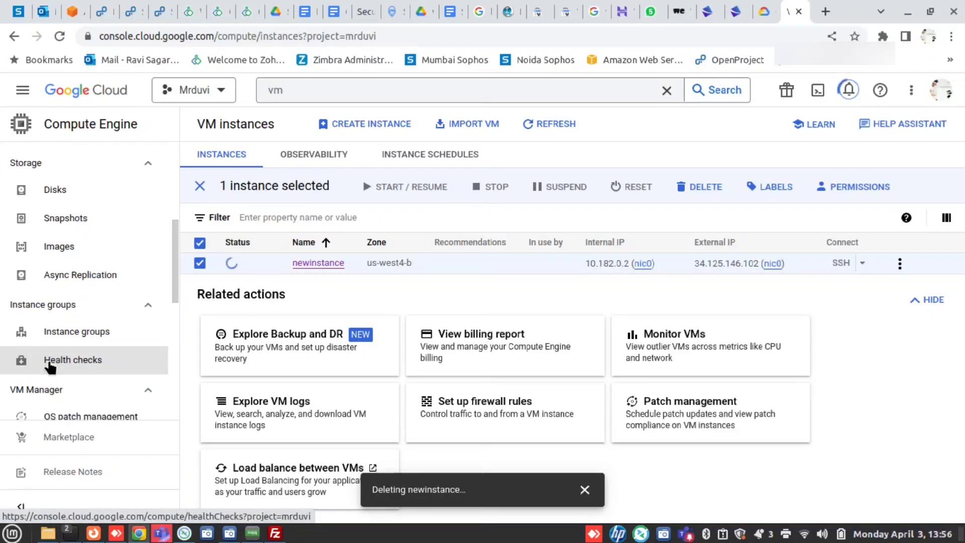
scroll(49, 368, down, 5)
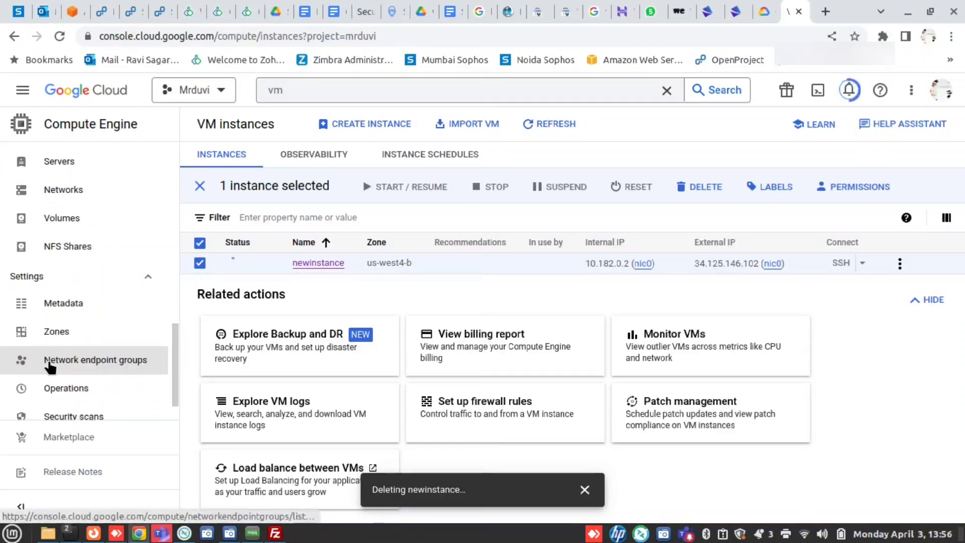
scroll(50, 368, up, 12)
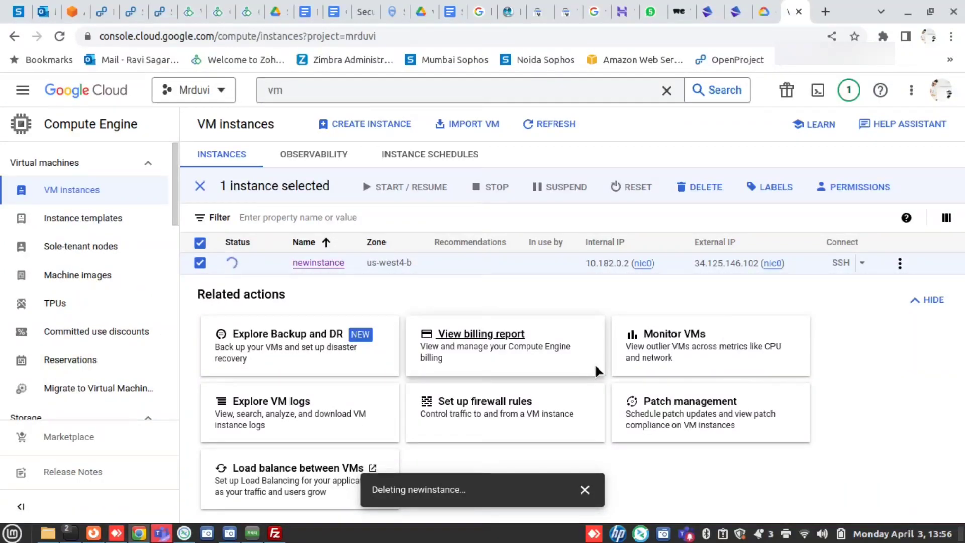
click(849, 90)
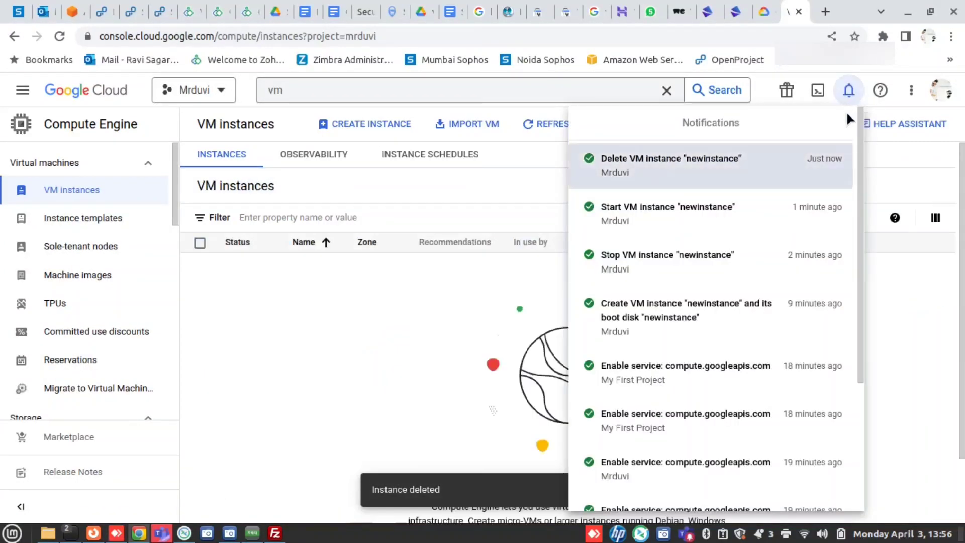
click(397, 334)
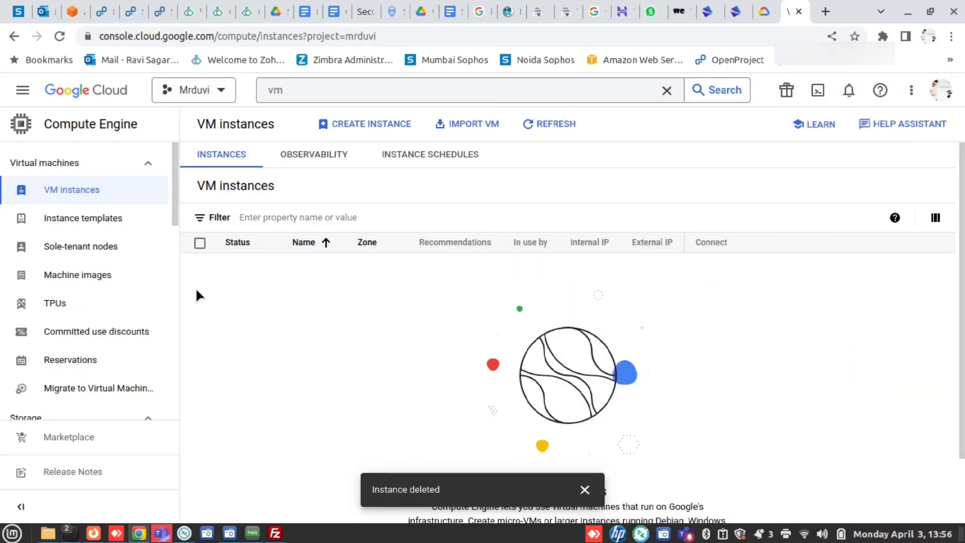
- Review the Compute Engine Disks, Snapshots and Images pages for leftover resources, and return to the VM instances page
scroll(114, 302, down, 3)
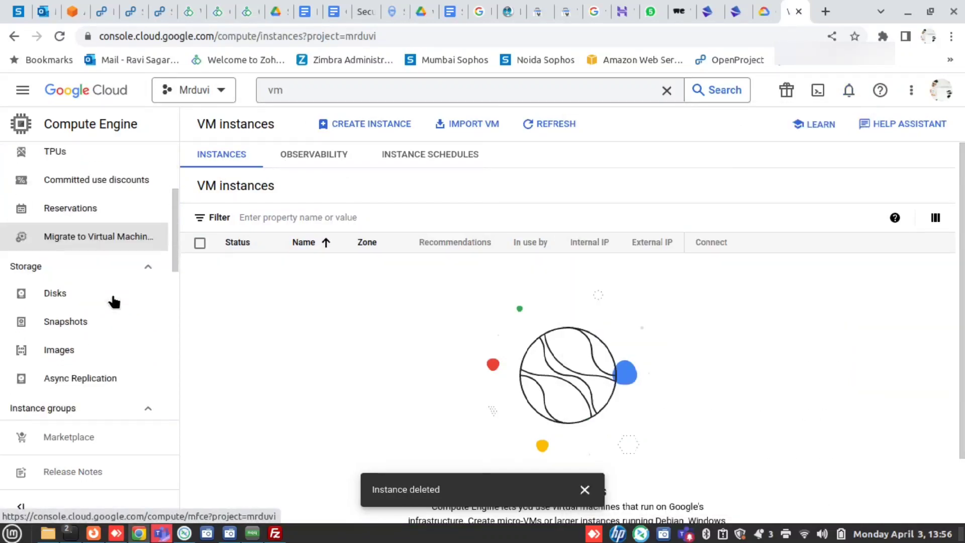
click(98, 288)
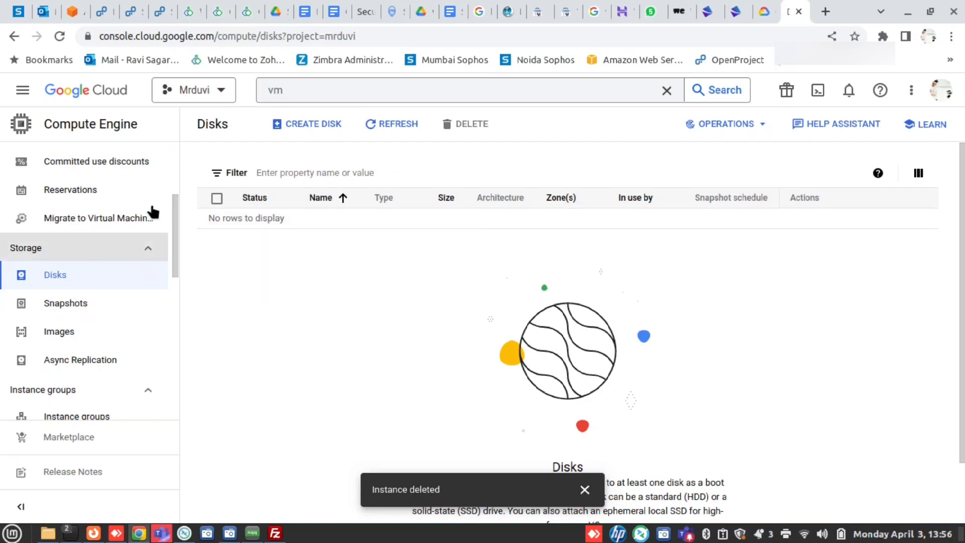
click(73, 304)
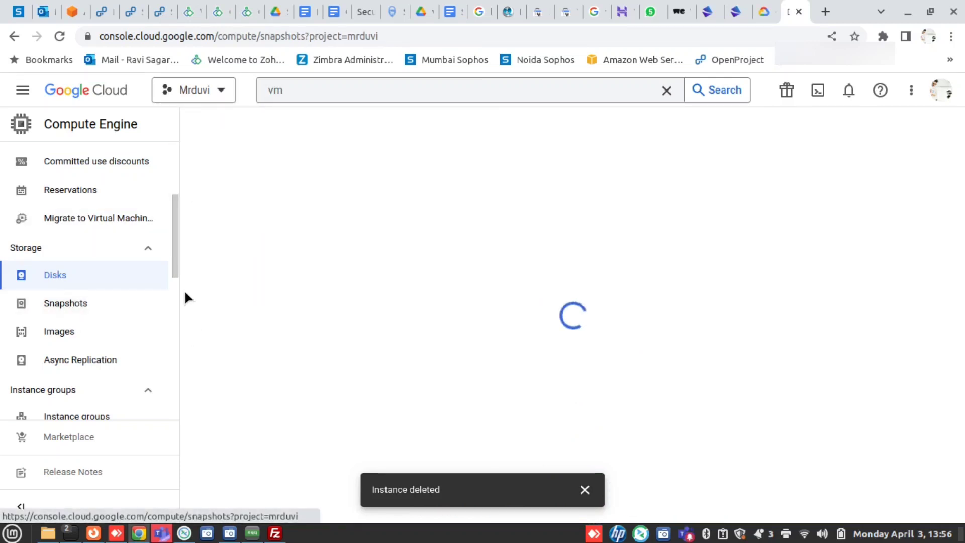
click(89, 337)
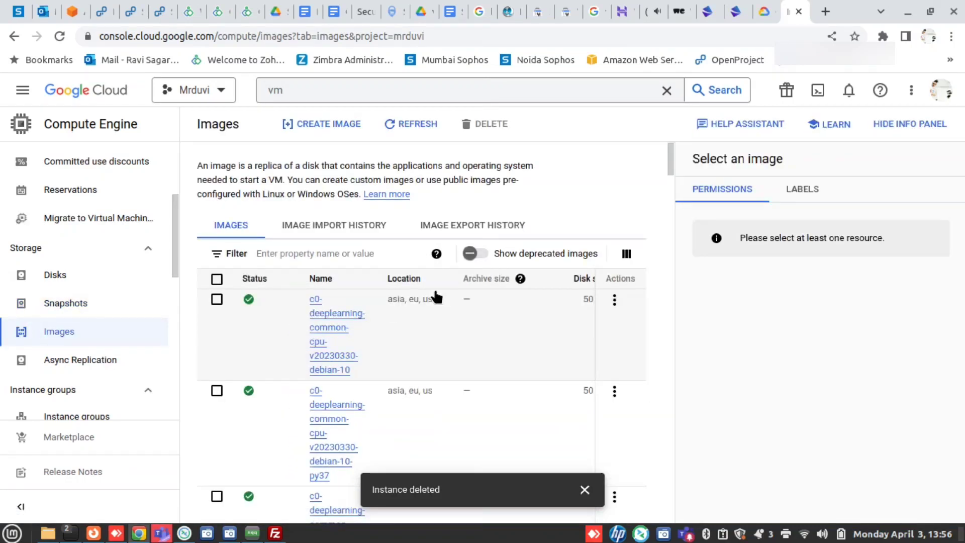
scroll(146, 323, up, 3)
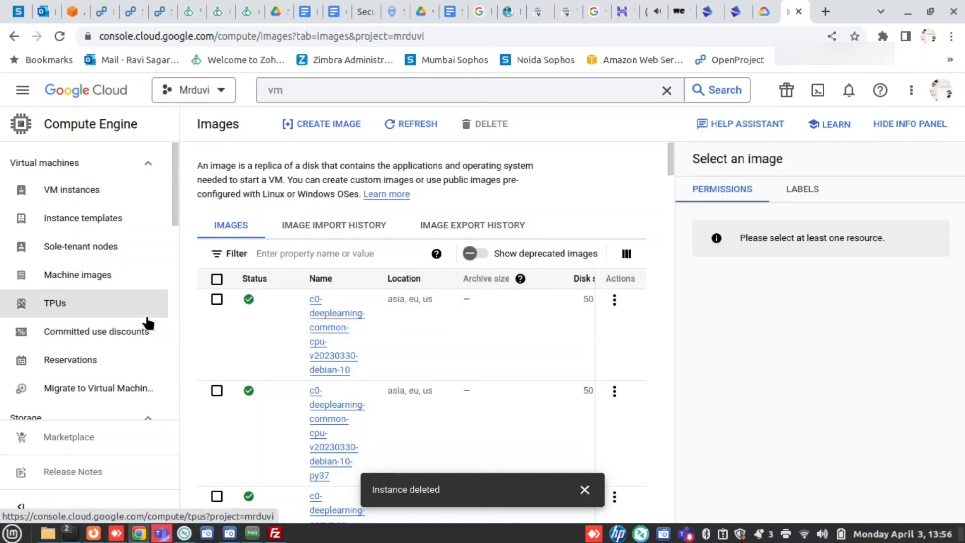
click(60, 193)
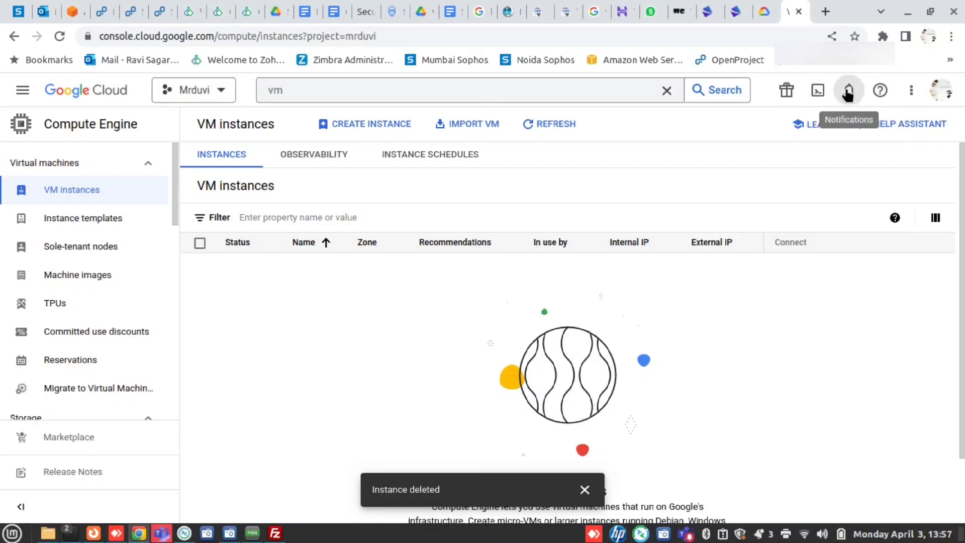
click(911, 91)
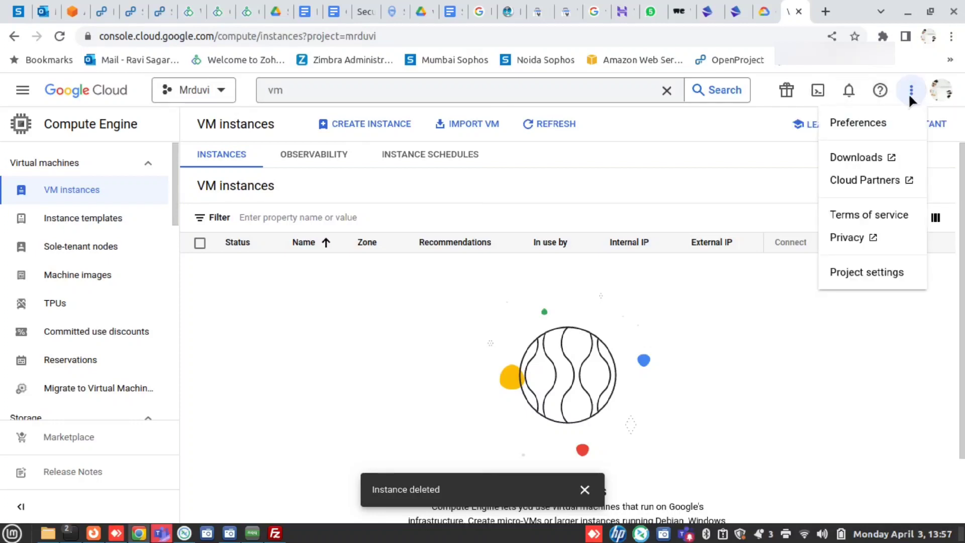
click(746, 185)
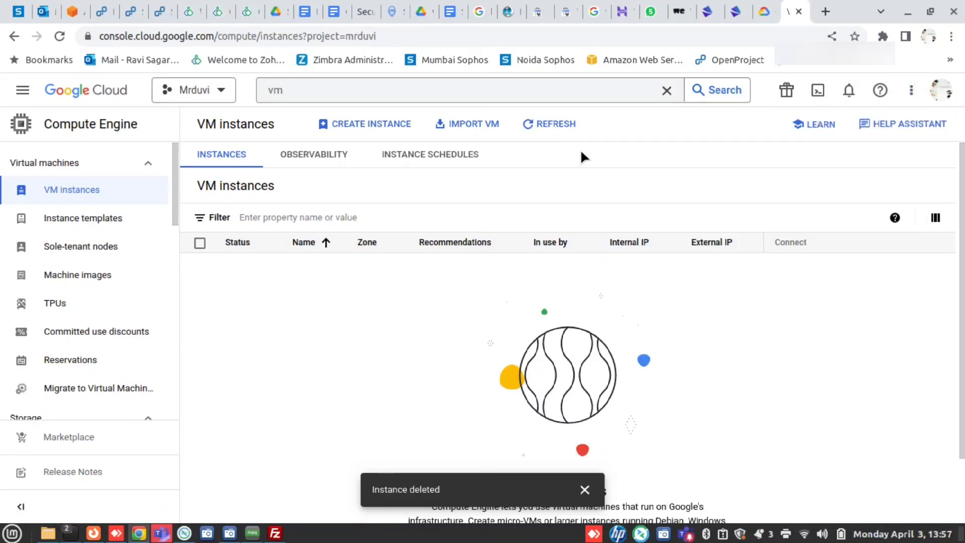
scroll(138, 327, down, 3)
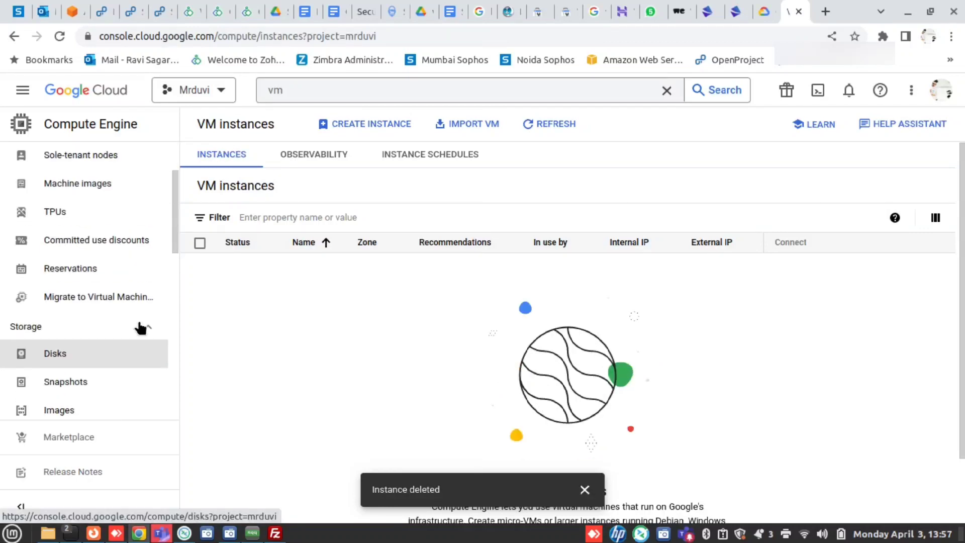
scroll(134, 301, up, 3)
click(22, 90)
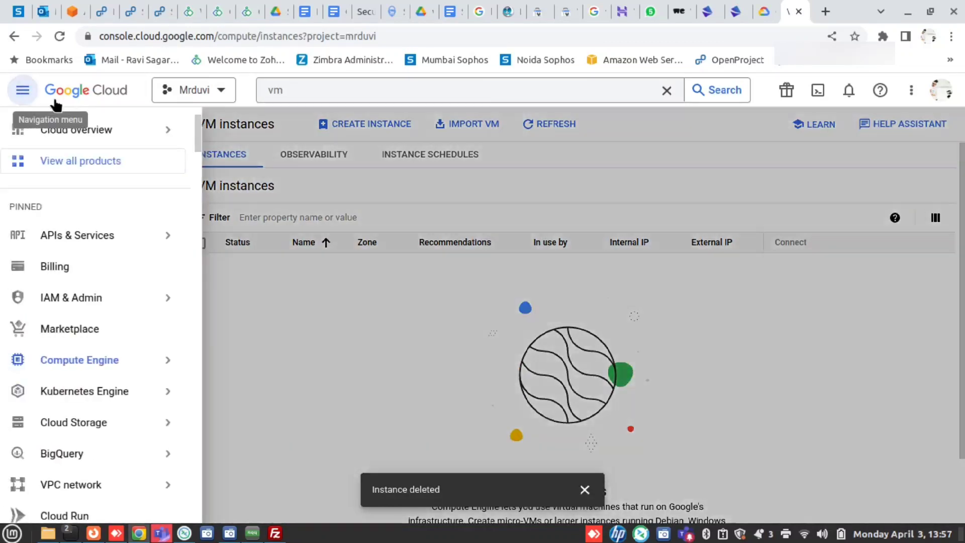
mouse_move(90, 146)
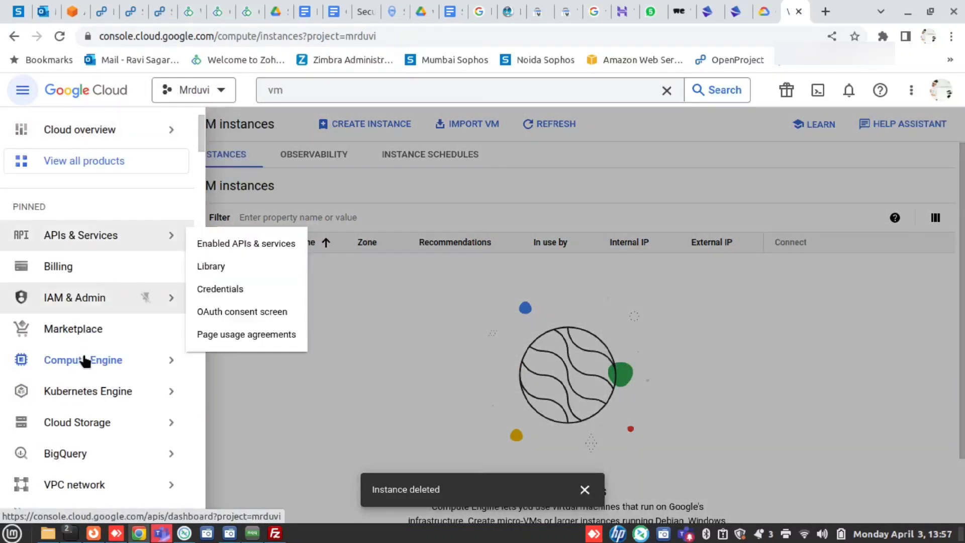
mouse_move(87, 360)
mouse_move(107, 395)
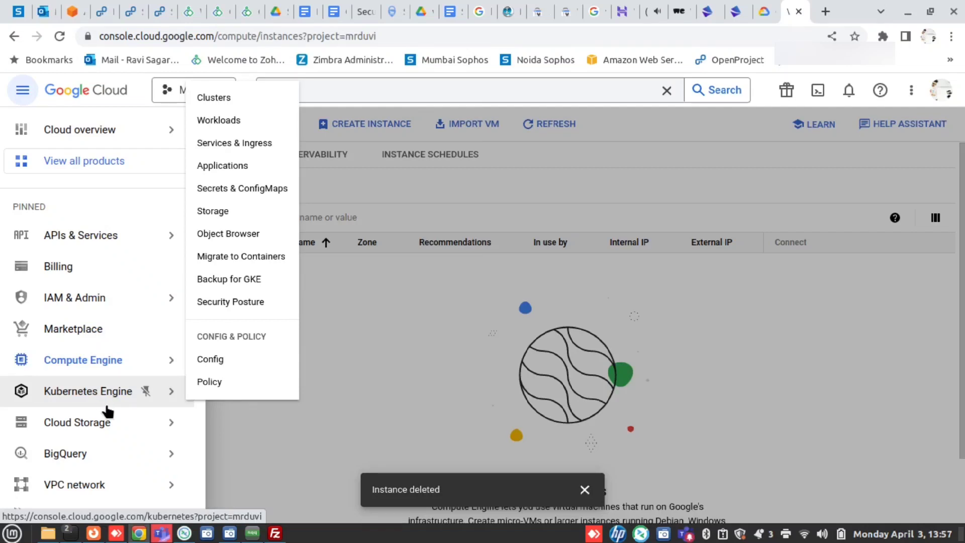
mouse_move(92, 486)
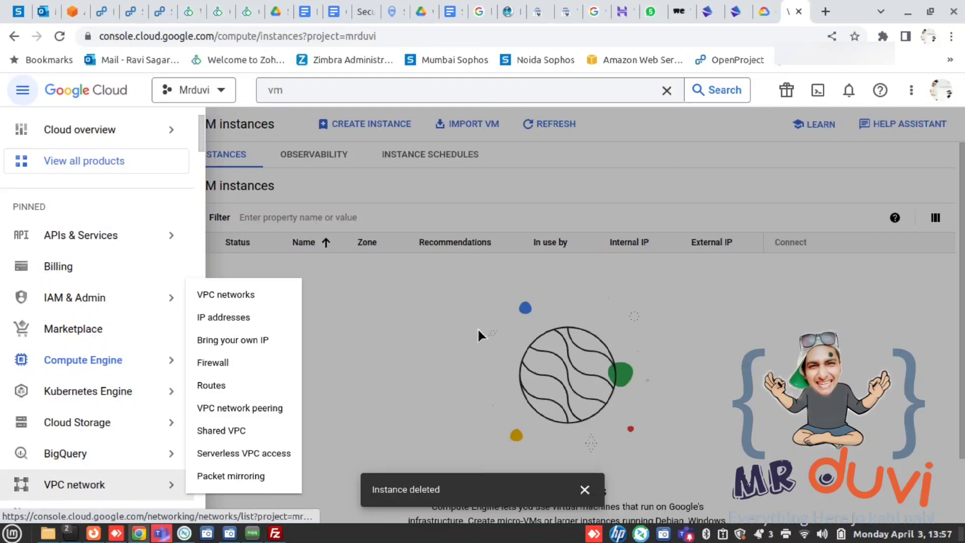
click(400, 320)
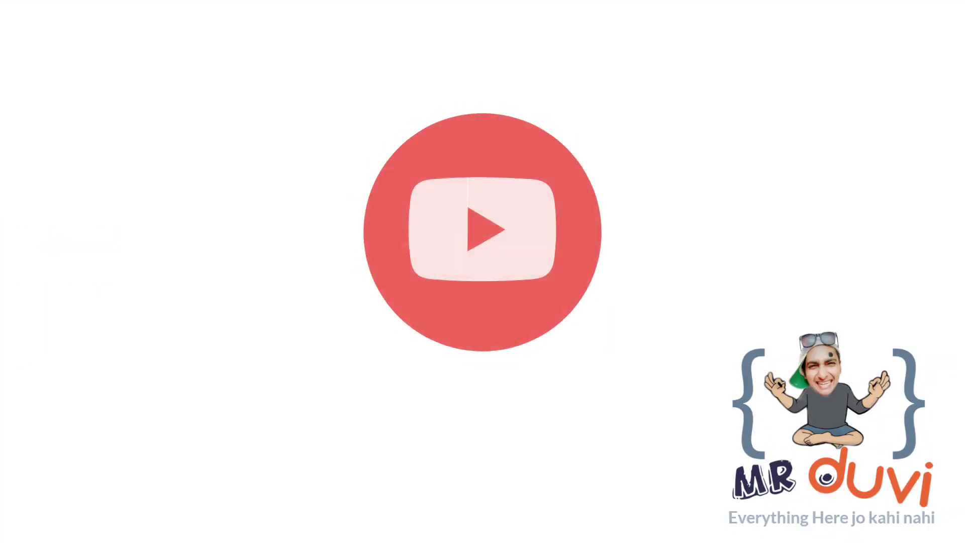